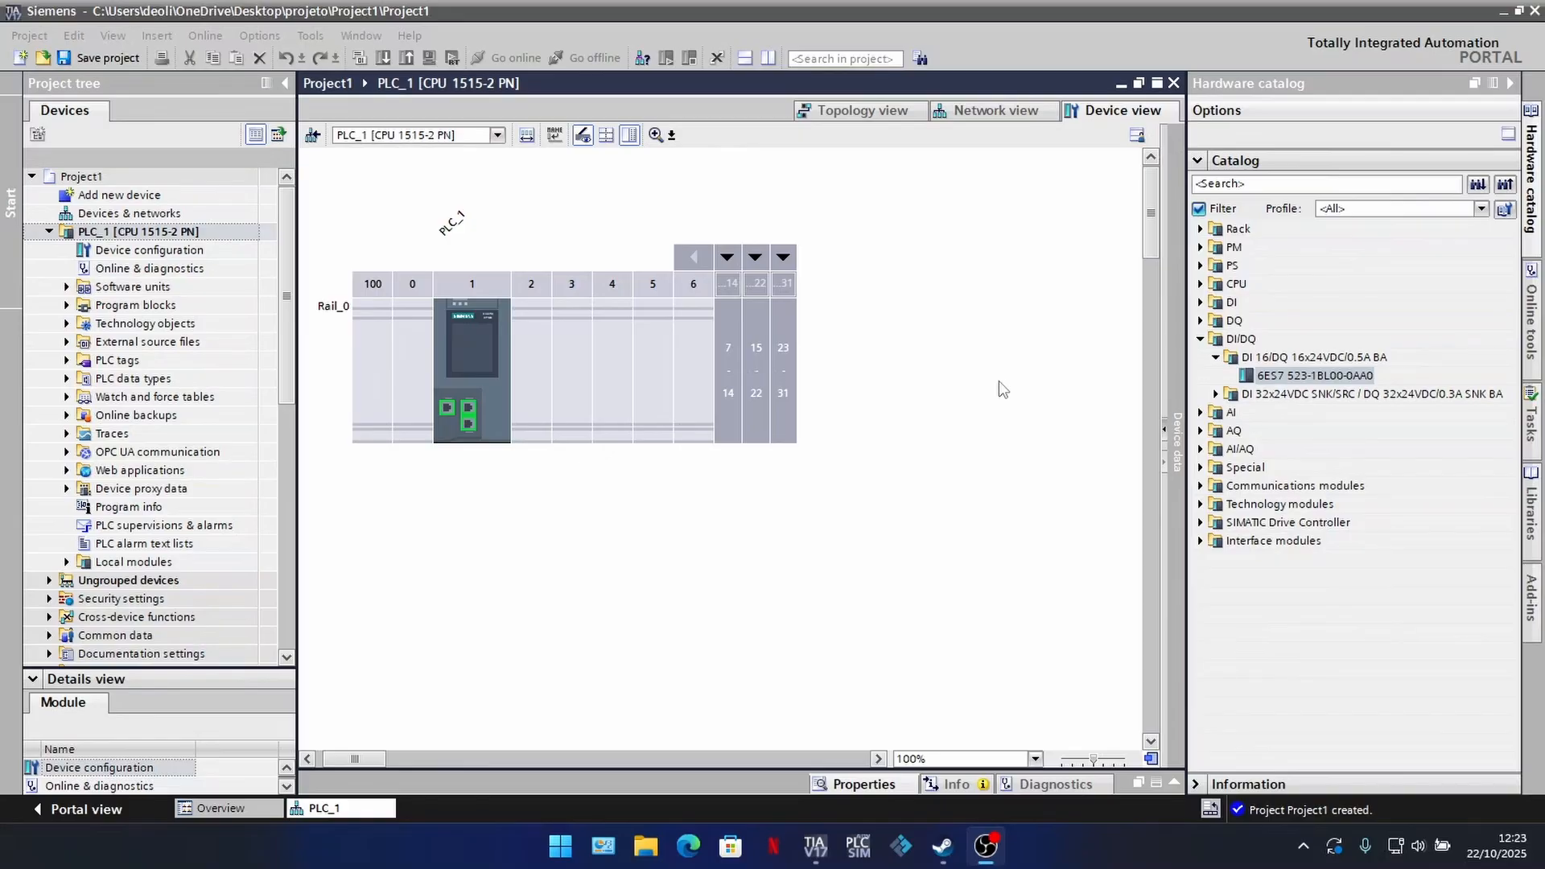
{"action": "left_click", "coordinate": [468, 335]}
{"action": "left_click", "coordinate": [563, 540]}
{"action": "left_click", "coordinate": [454, 351]}
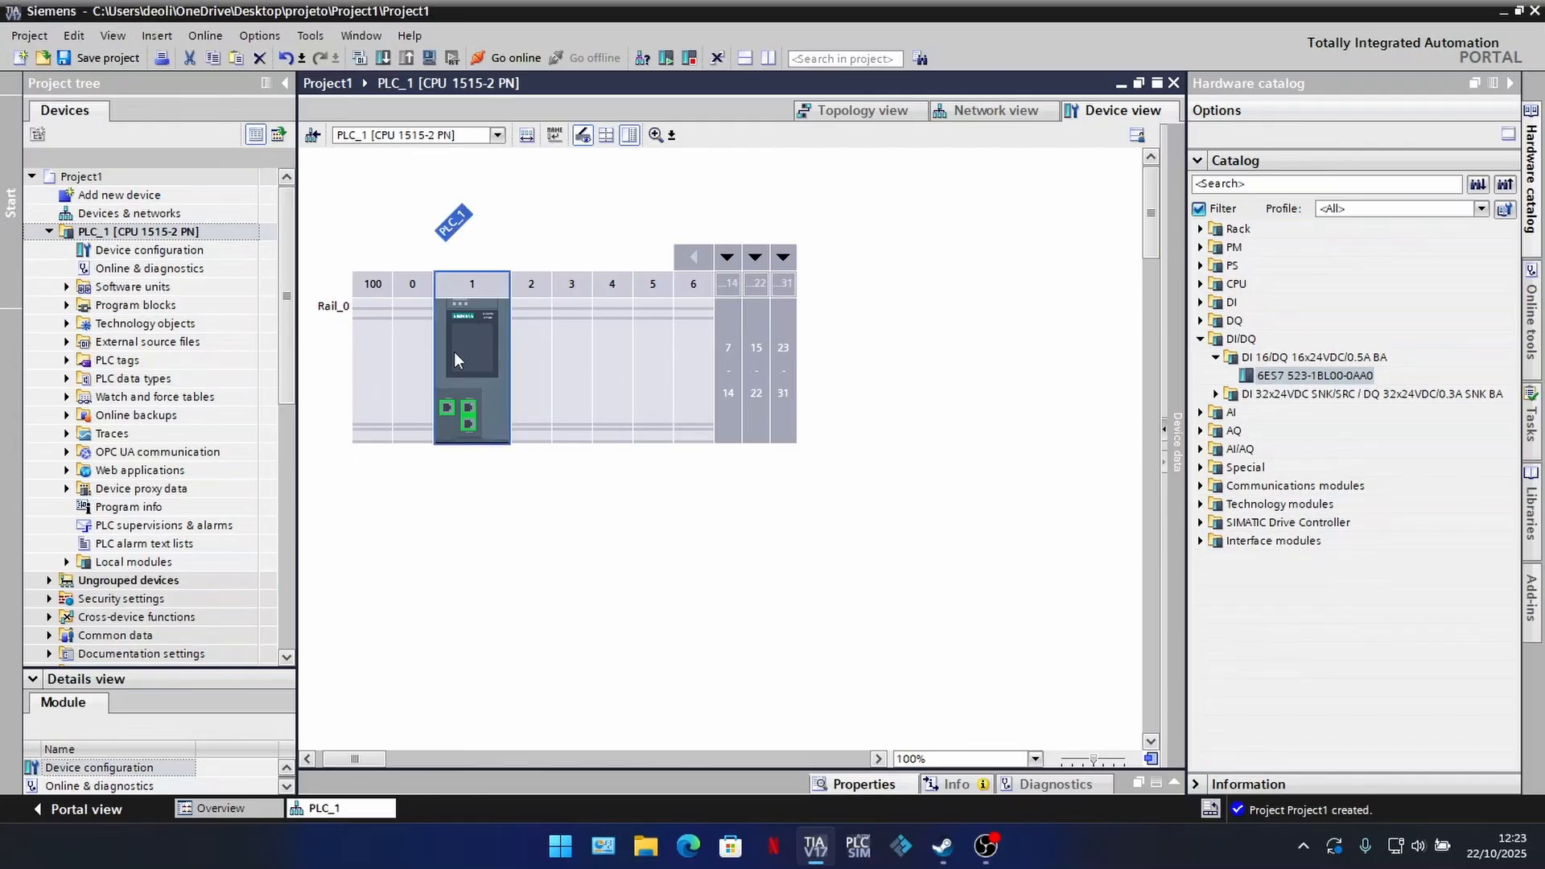
{"action": "left_click", "coordinate": [550, 538]}
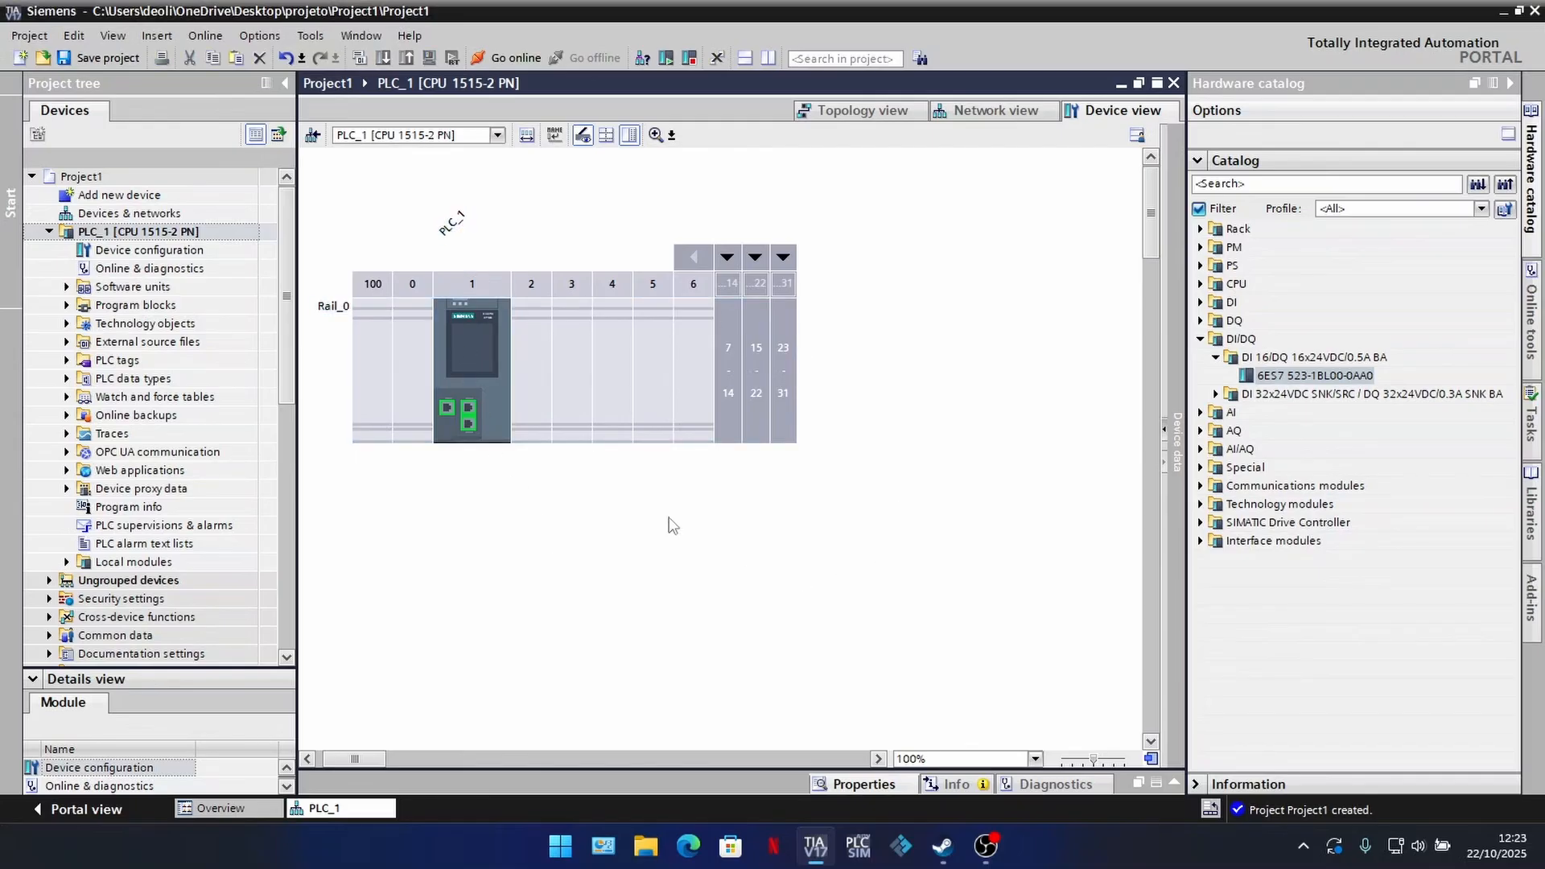
{"action": "left_click", "coordinate": [633, 501]}
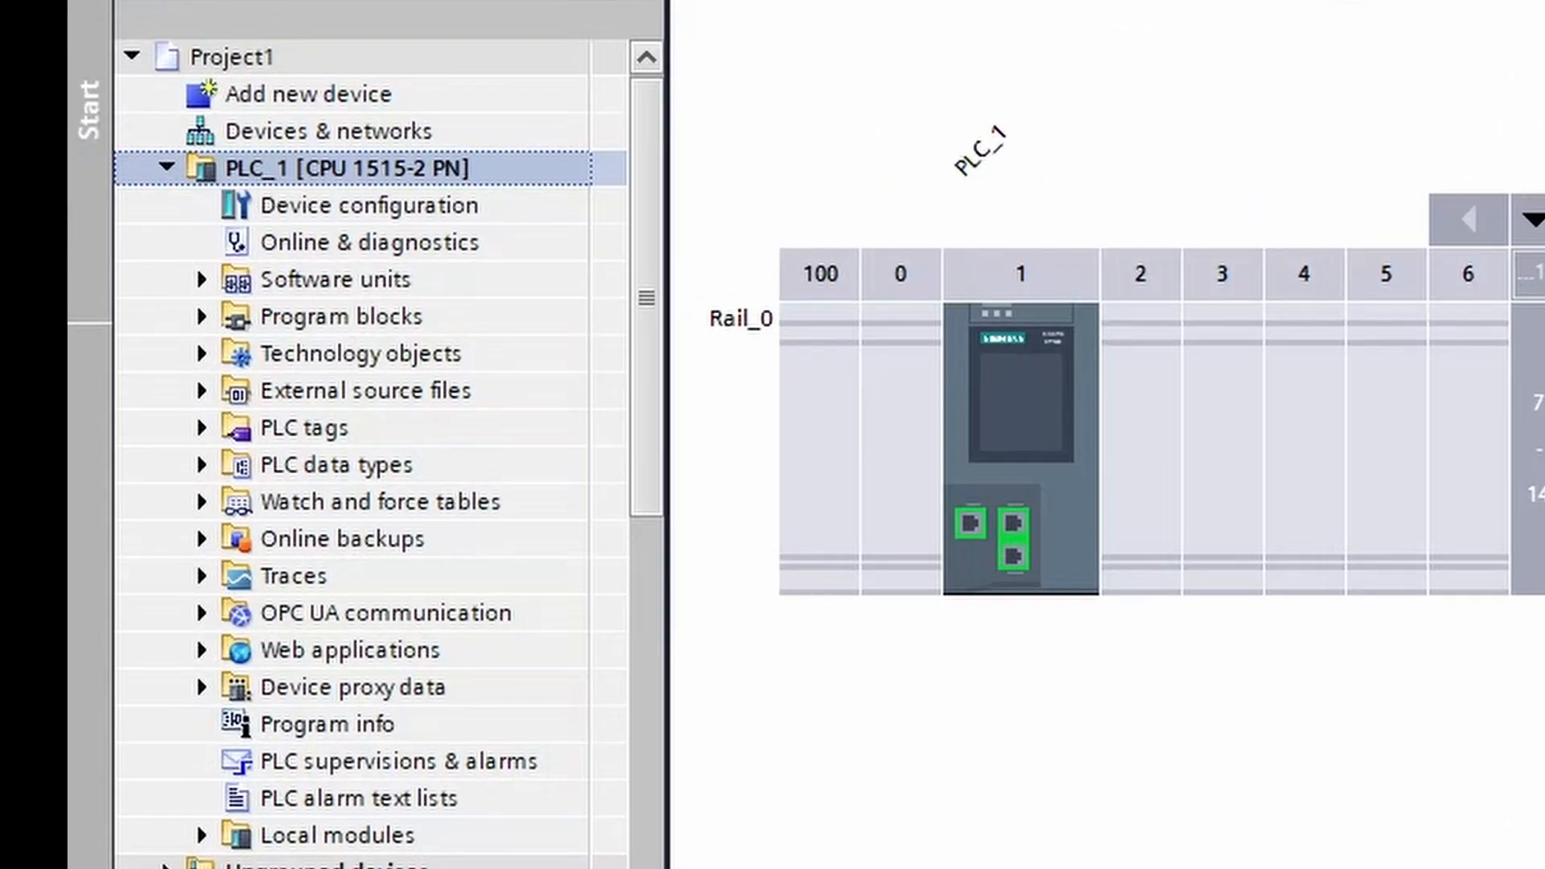
Step: Insert the DI 16/DQ 16x24VDC/0.5A BA module 6ES7 523-1BL00-0AA0 into slot 2 of PLC_1's rack
{"action": "left_click", "coordinate": [354, 207]}
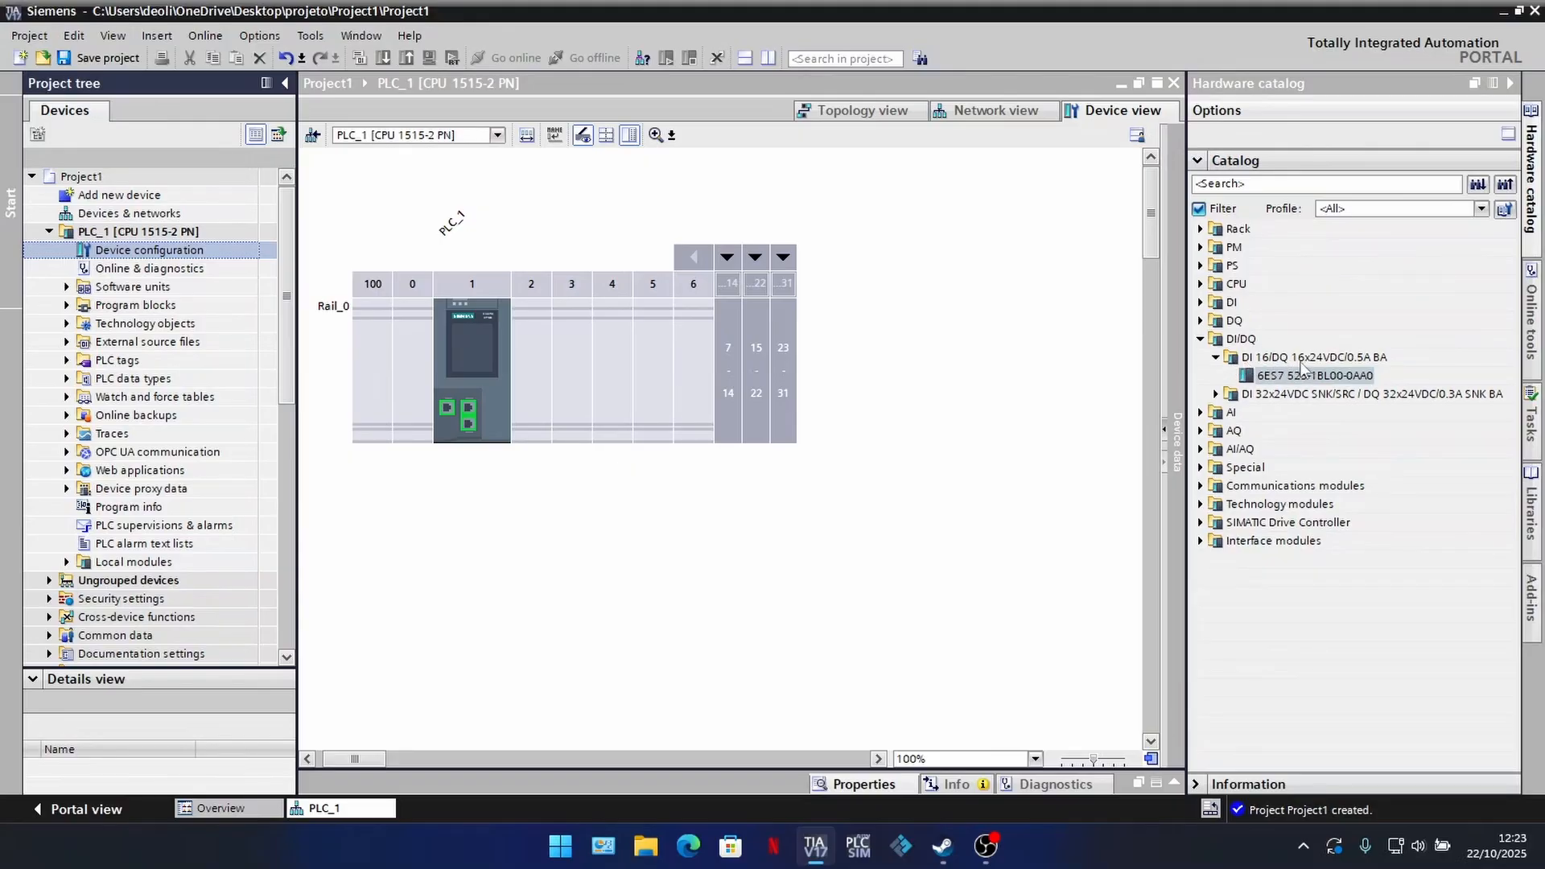
{"action": "left_click_drag", "start_coordinate": [1330, 378], "coordinate": [542, 368]}
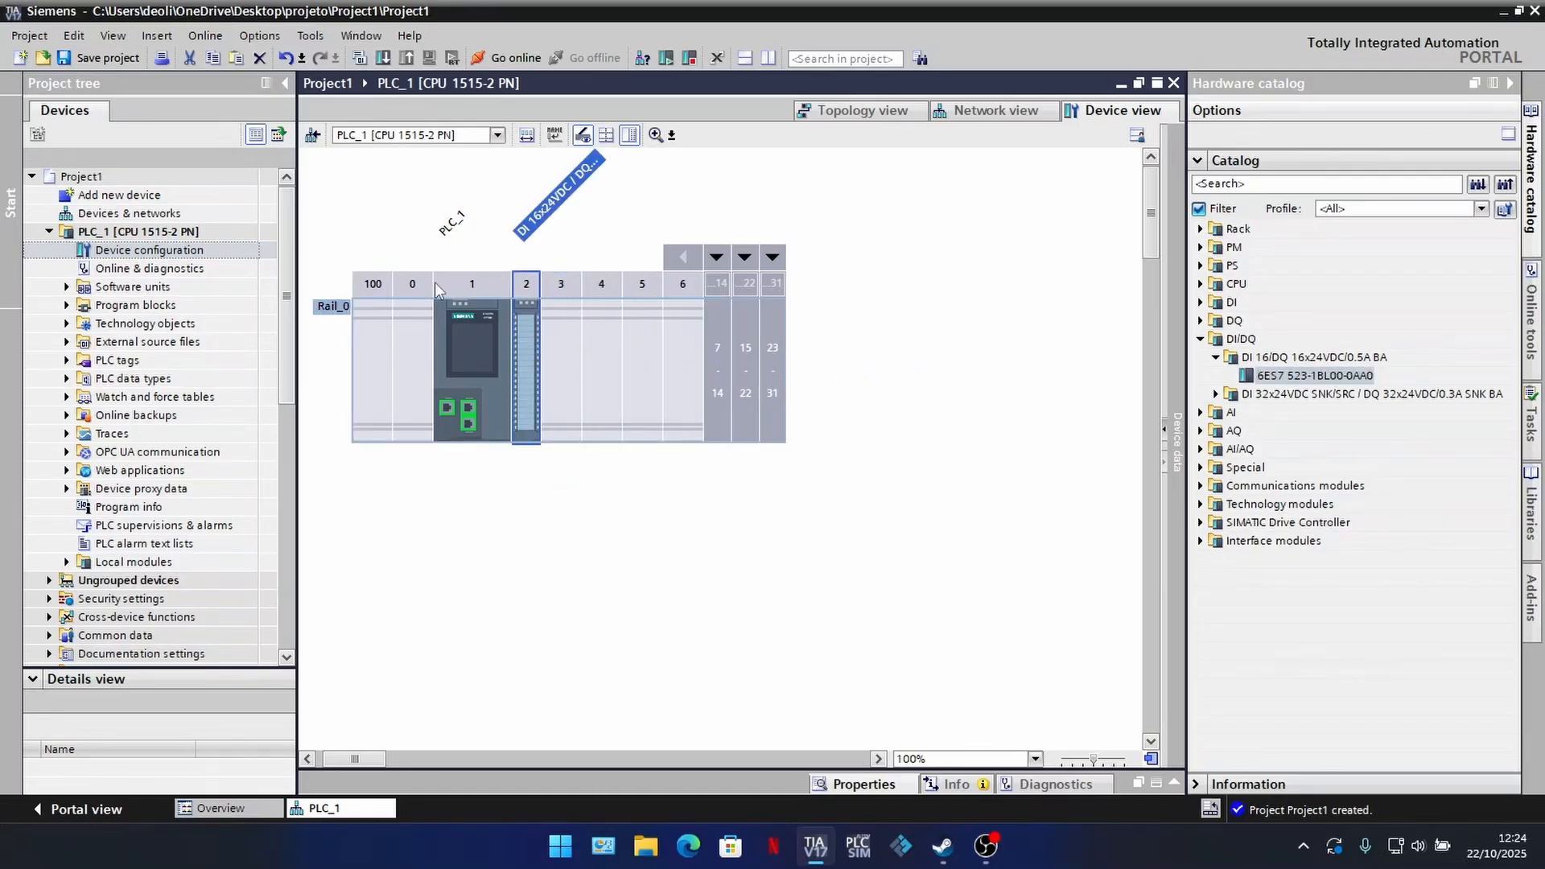
{"action": "left_click", "coordinate": [1215, 357]}
{"action": "left_click", "coordinate": [1200, 339]}
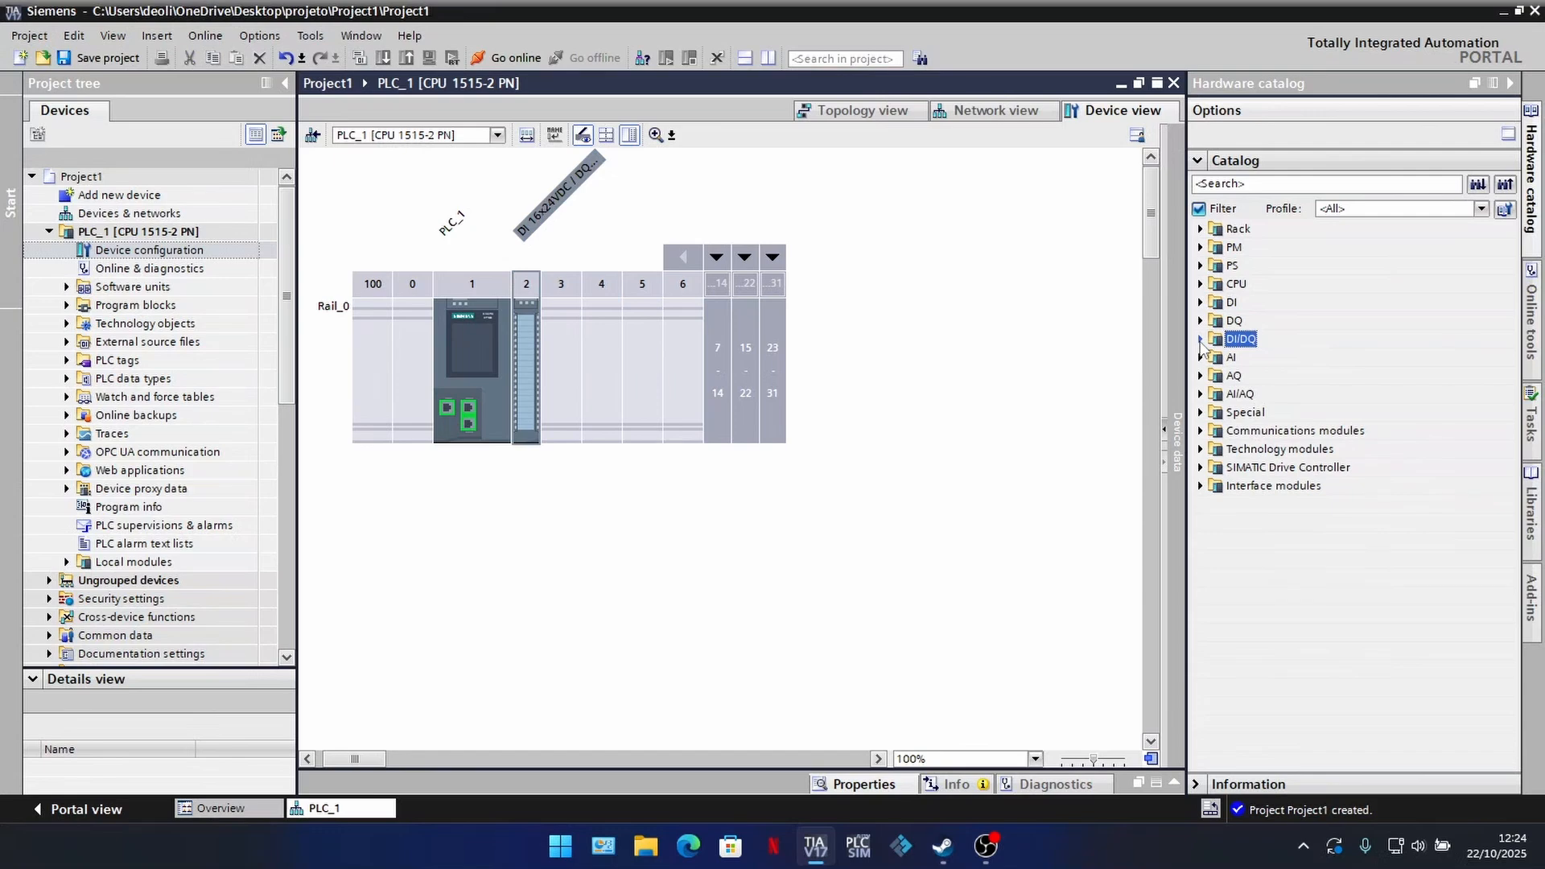
Step: Insert the AI 4xU/I/RTD/TC ST module 6ES7 531-7QD00-0AB0 into slot 3 of the rack
{"action": "left_click", "coordinate": [1201, 358]}
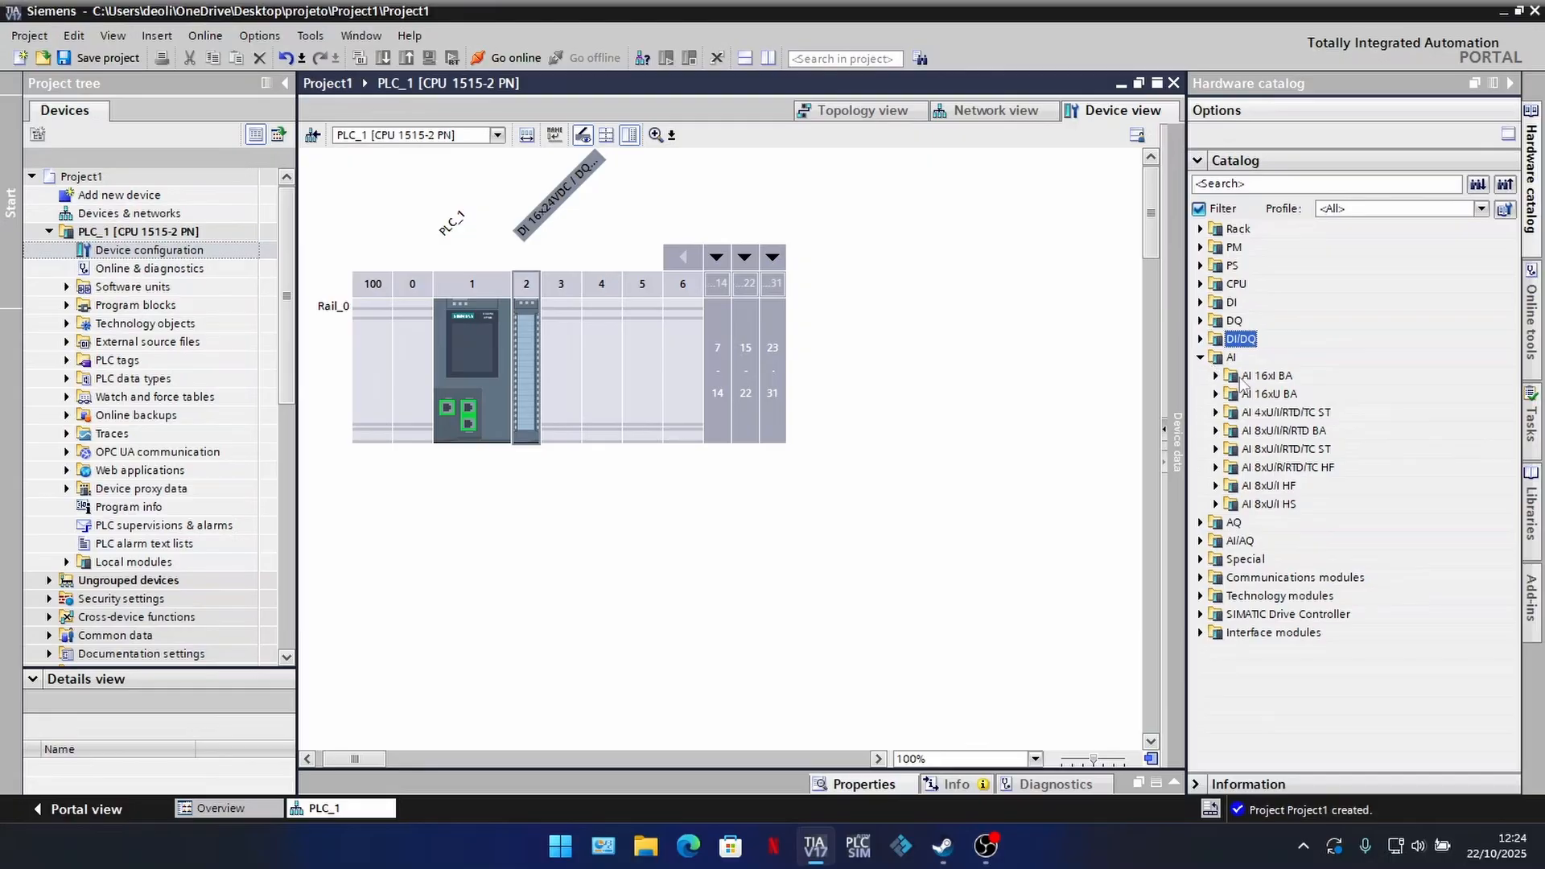
{"action": "left_click", "coordinate": [1216, 412]}
{"action": "left_click_drag", "start_coordinate": [1315, 431], "coordinate": [569, 362]}
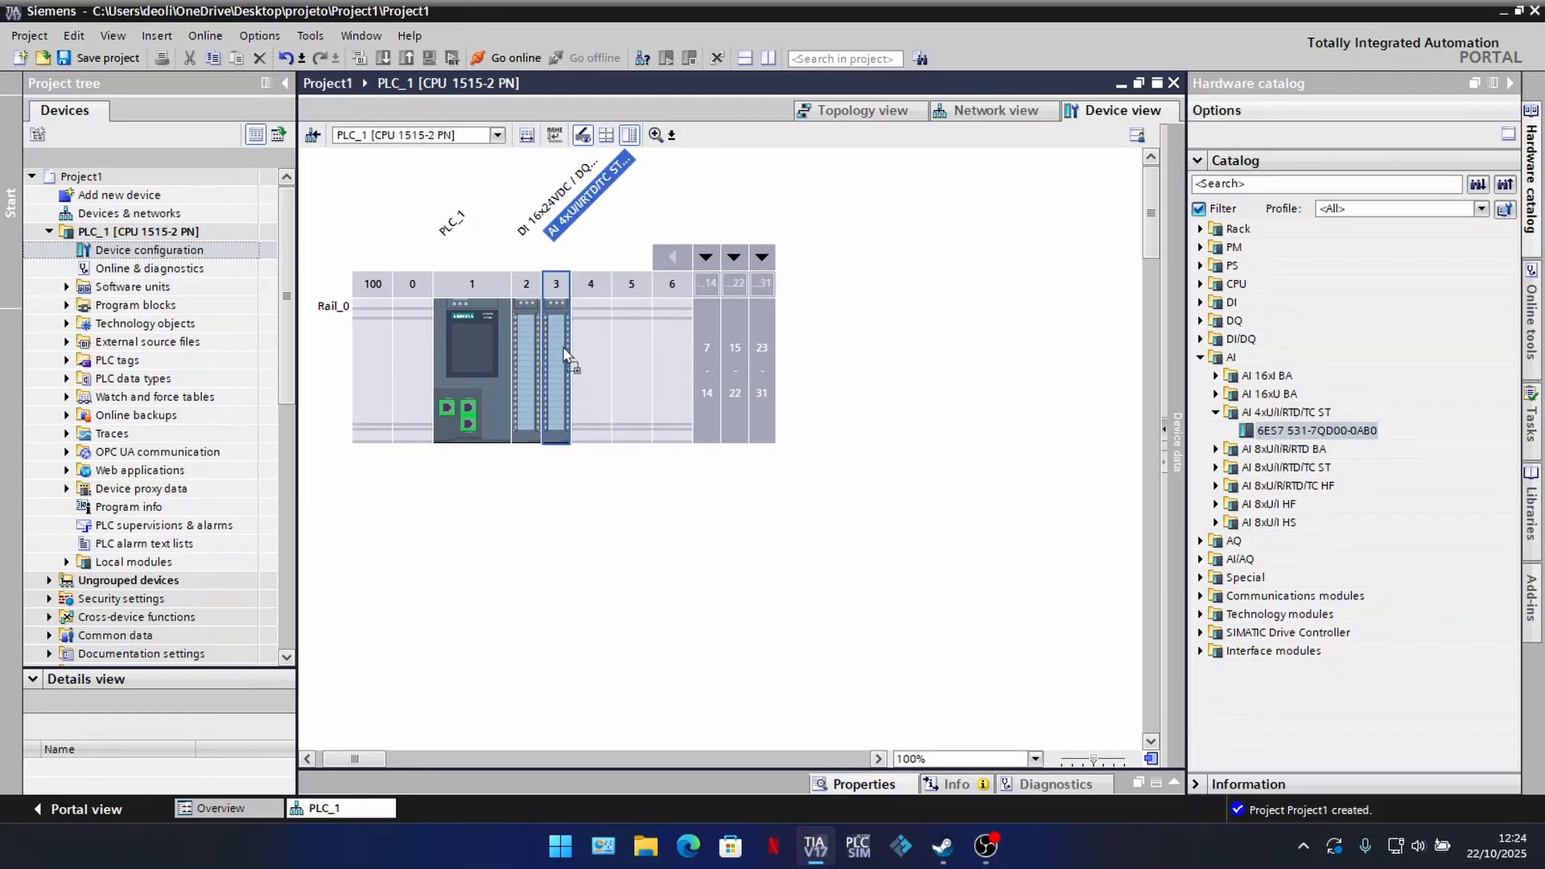
{"action": "left_click", "coordinate": [681, 570]}
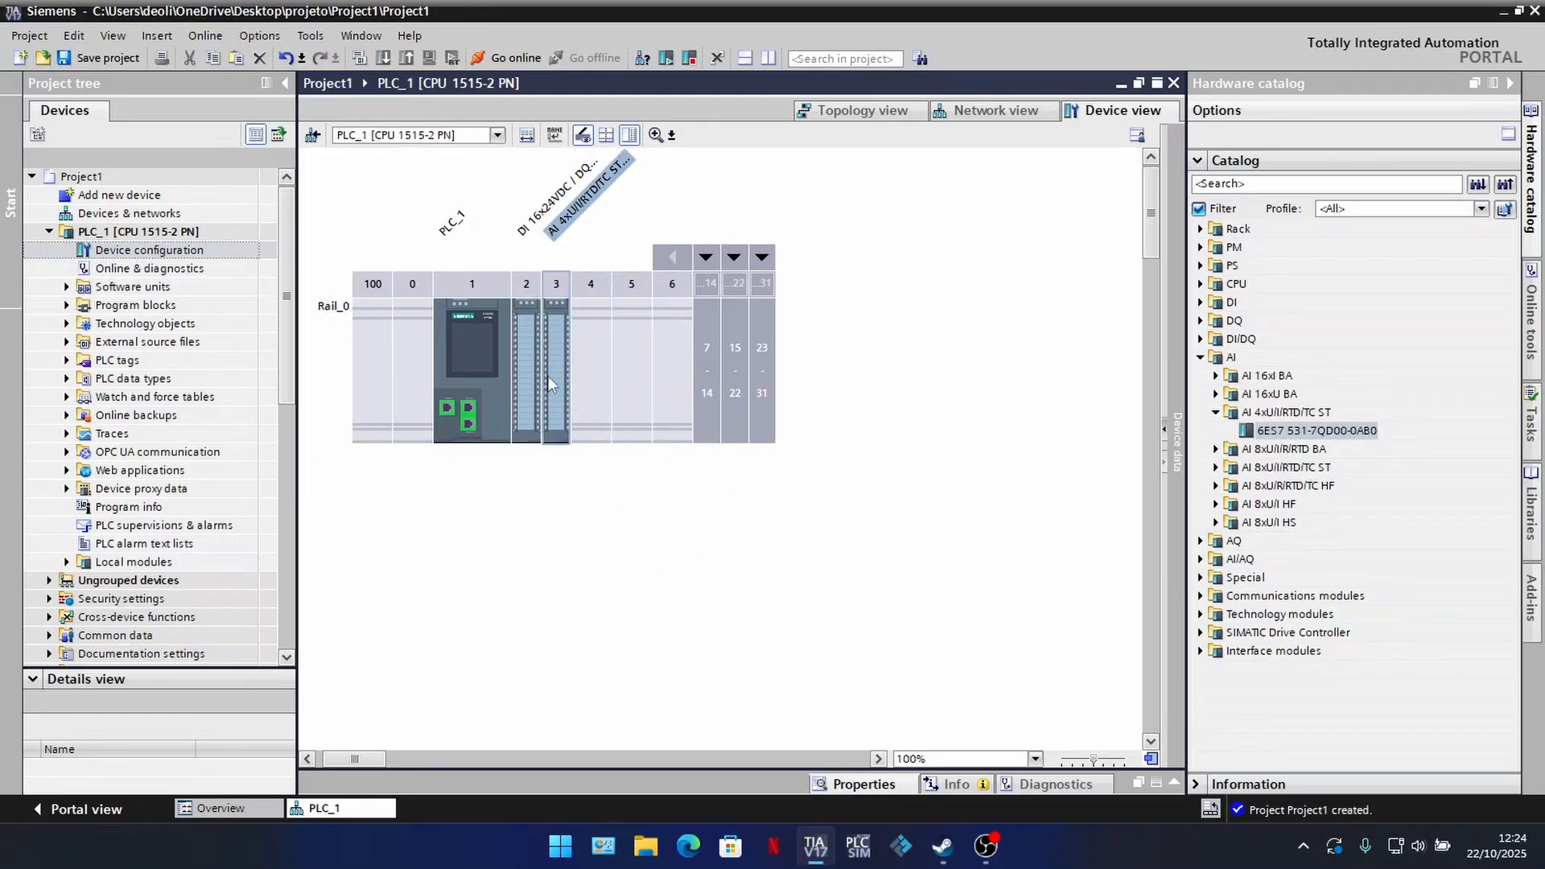
Step: Permit access with PUT/GET communication from remote partners in the CPU's protection and security properties
{"action": "left_click", "coordinate": [483, 395]}
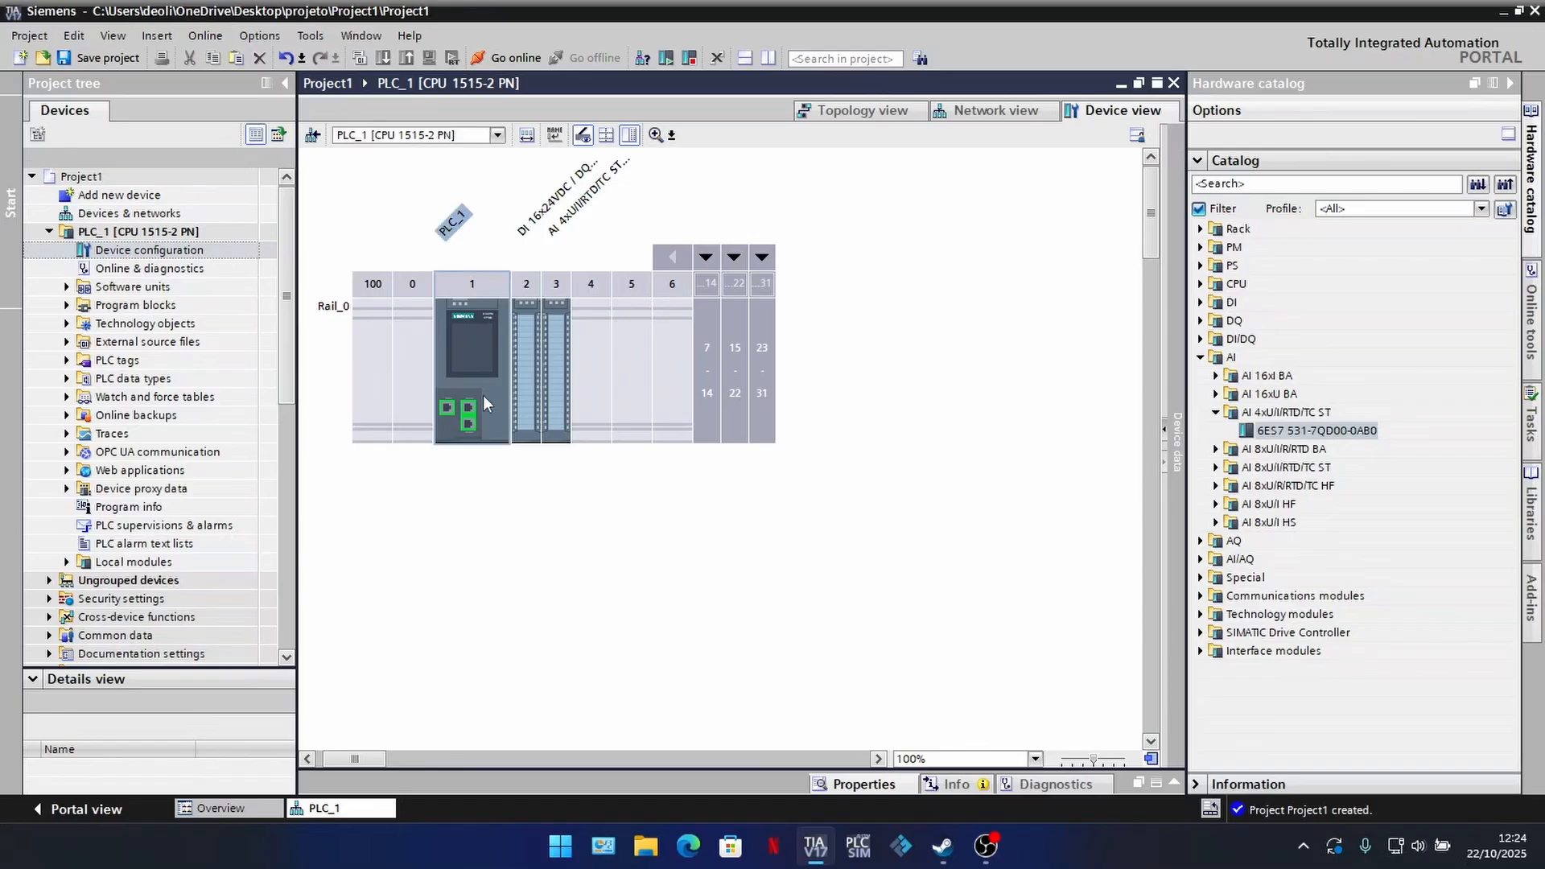
{"action": "double_click", "coordinate": [483, 394]}
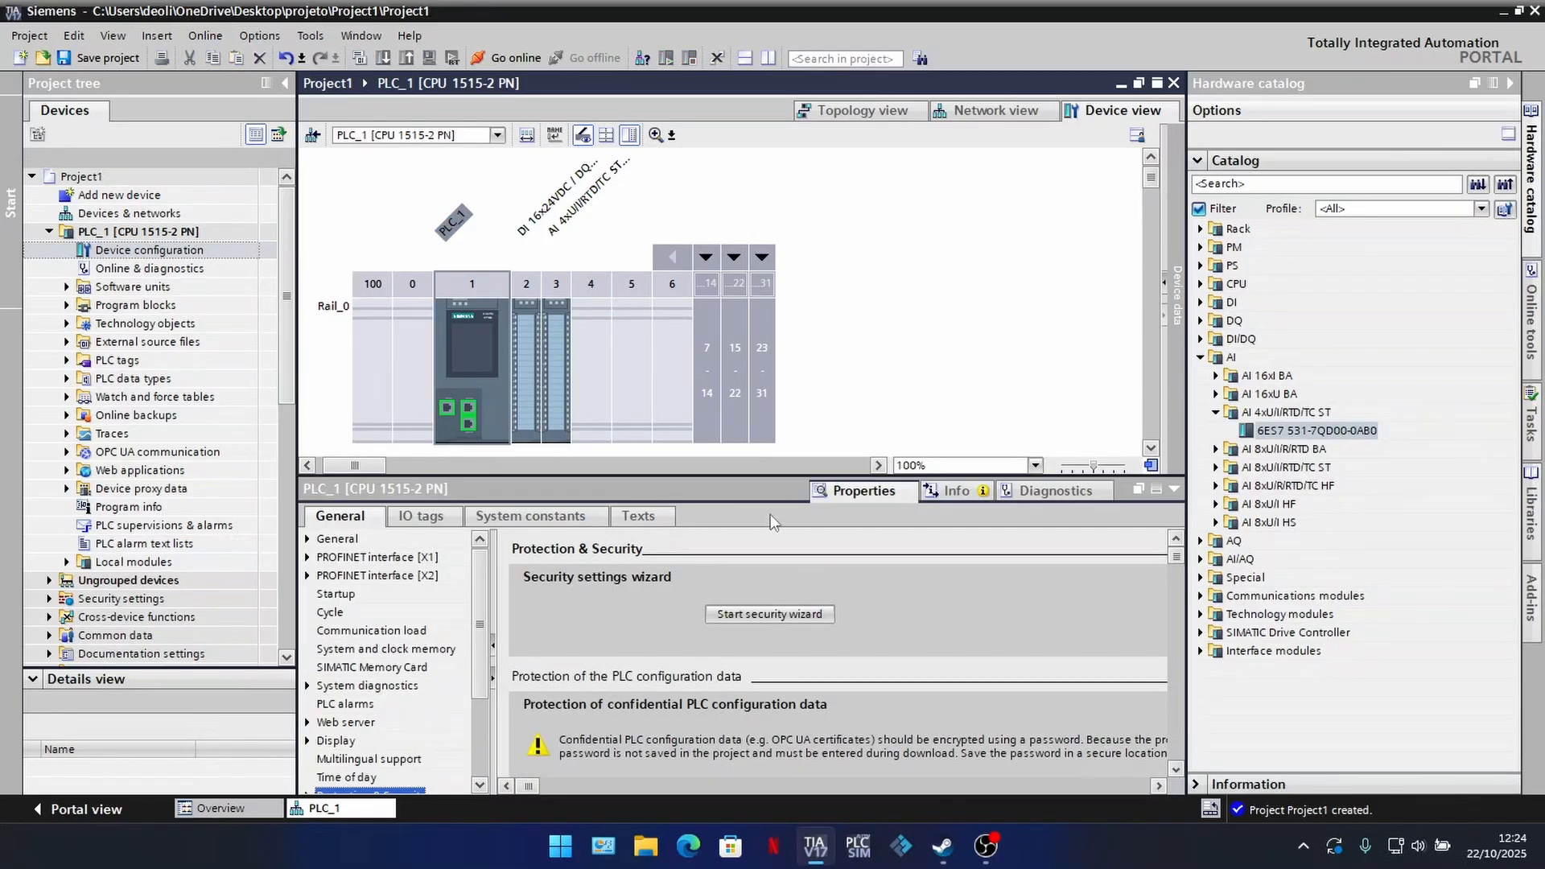
{"action": "left_click_drag", "start_coordinate": [770, 476], "coordinate": [772, 364]}
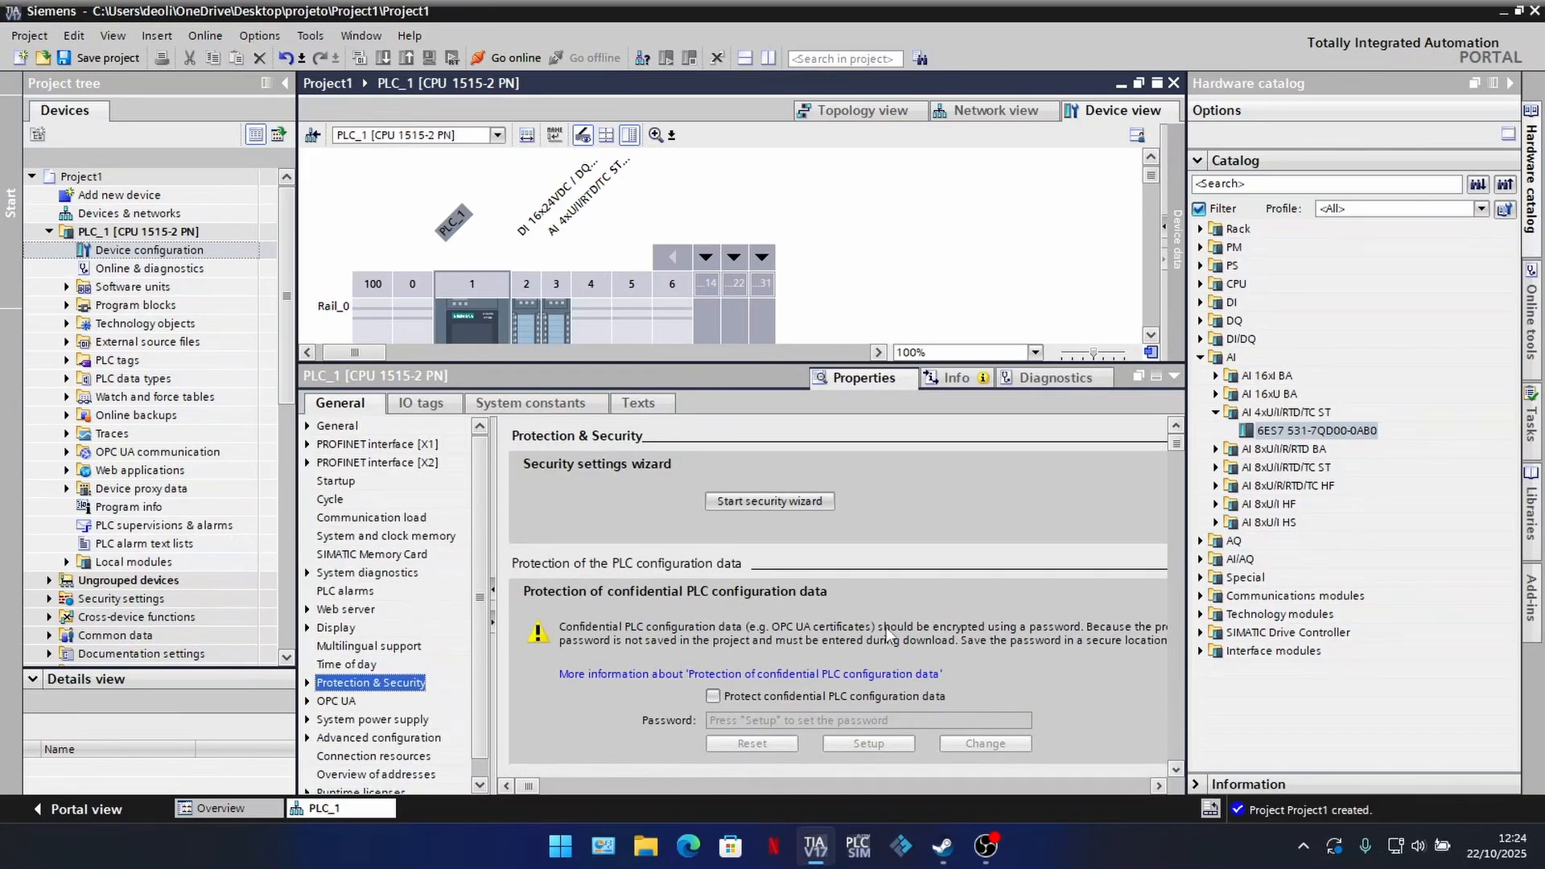
{"action": "scroll", "coordinate": [718, 695], "scroll_direction": "down", "scroll_amount": 1}
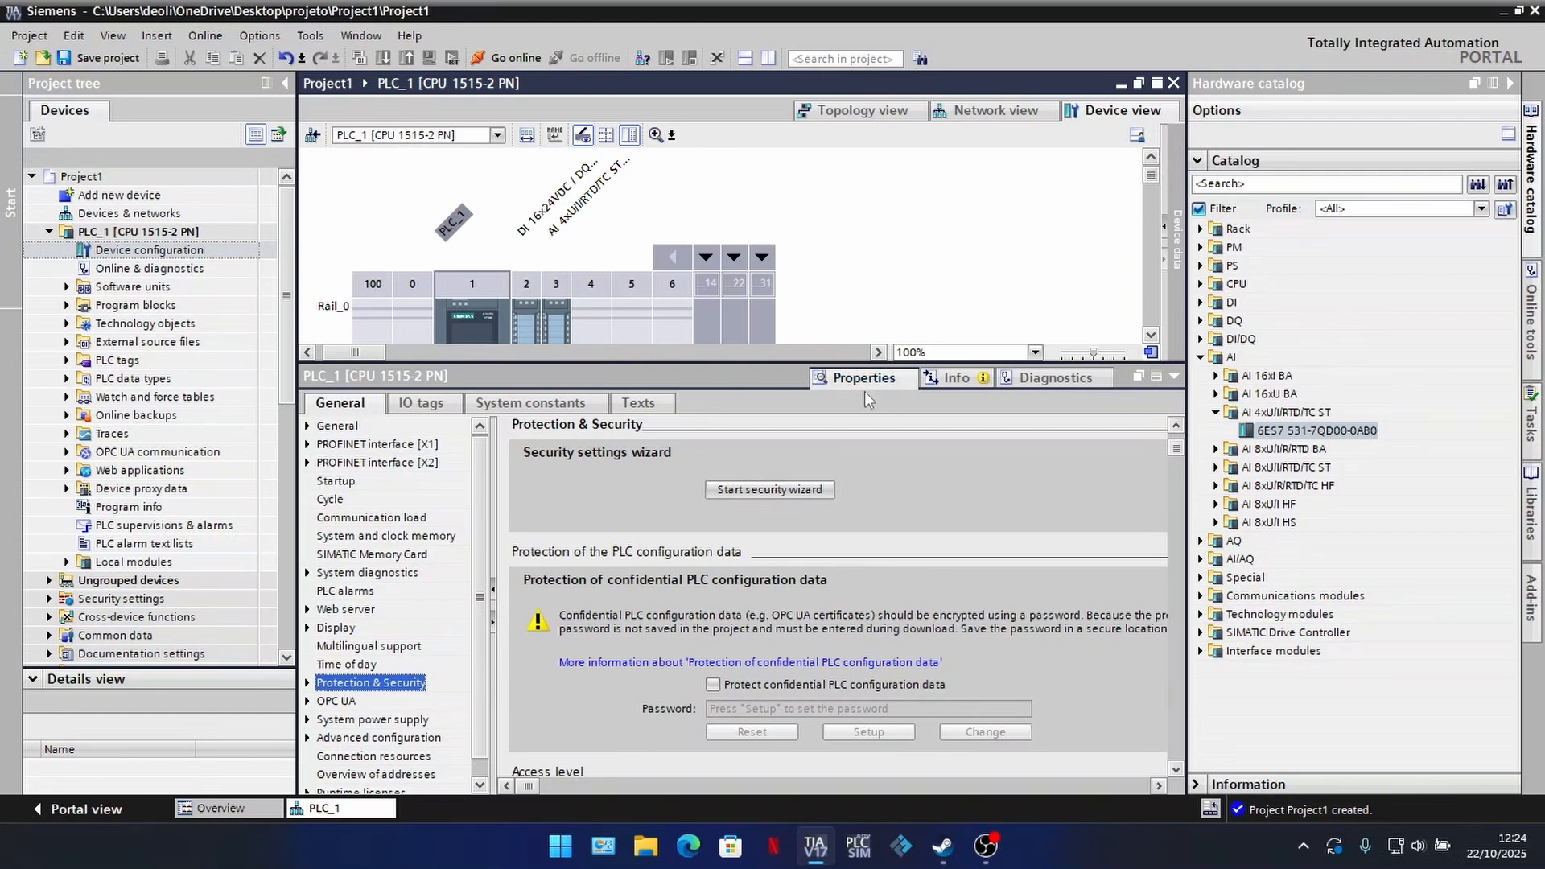
{"action": "left_click_drag", "start_coordinate": [480, 527], "coordinate": [478, 484]}
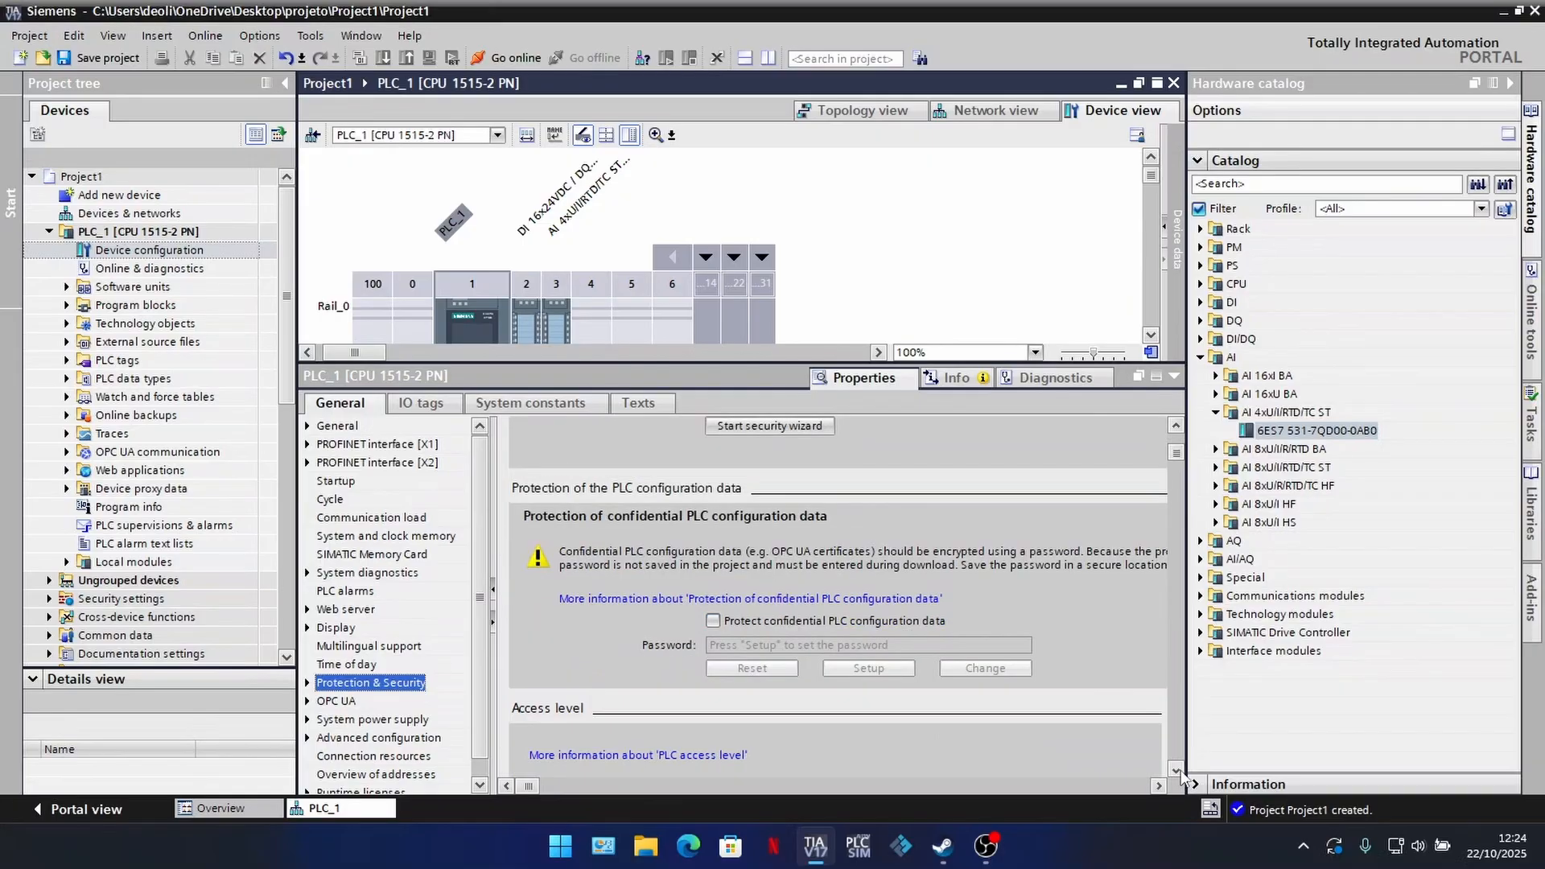
{"action": "left_click", "coordinate": [1175, 769]}
{"action": "left_click", "coordinate": [1176, 769]}
{"action": "left_click", "coordinate": [1176, 769]}
{"action": "left_click", "coordinate": [1176, 770]}
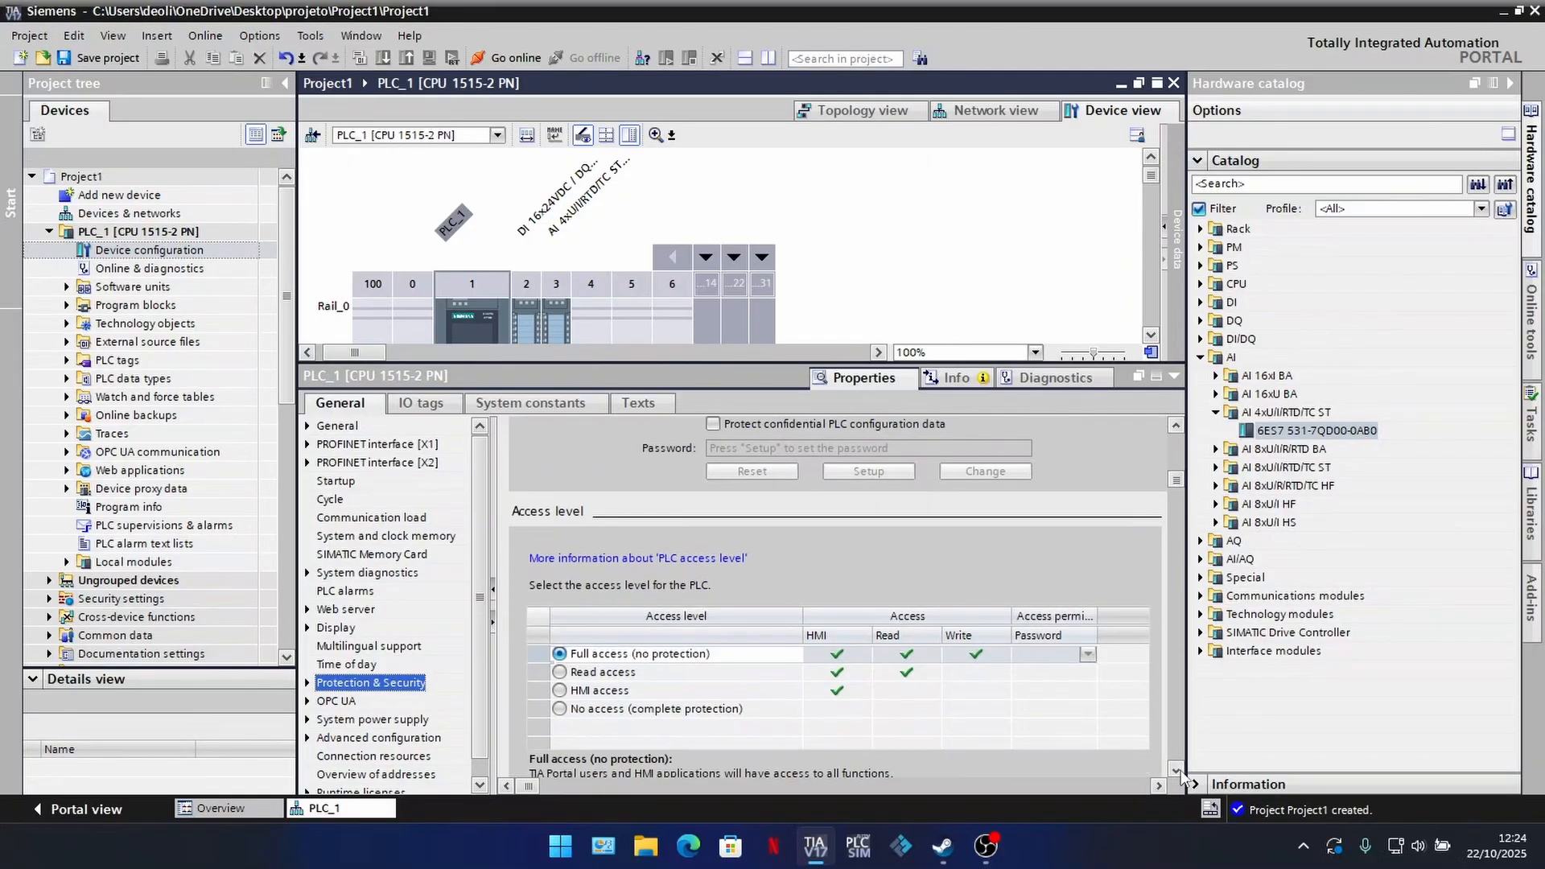
{"action": "left_click", "coordinate": [1176, 769]}
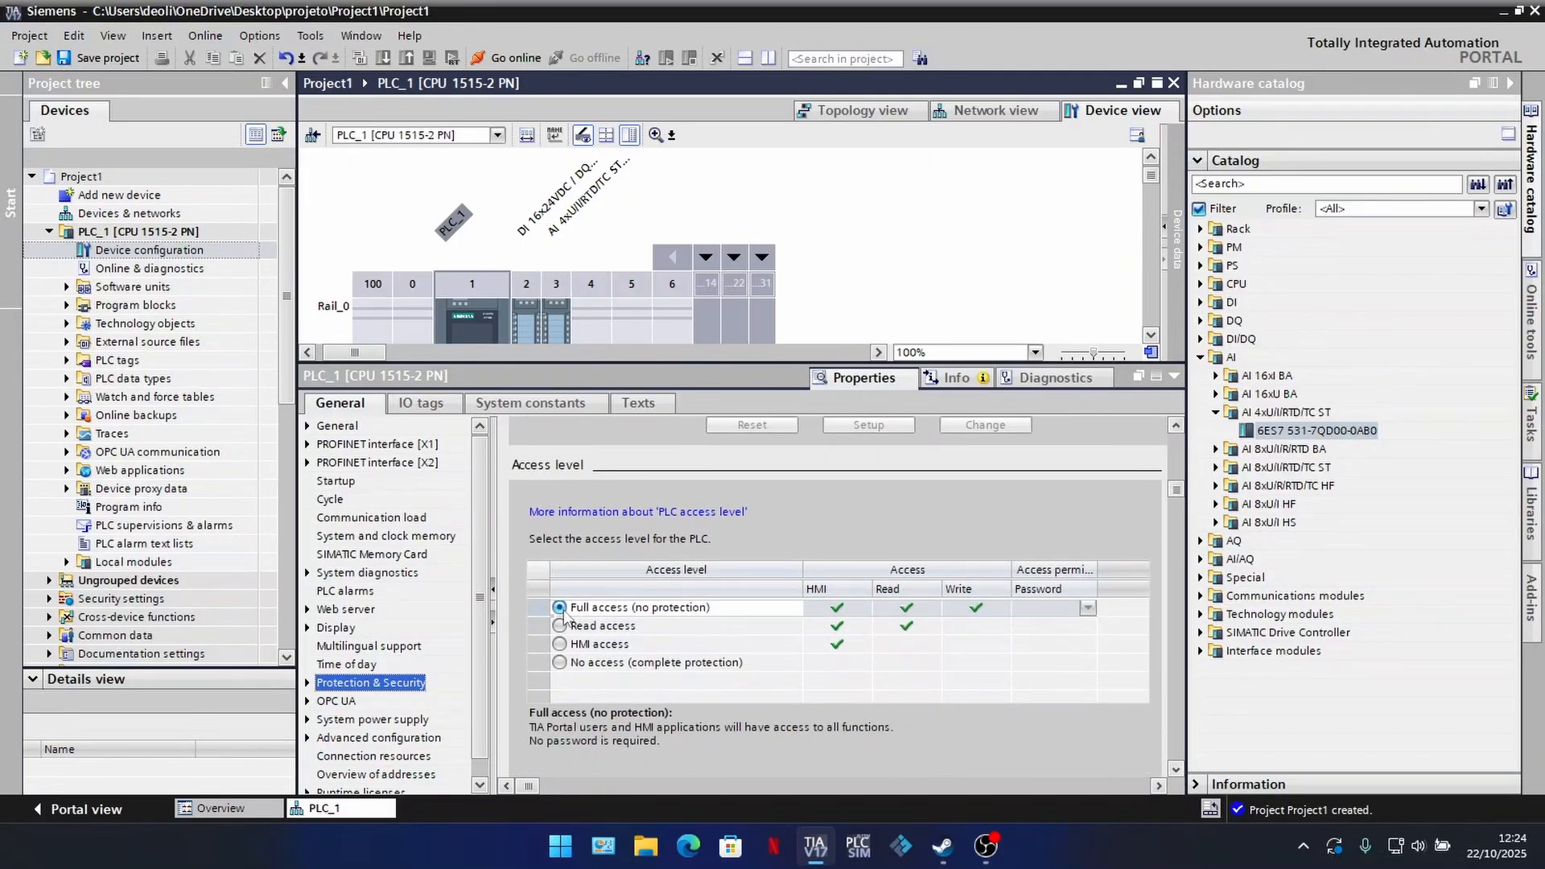
{"action": "left_click", "coordinate": [1176, 770]}
{"action": "left_click", "coordinate": [1175, 770]}
{"action": "left_click", "coordinate": [1176, 770]}
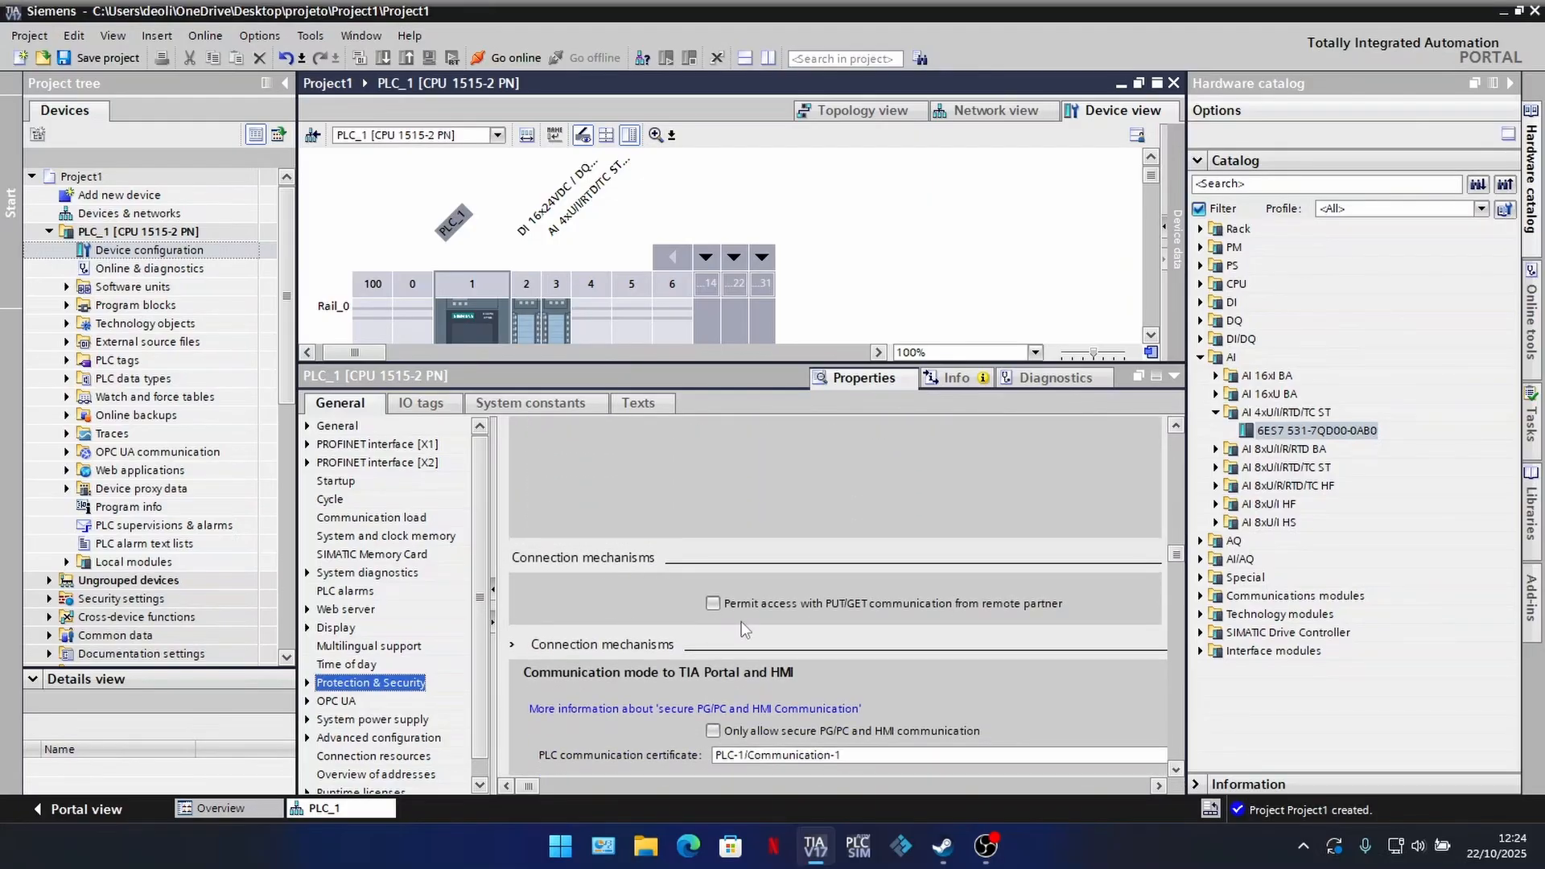
{"action": "left_click", "coordinate": [713, 604]}
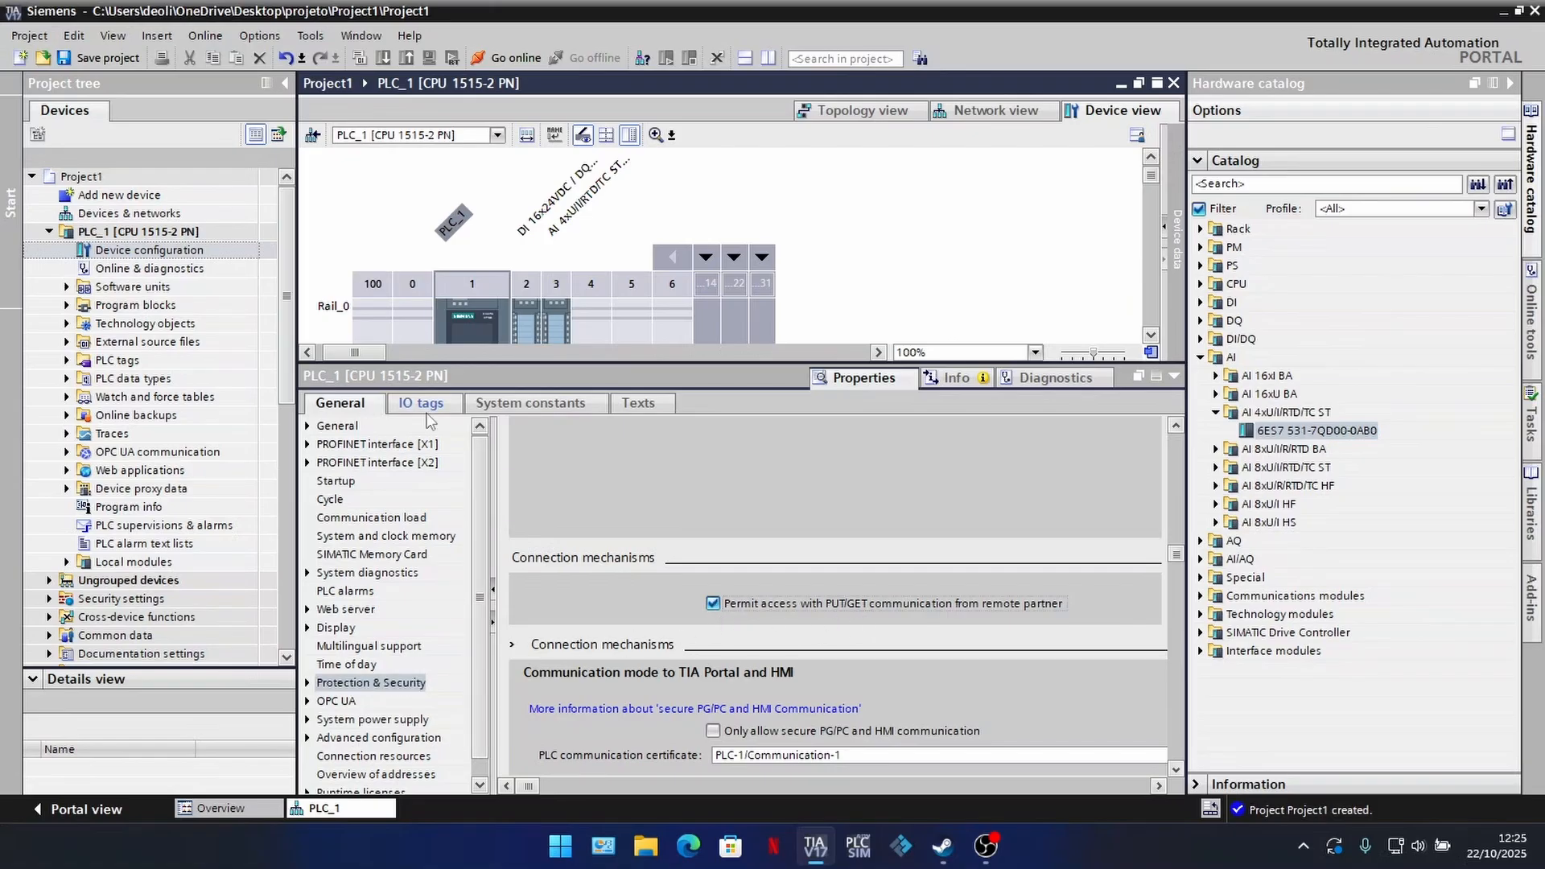
Step: Add a new subnet to the CPU's PROFINET interface [X1]
{"action": "left_click", "coordinate": [324, 428]}
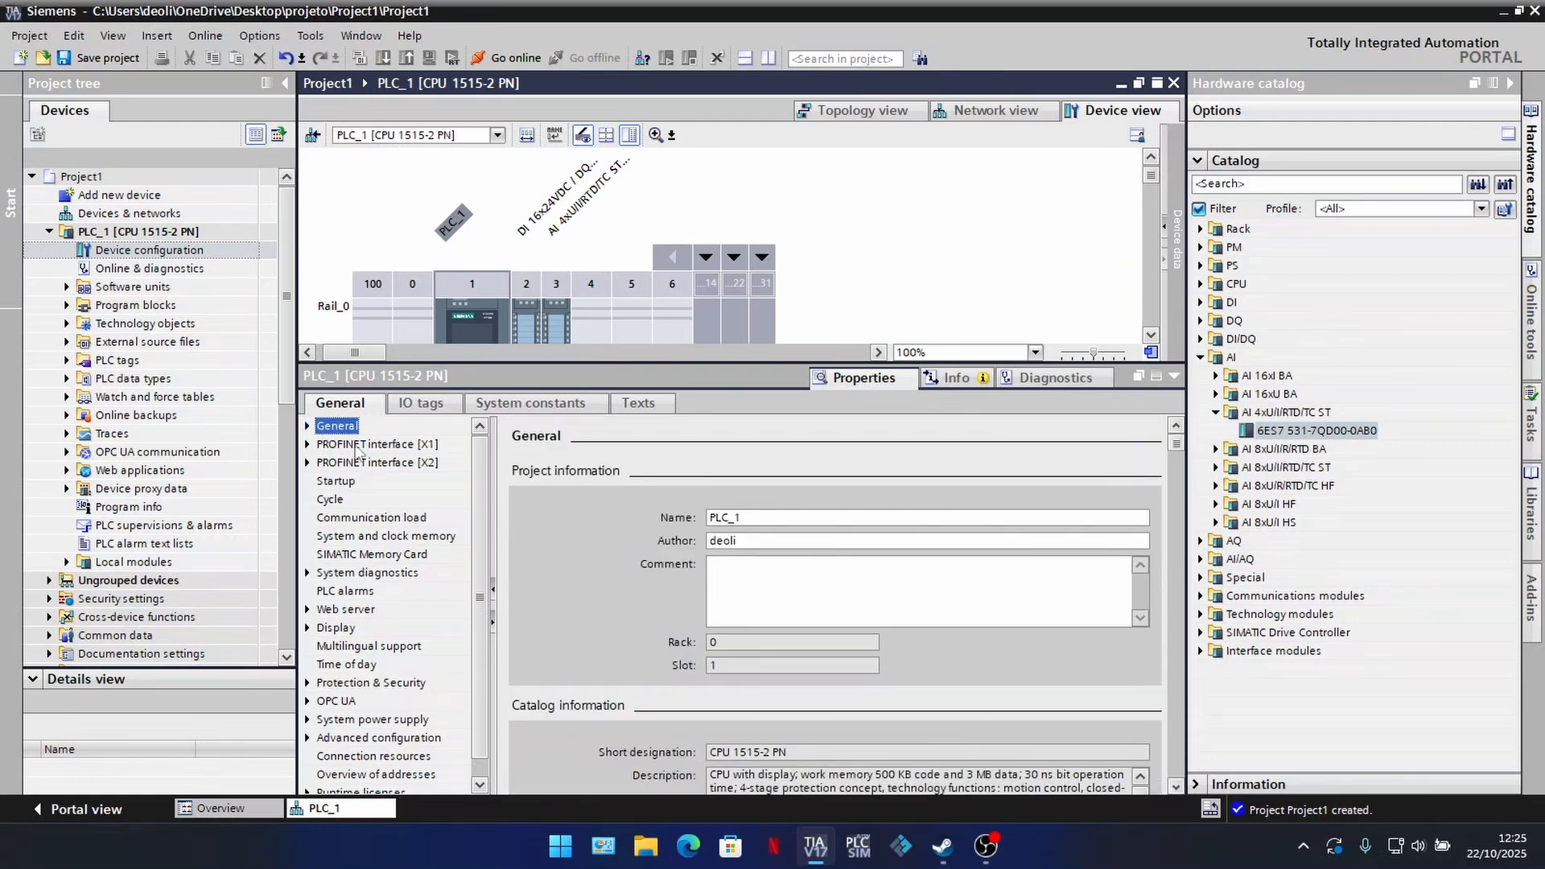
{"action": "left_click", "coordinate": [377, 447]}
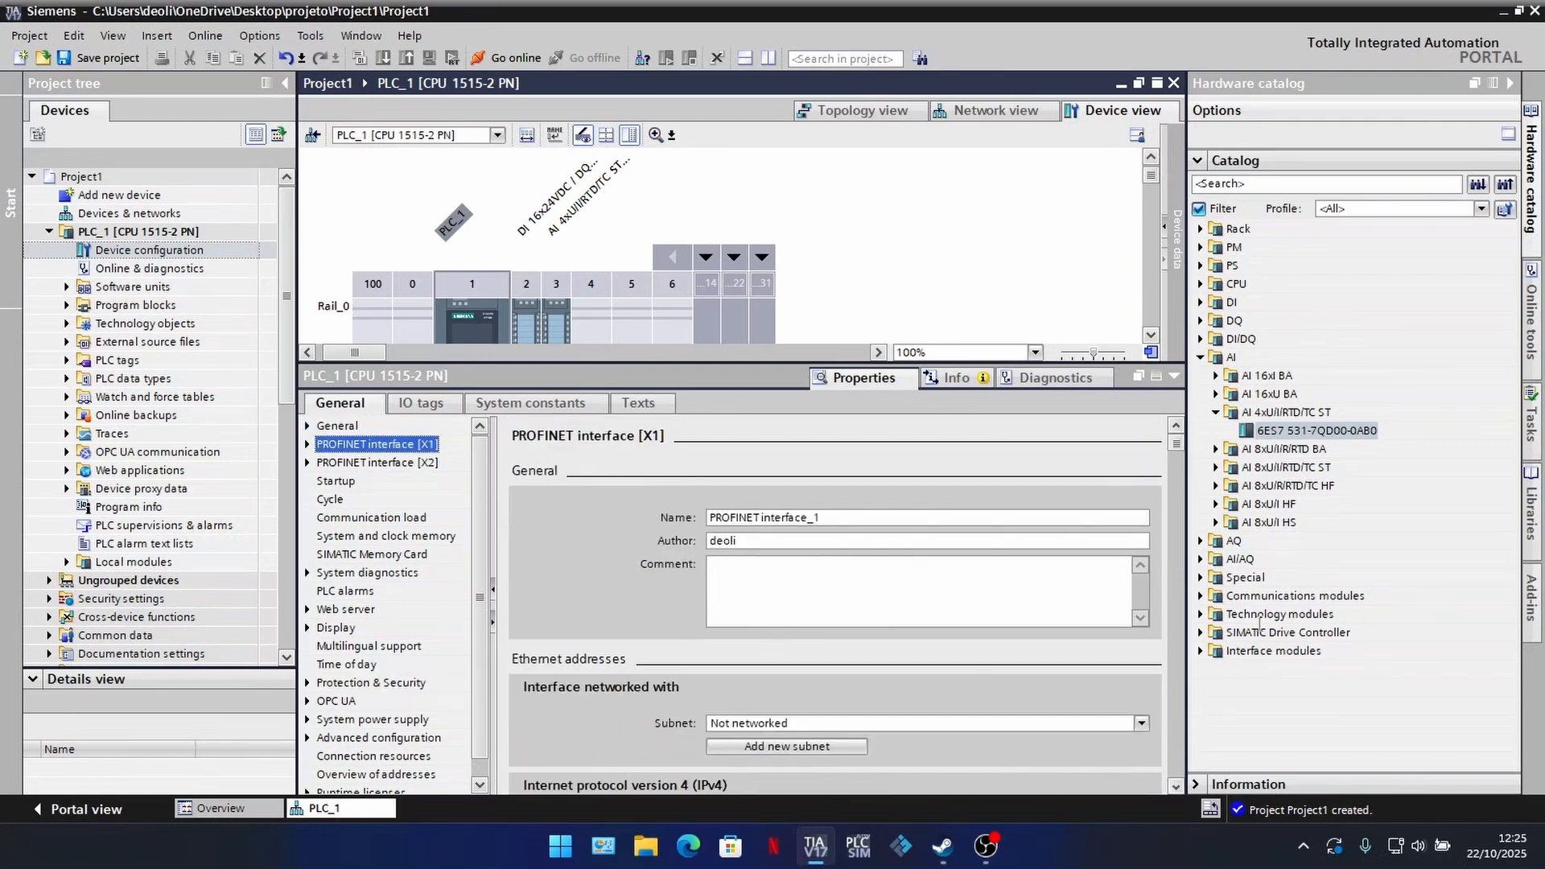
{"action": "scroll", "coordinate": [1173, 792], "scroll_direction": "down", "scroll_amount": 3}
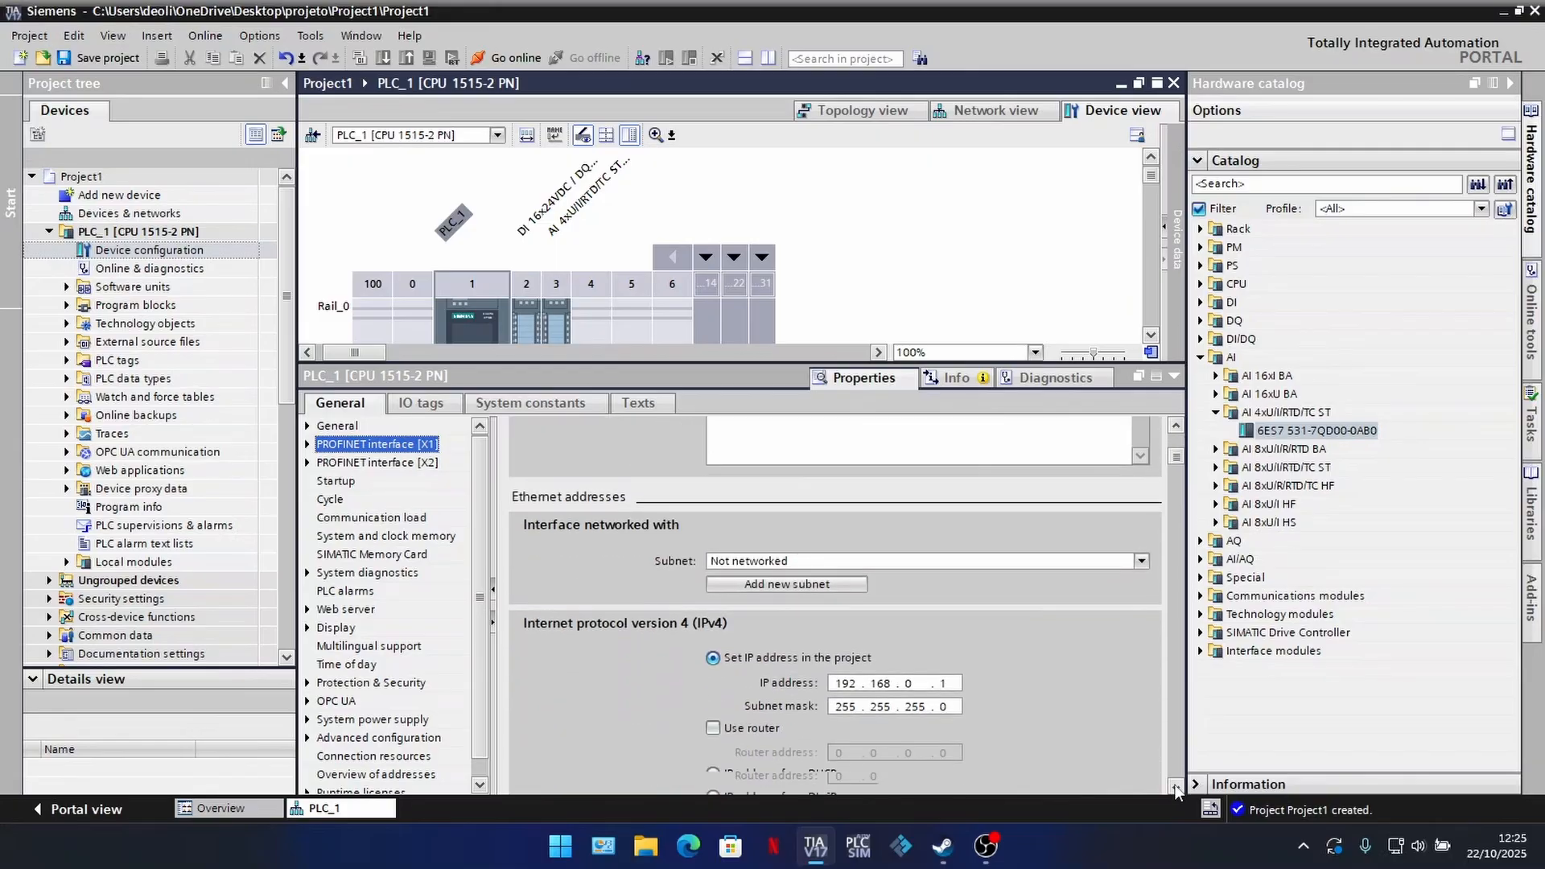
{"action": "left_click", "coordinate": [944, 685]}
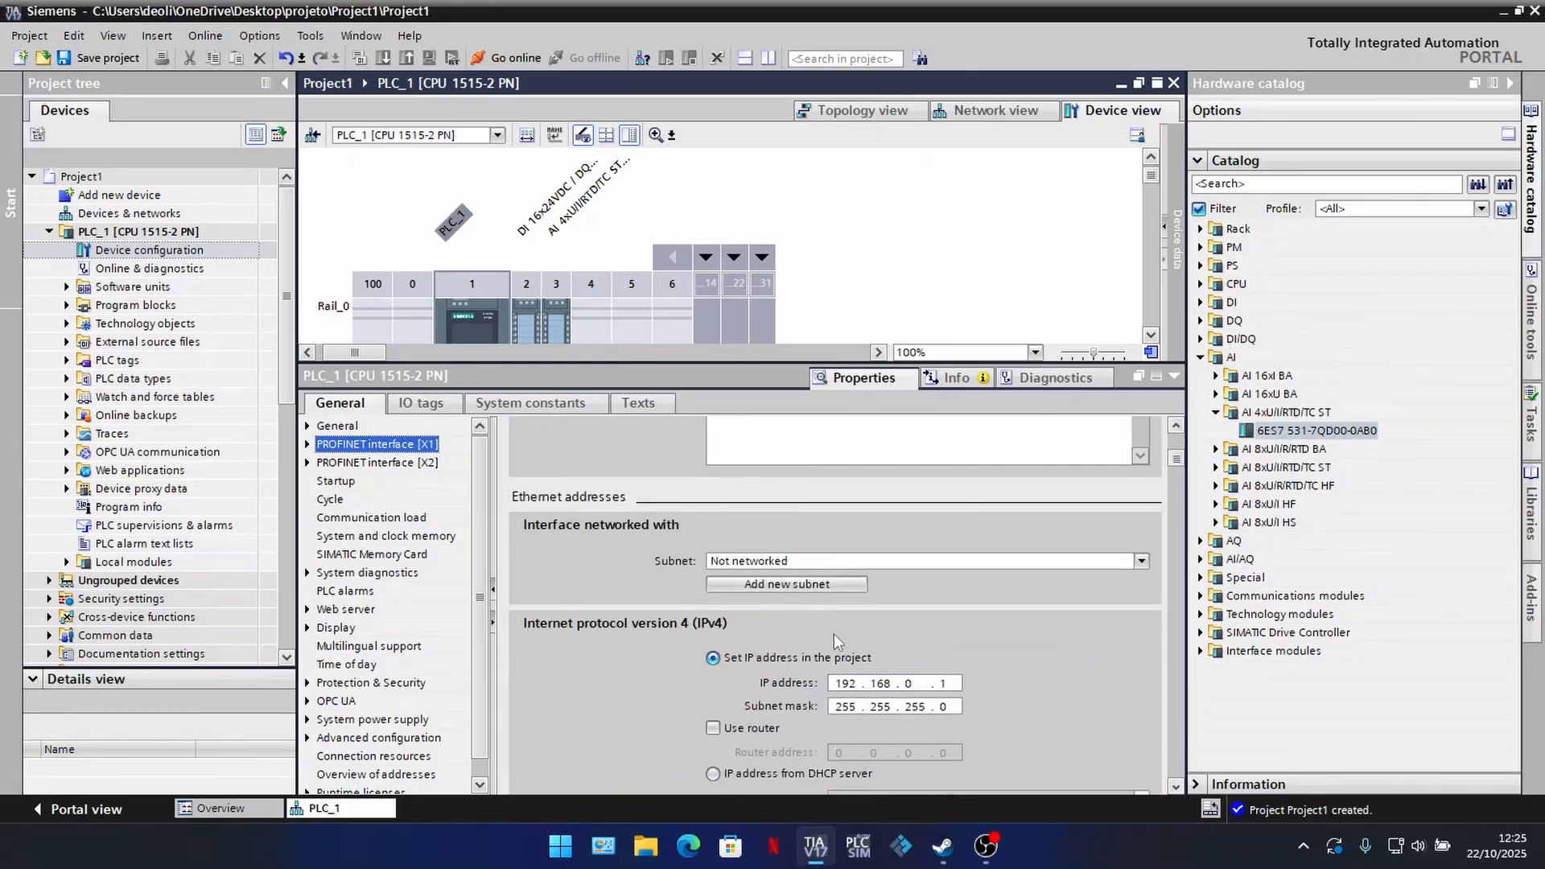
{"action": "left_click", "coordinate": [804, 583]}
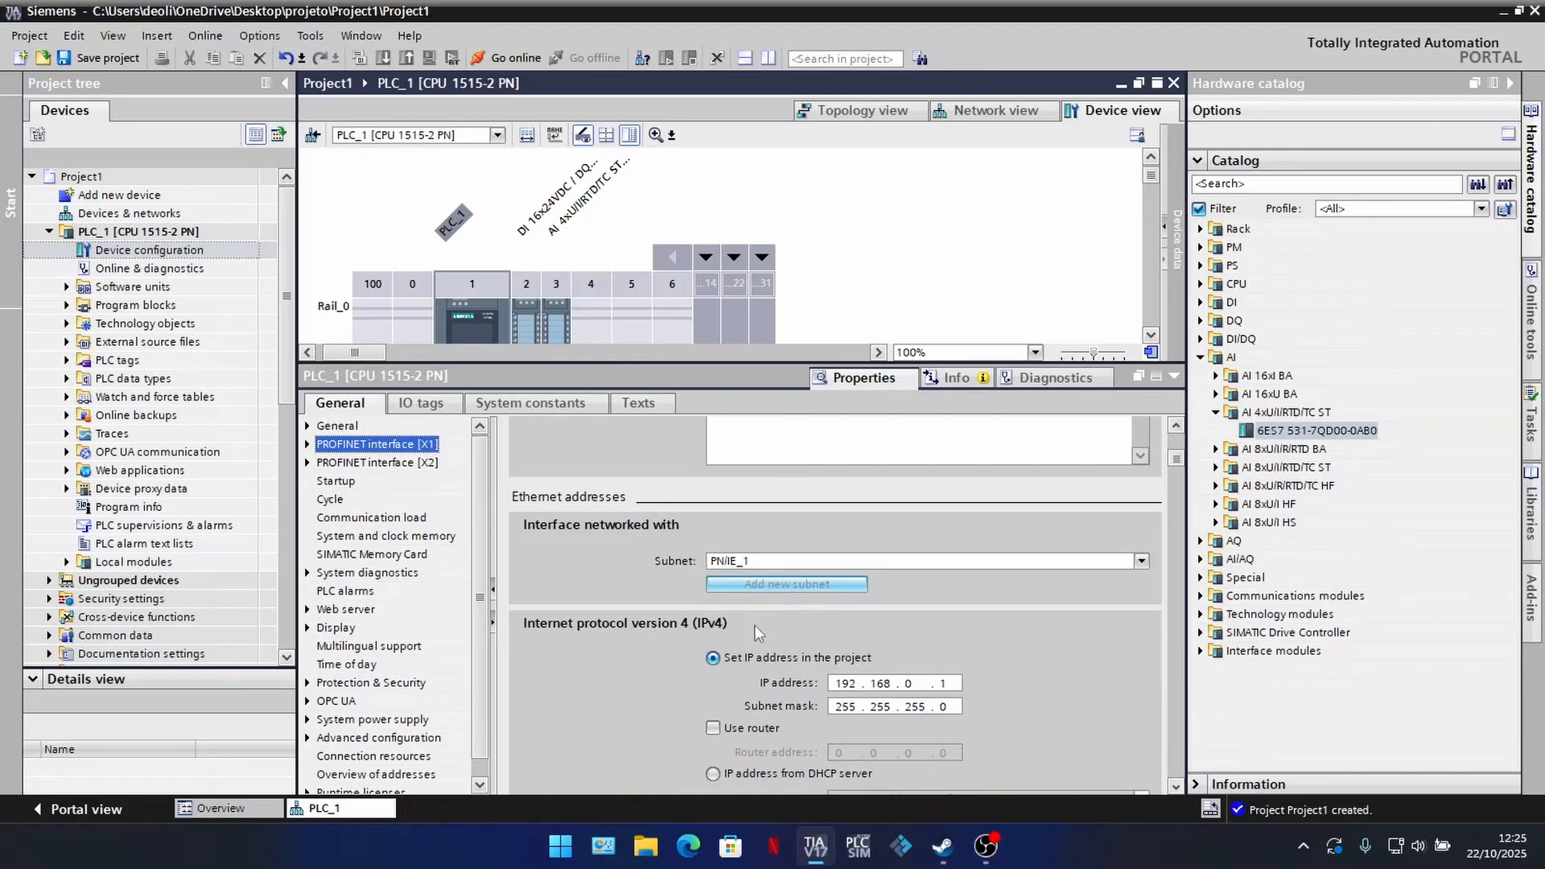
{"action": "scroll", "coordinate": [523, 554], "scroll_direction": "up", "scroll_amount": 3}
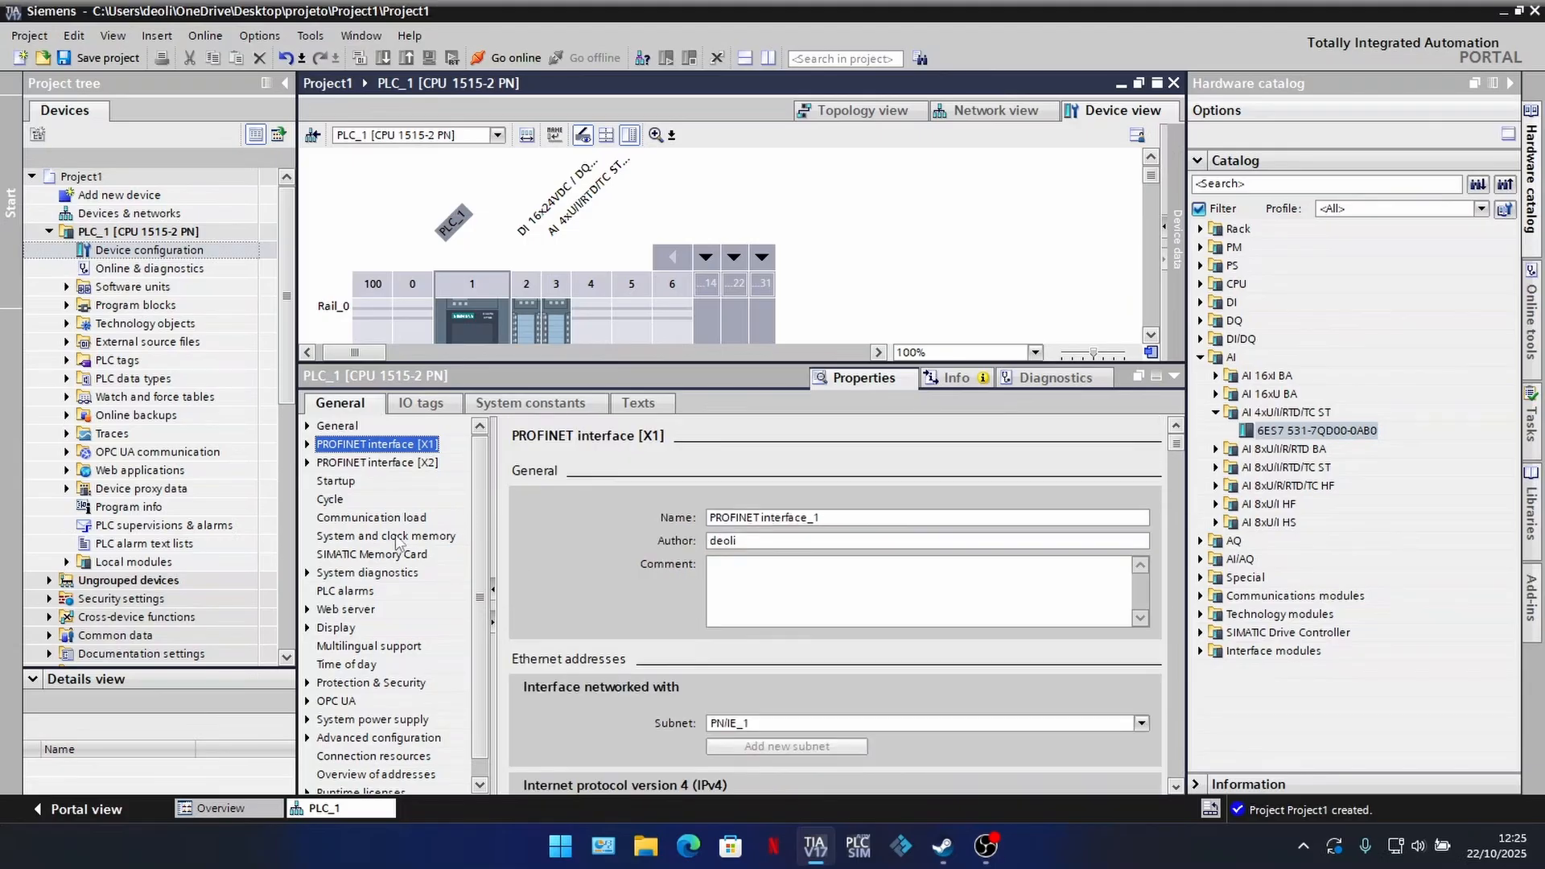
Step: Enable the use of the system memory byte in the CPU's system and clock memory settings
{"action": "left_click", "coordinate": [348, 536]}
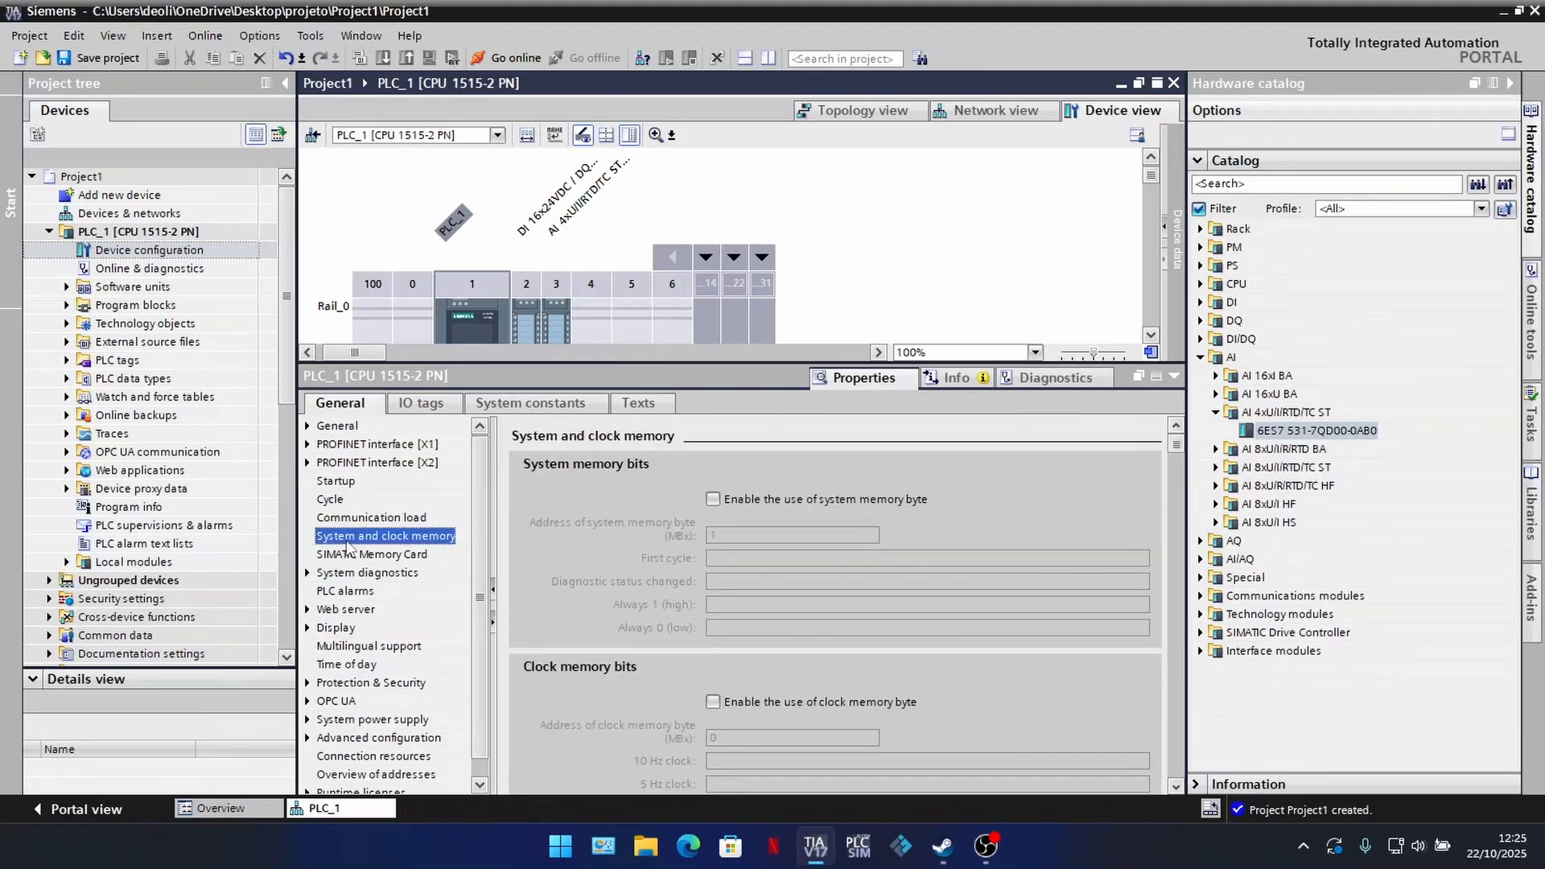
{"action": "left_click", "coordinate": [711, 498]}
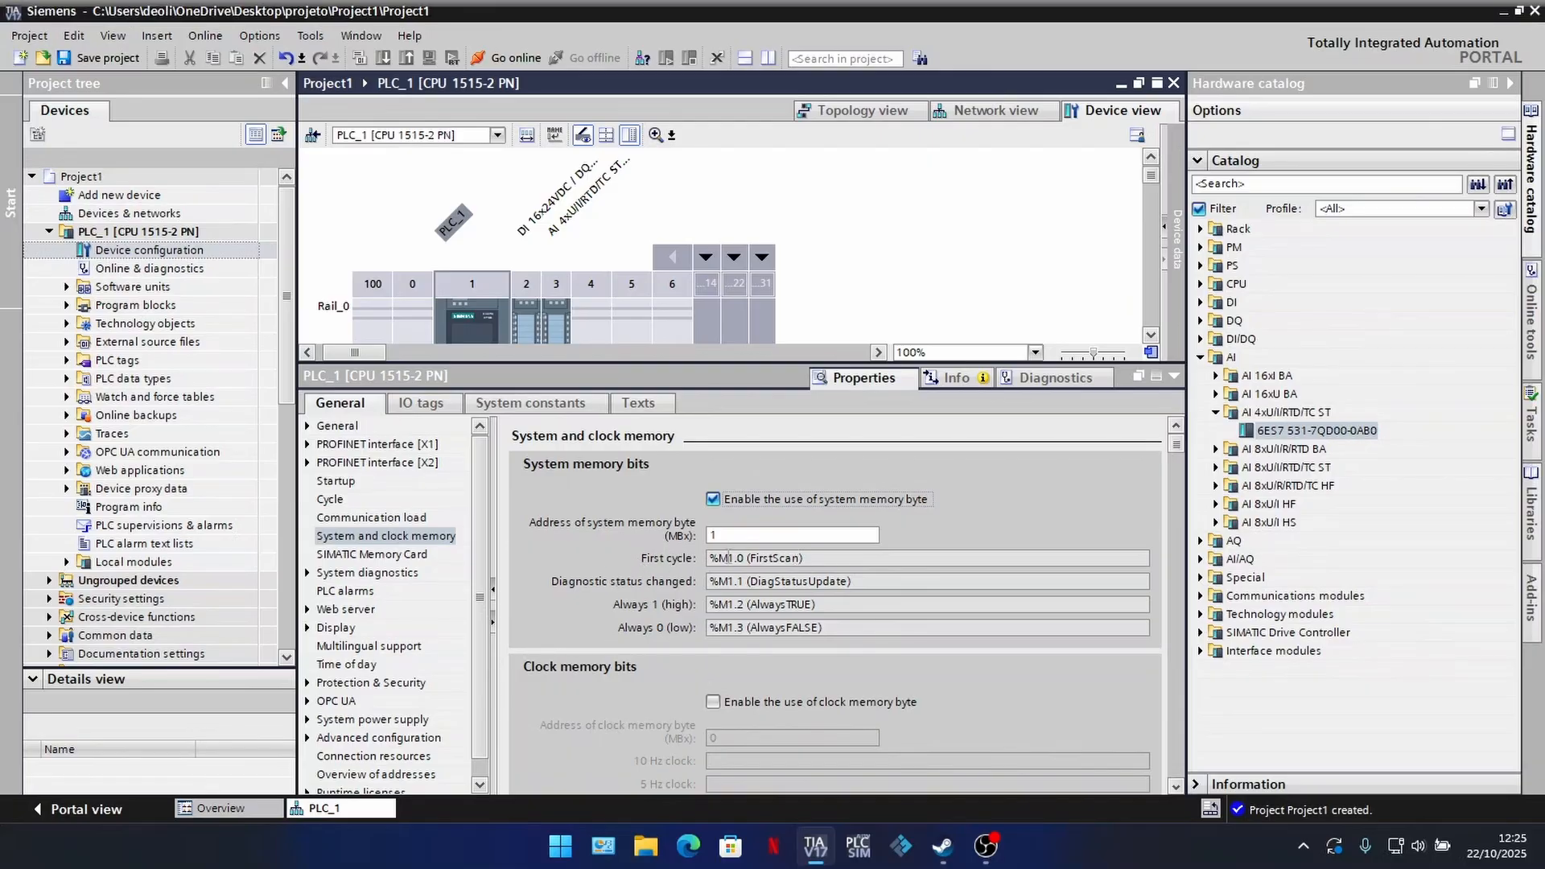
{"action": "double_click", "coordinate": [714, 558]}
{"action": "left_click", "coordinate": [789, 559]}
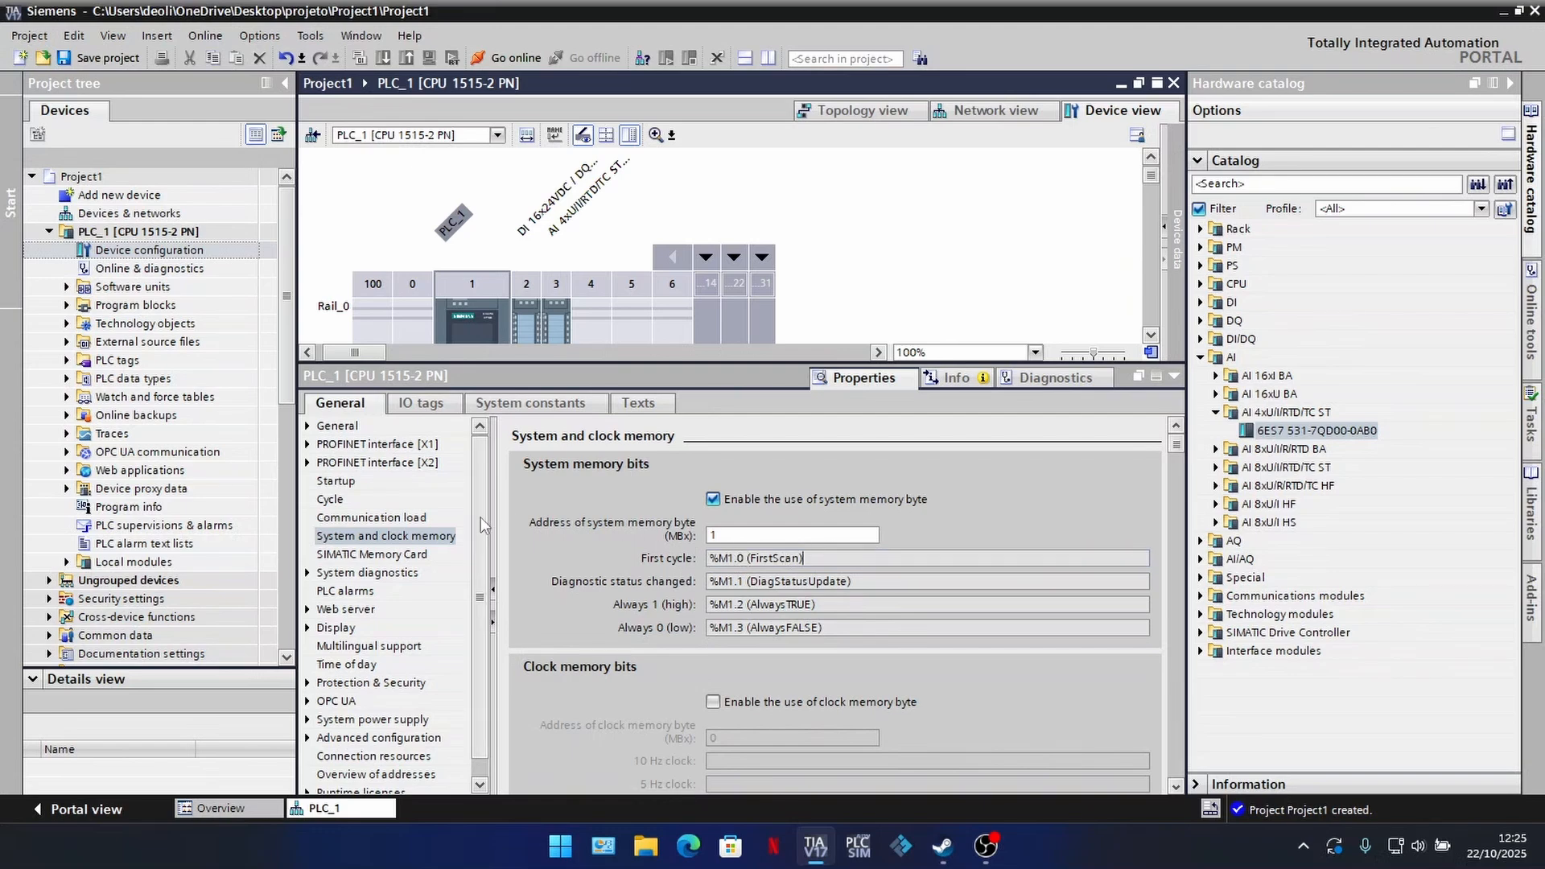
Step: Open PLC_1's default tag table and look over the system memory tags FirstScan and DiagStatusUpdate
{"action": "left_click_drag", "start_coordinate": [729, 364], "coordinate": [694, 663]}
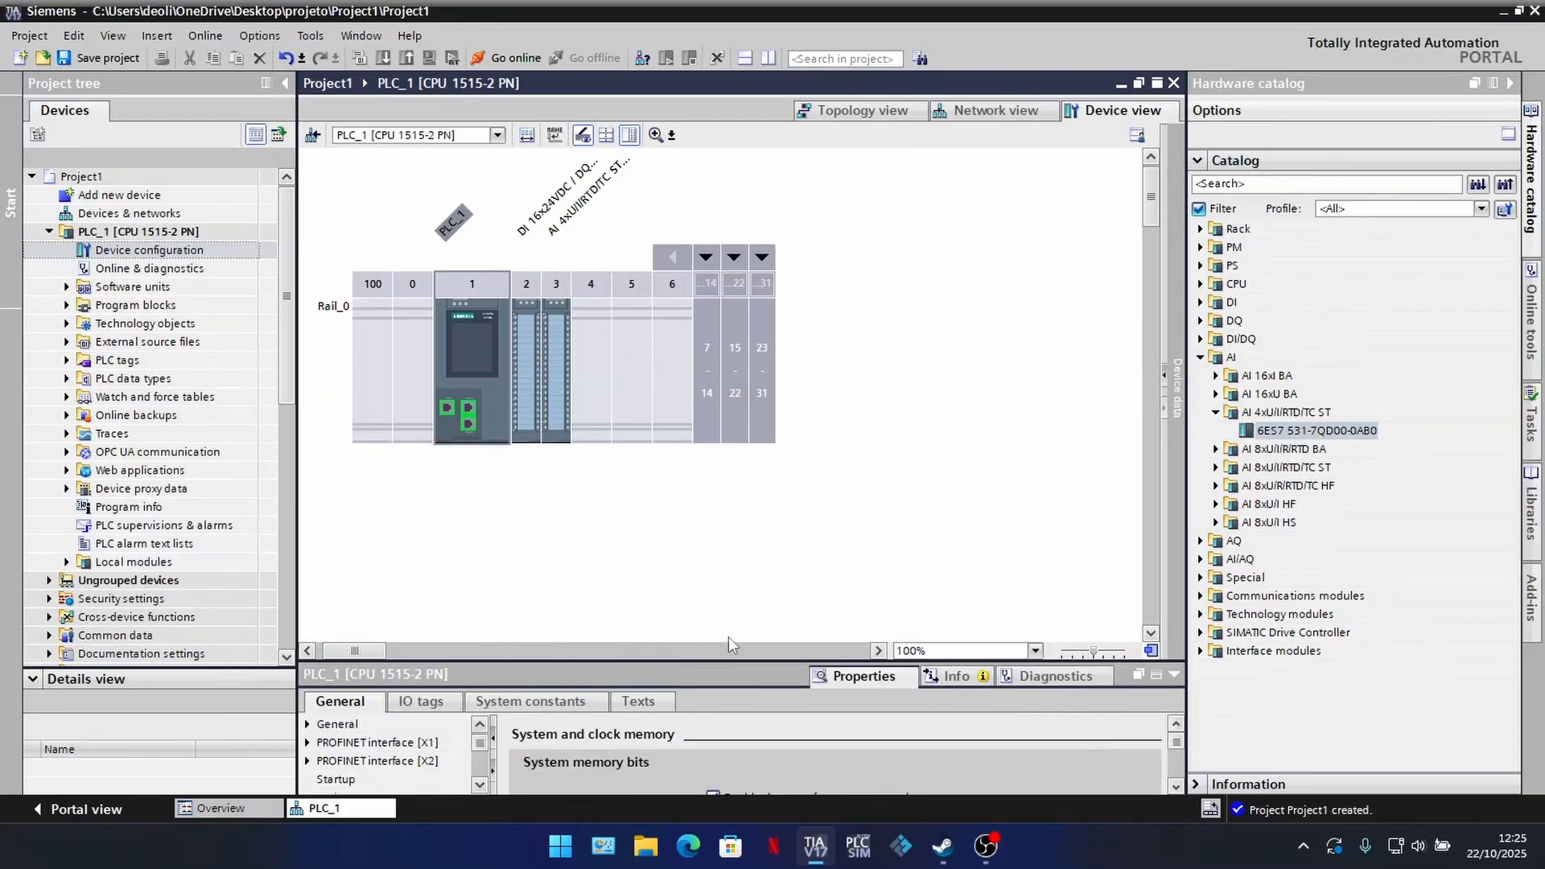
{"action": "left_click_drag", "start_coordinate": [368, 650], "coordinate": [335, 649]}
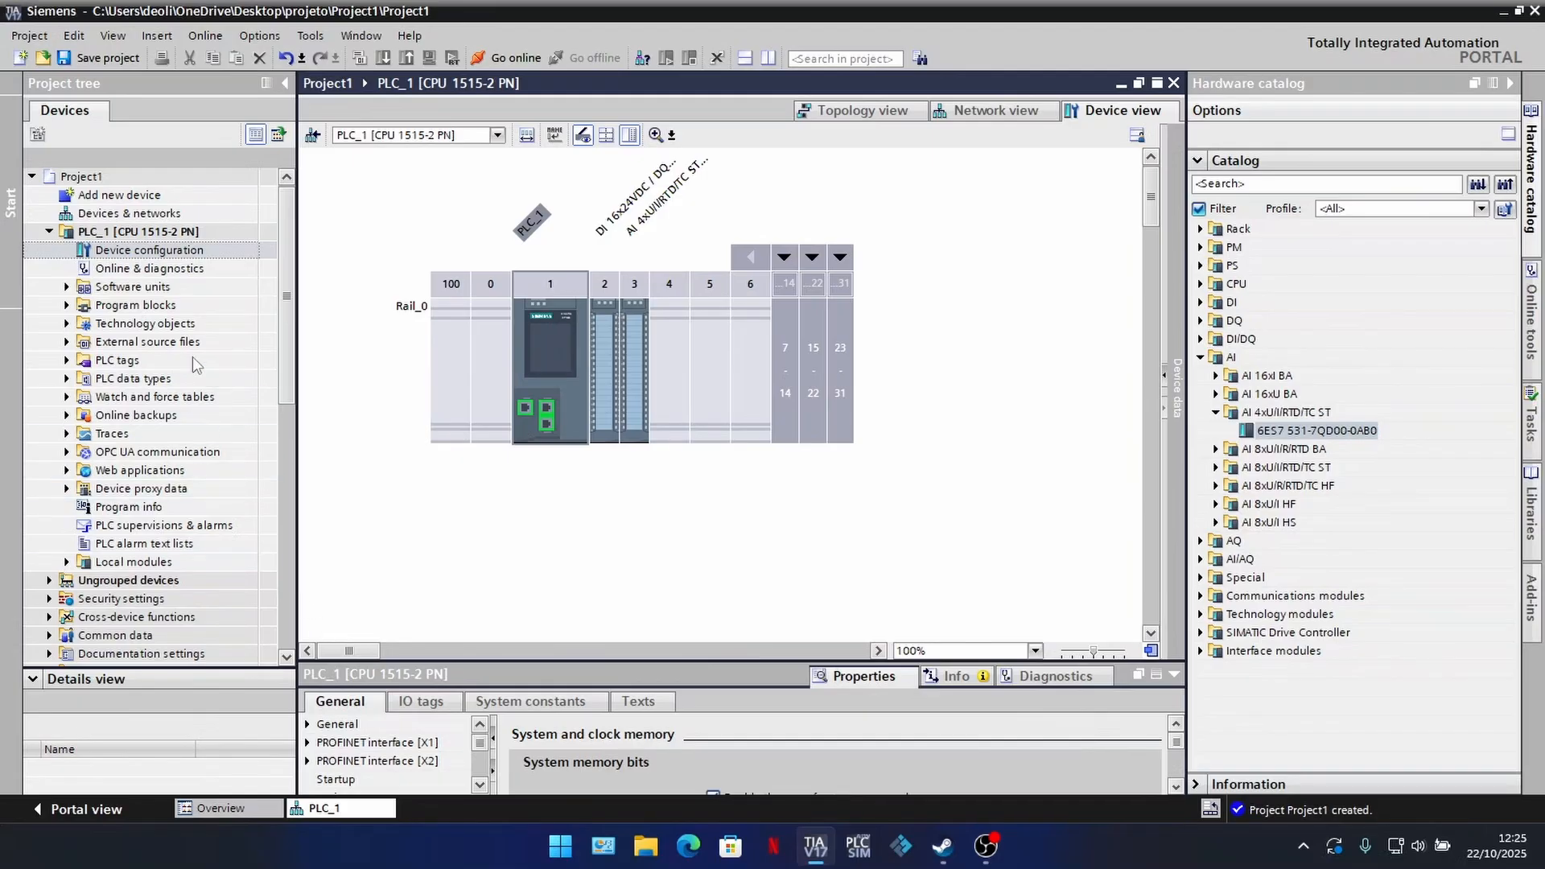
{"action": "left_click", "coordinate": [66, 361]}
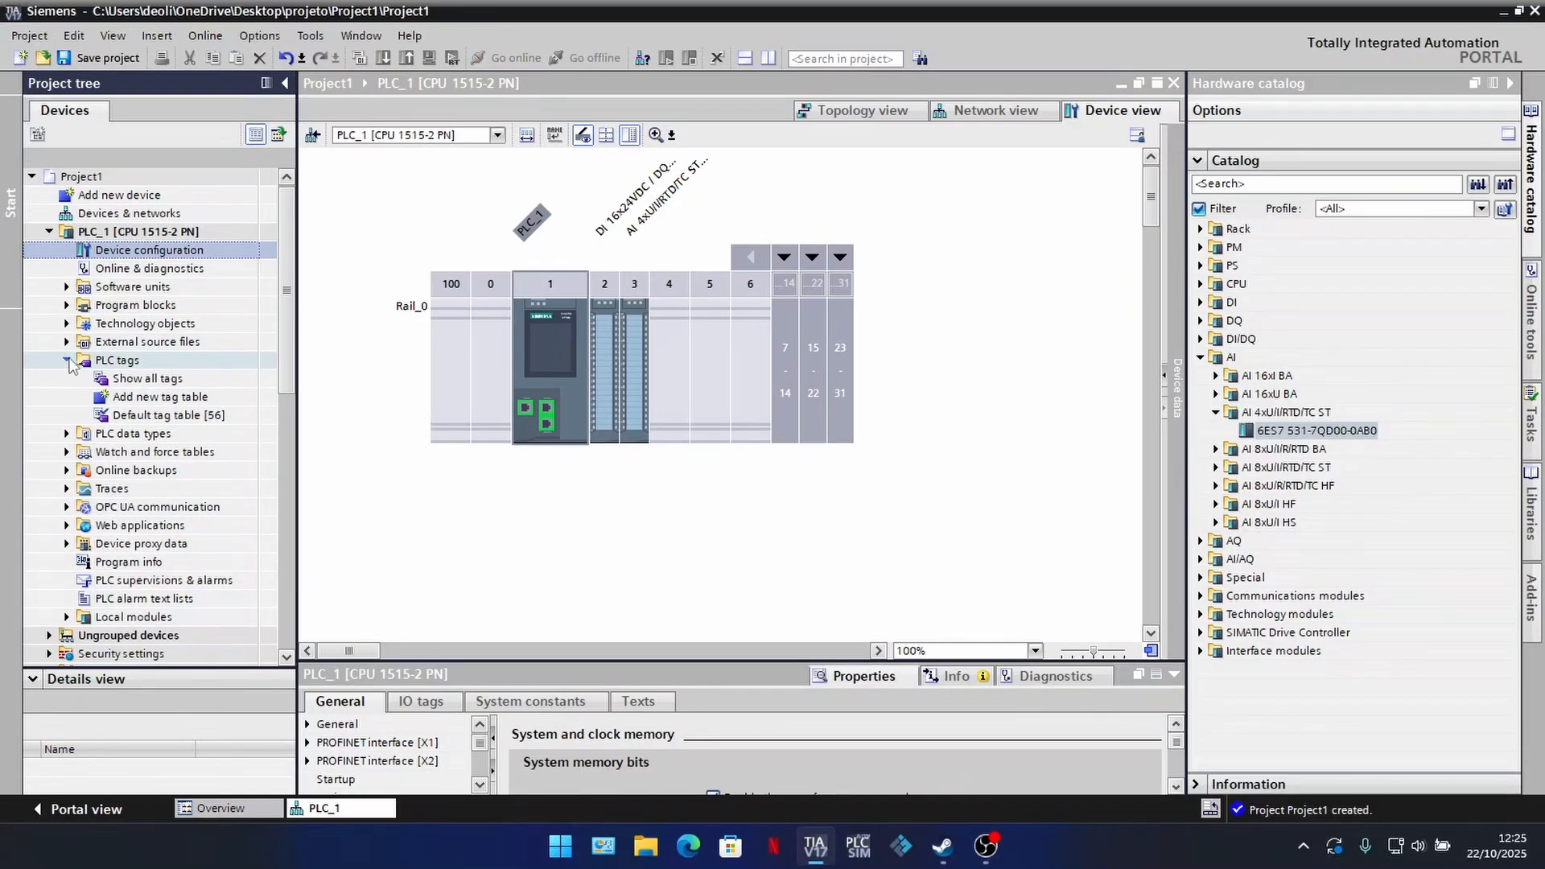
{"action": "double_click", "coordinate": [148, 415]}
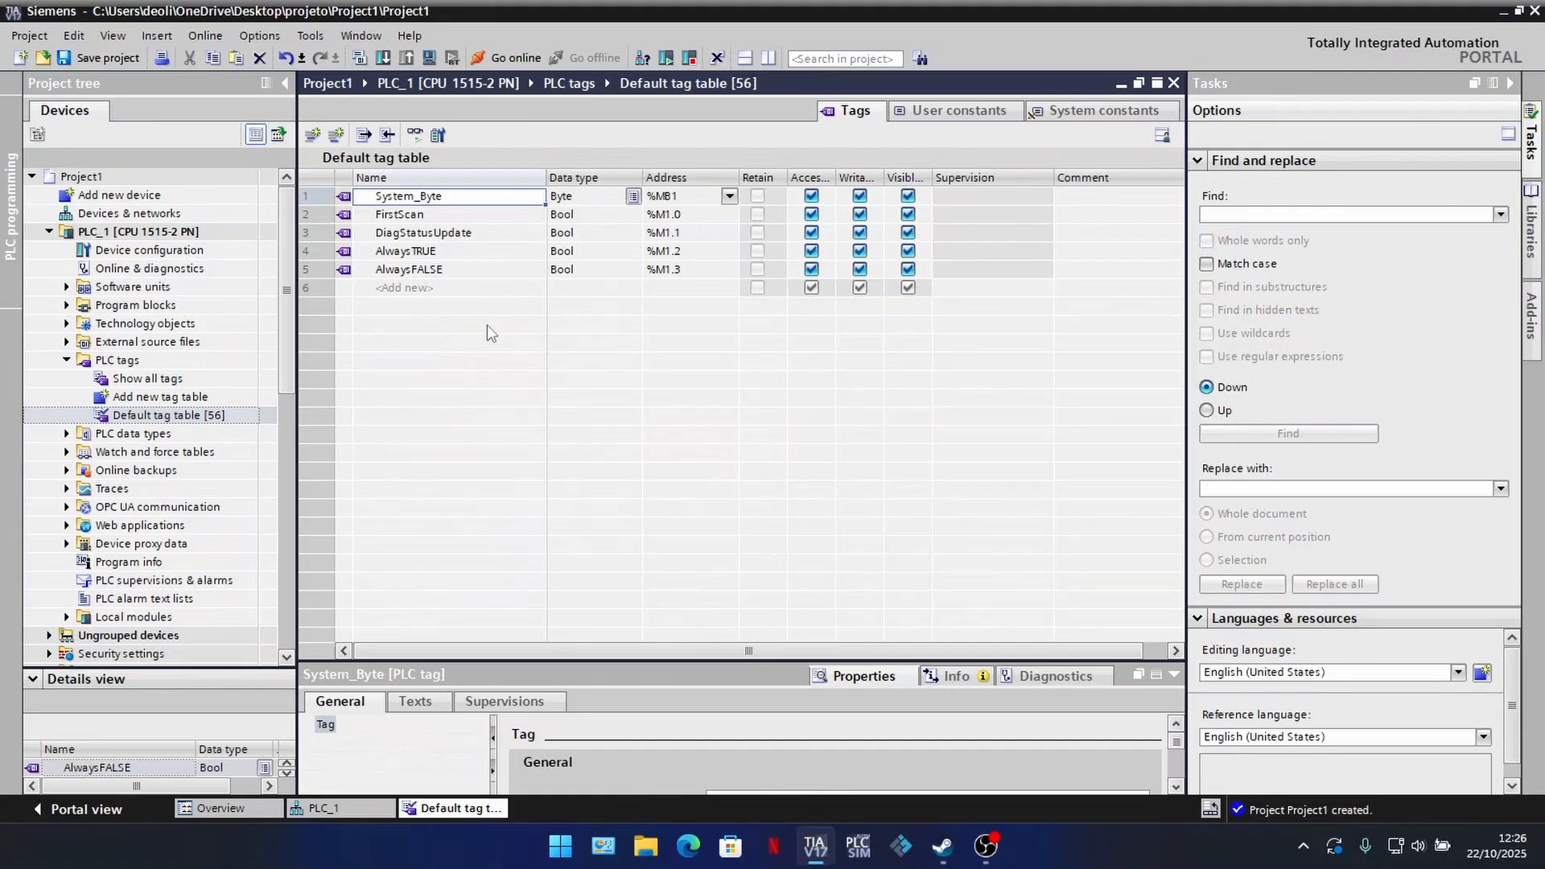
{"action": "left_click", "coordinate": [417, 217]}
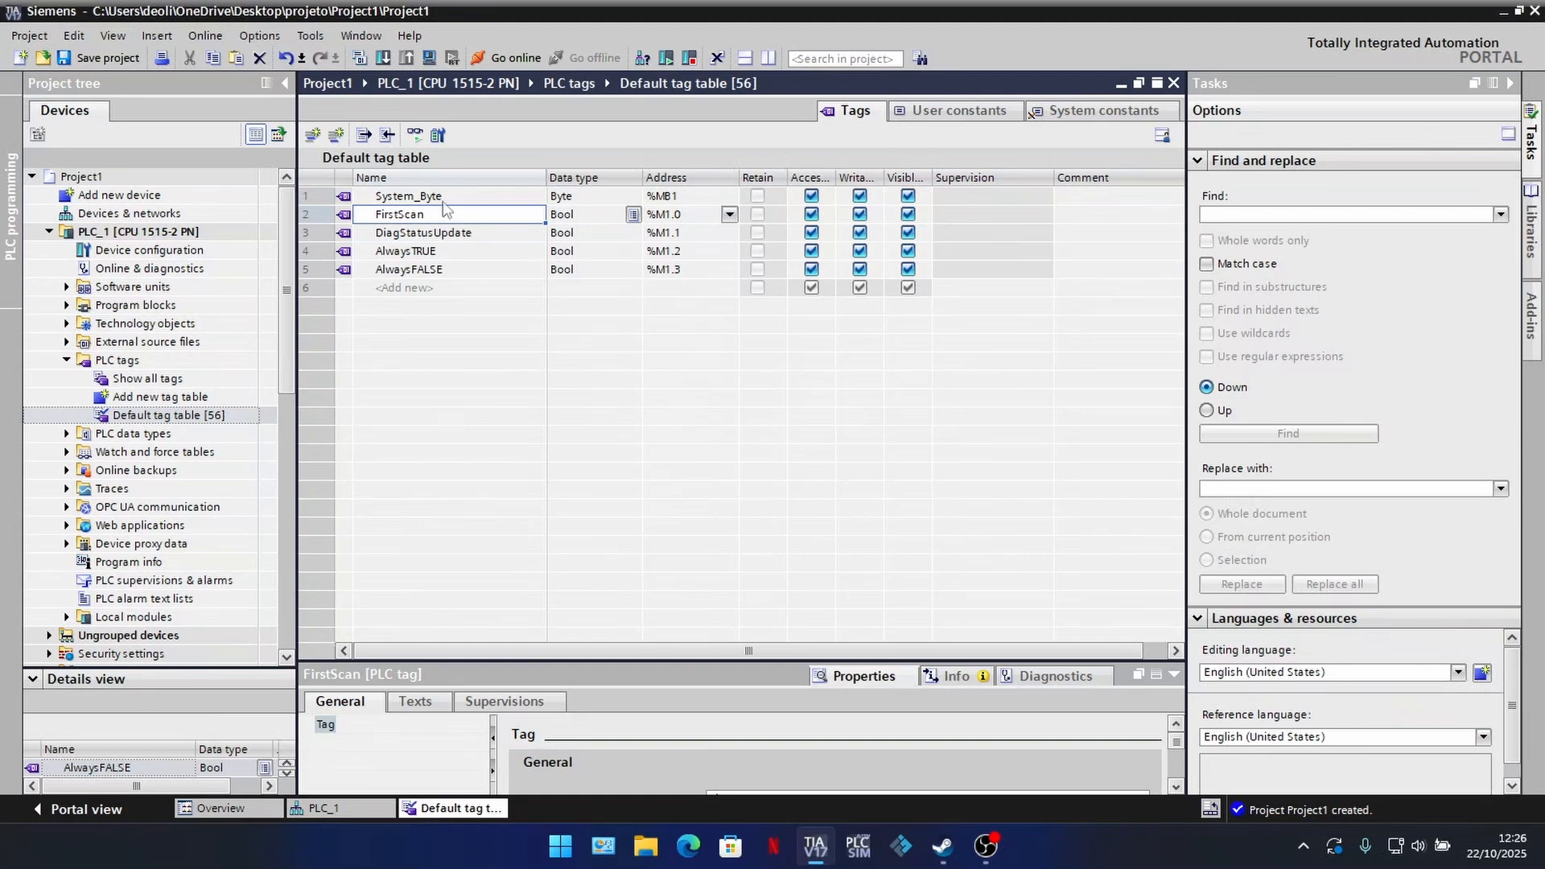
{"action": "left_click", "coordinate": [451, 235]}
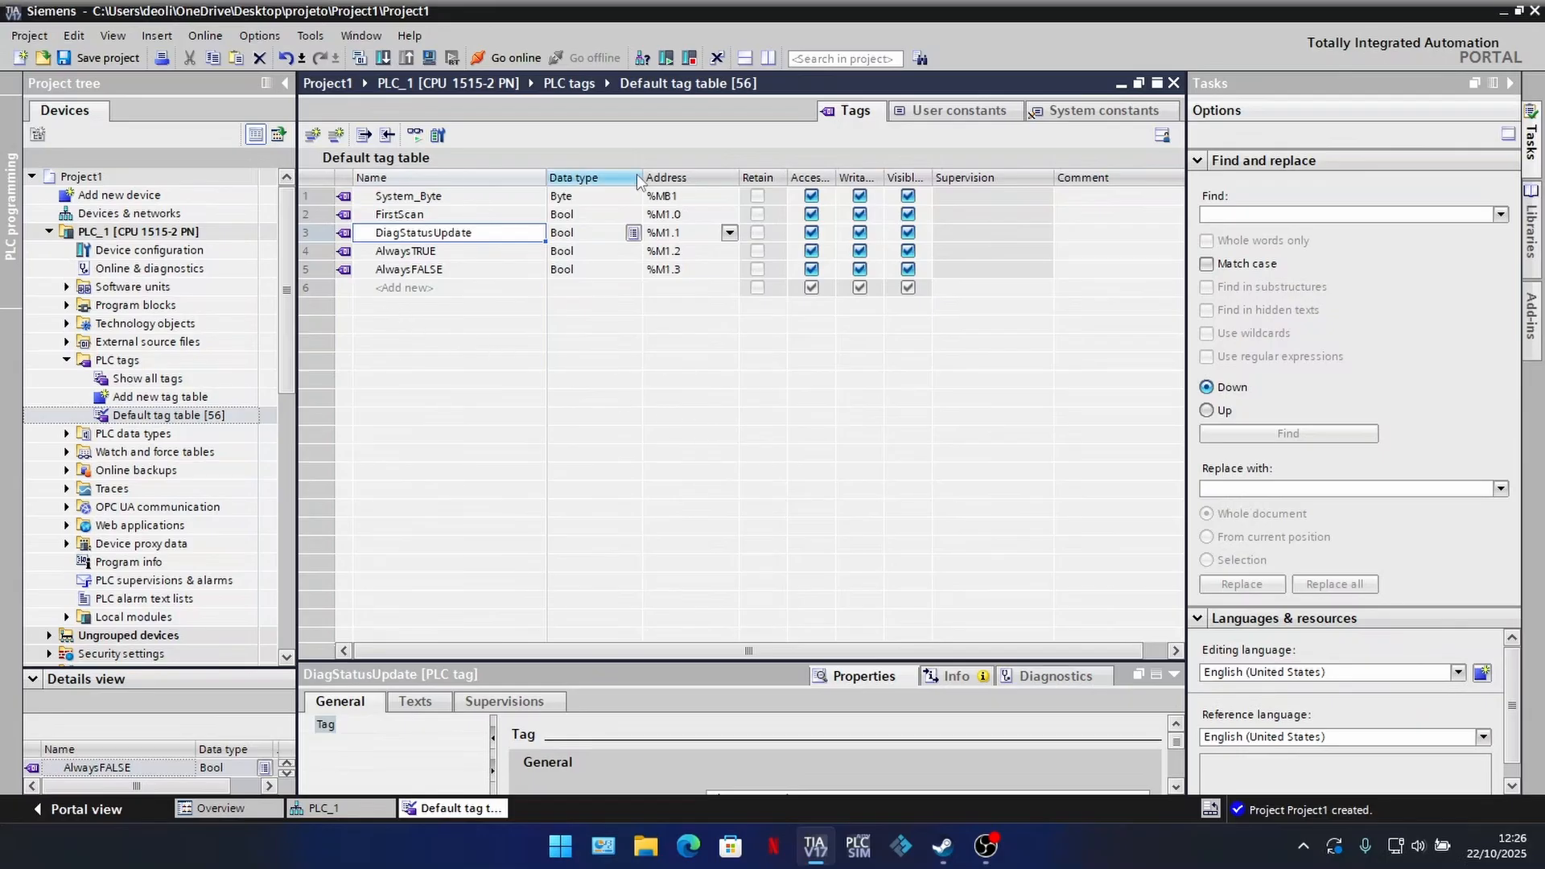
Step: Import the tags and constants from PLCTags.xlsx into the default tag table, synchronizing tags by name, and look over the imported entries
{"action": "left_click", "coordinate": [386, 137]}
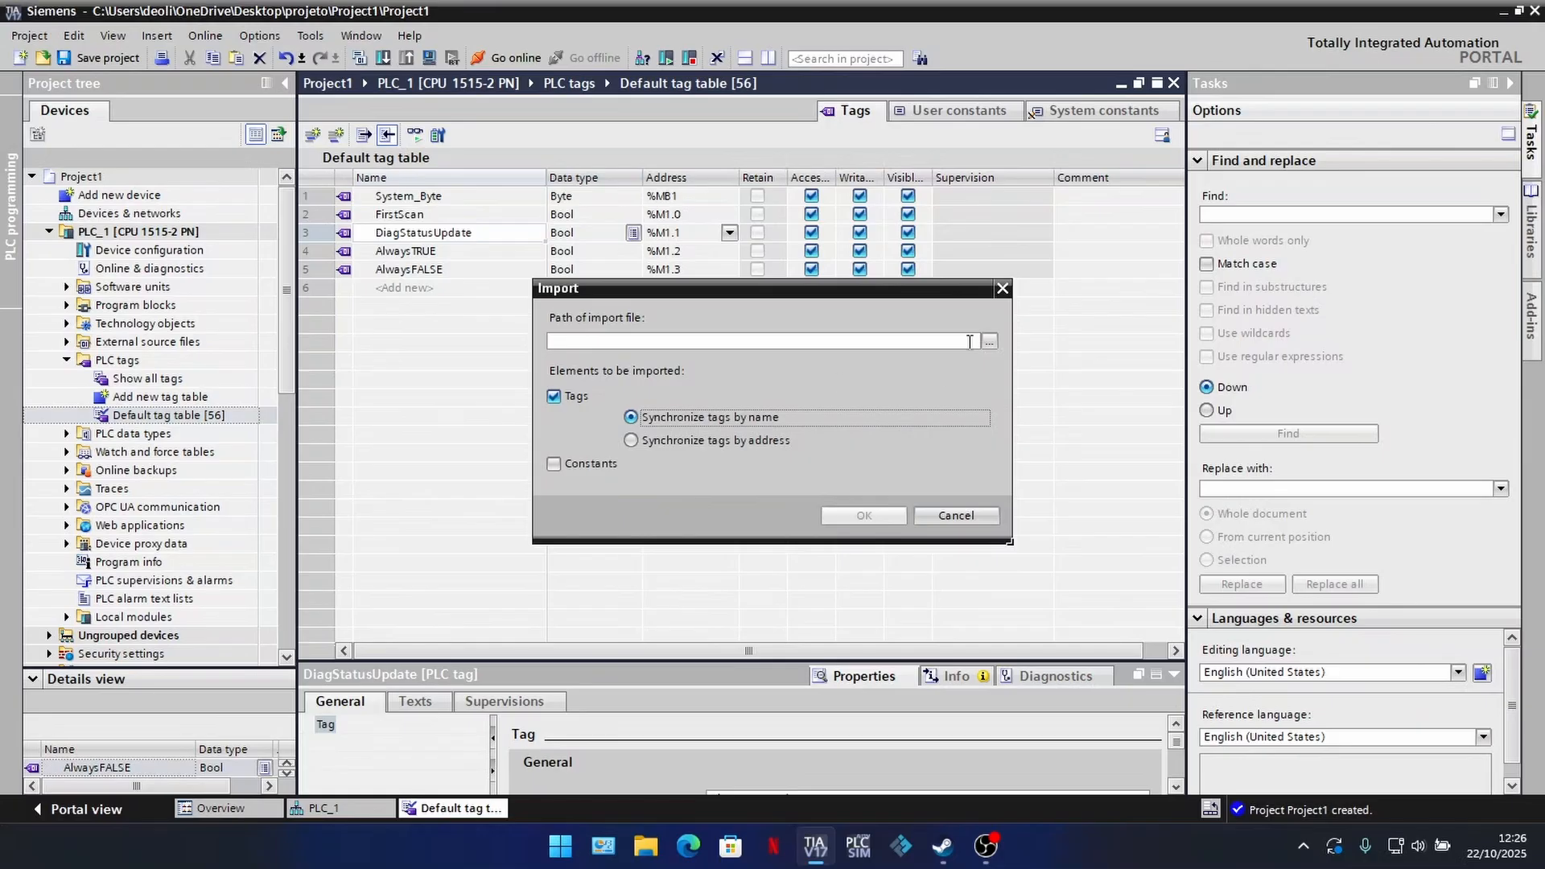
{"action": "left_click", "coordinate": [989, 341]}
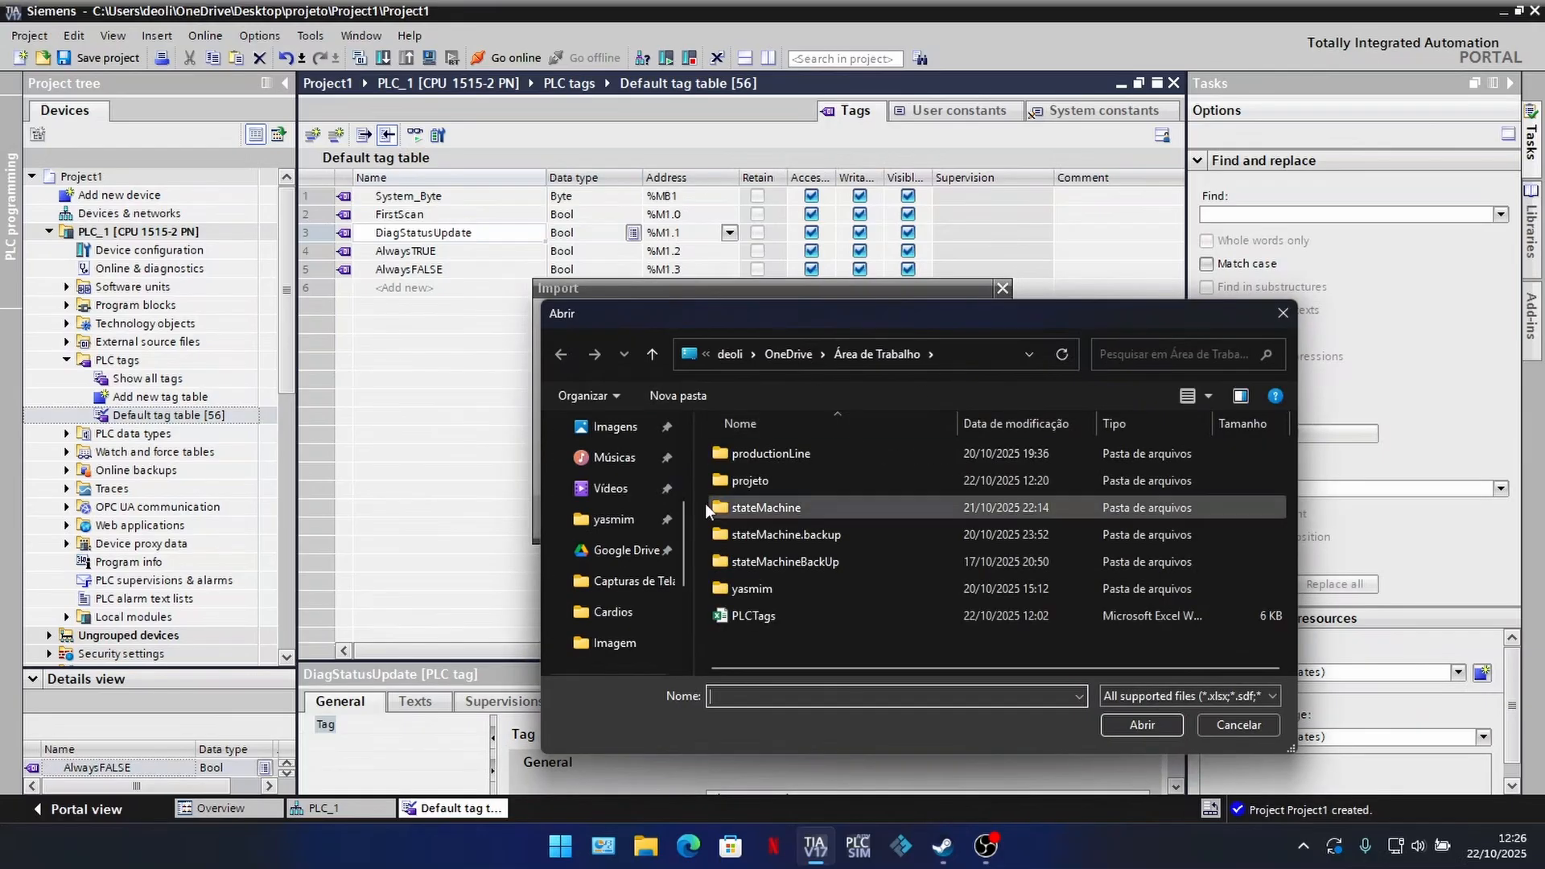
{"action": "left_click", "coordinate": [743, 615]}
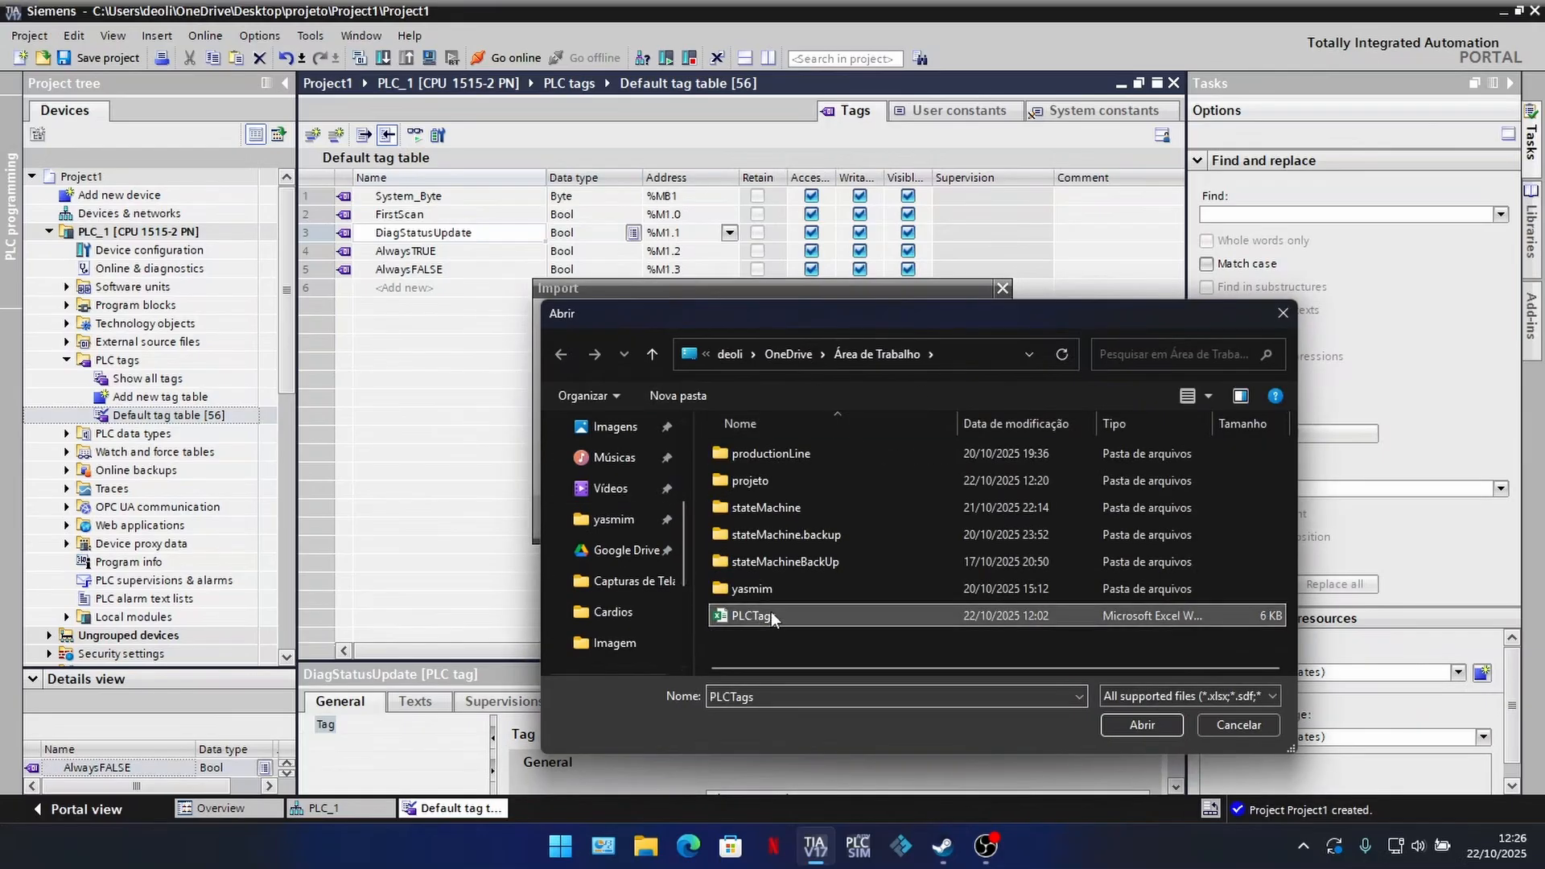
{"action": "left_click", "coordinate": [1135, 723]}
{"action": "left_click", "coordinate": [555, 463]}
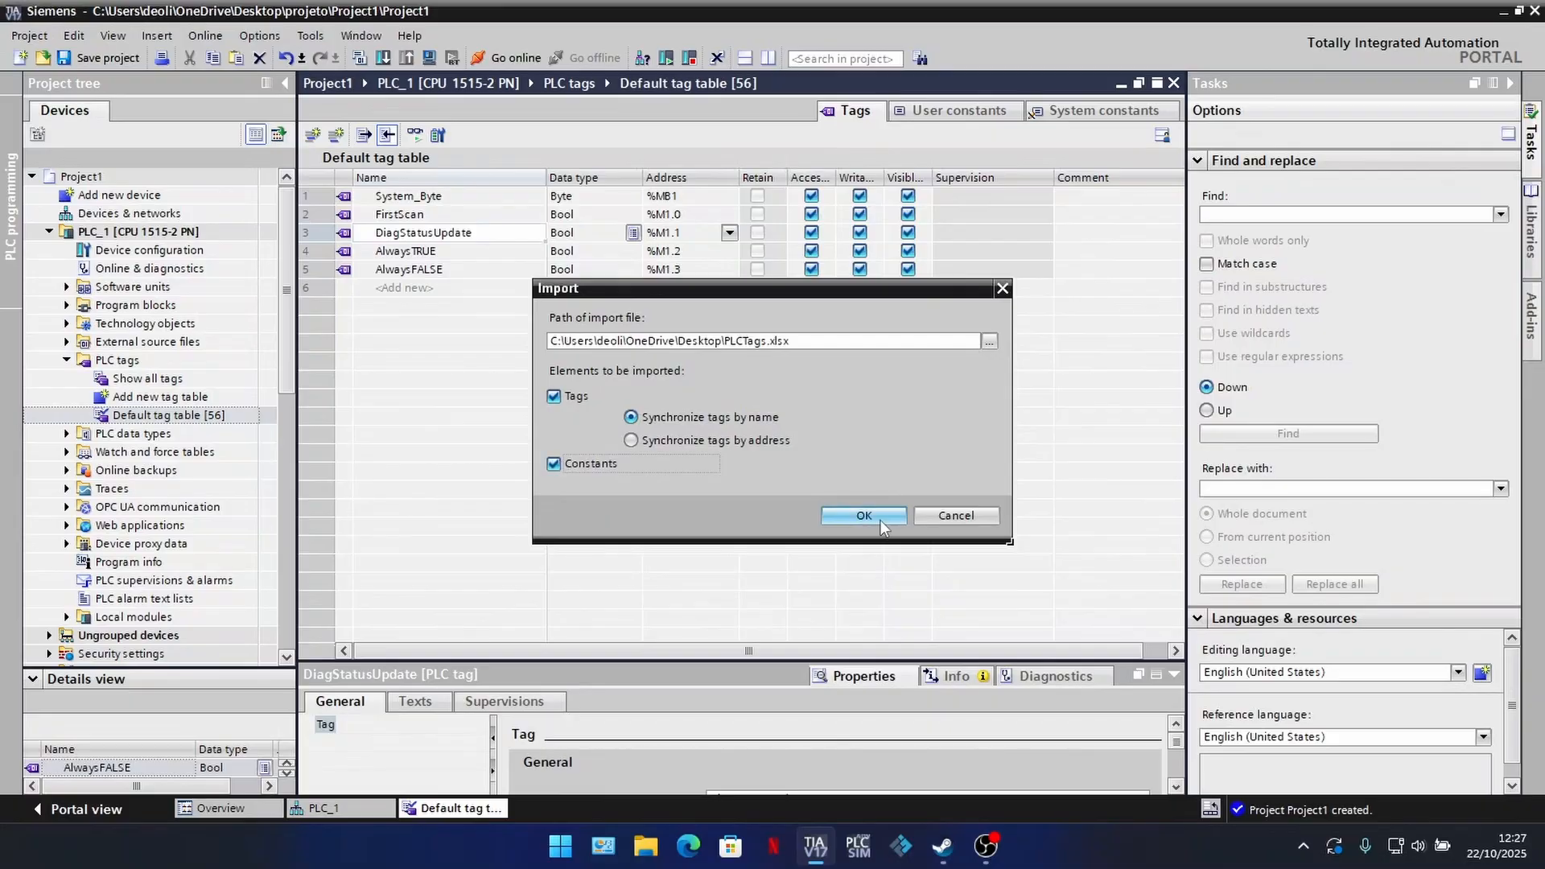
{"action": "left_click", "coordinate": [865, 516]}
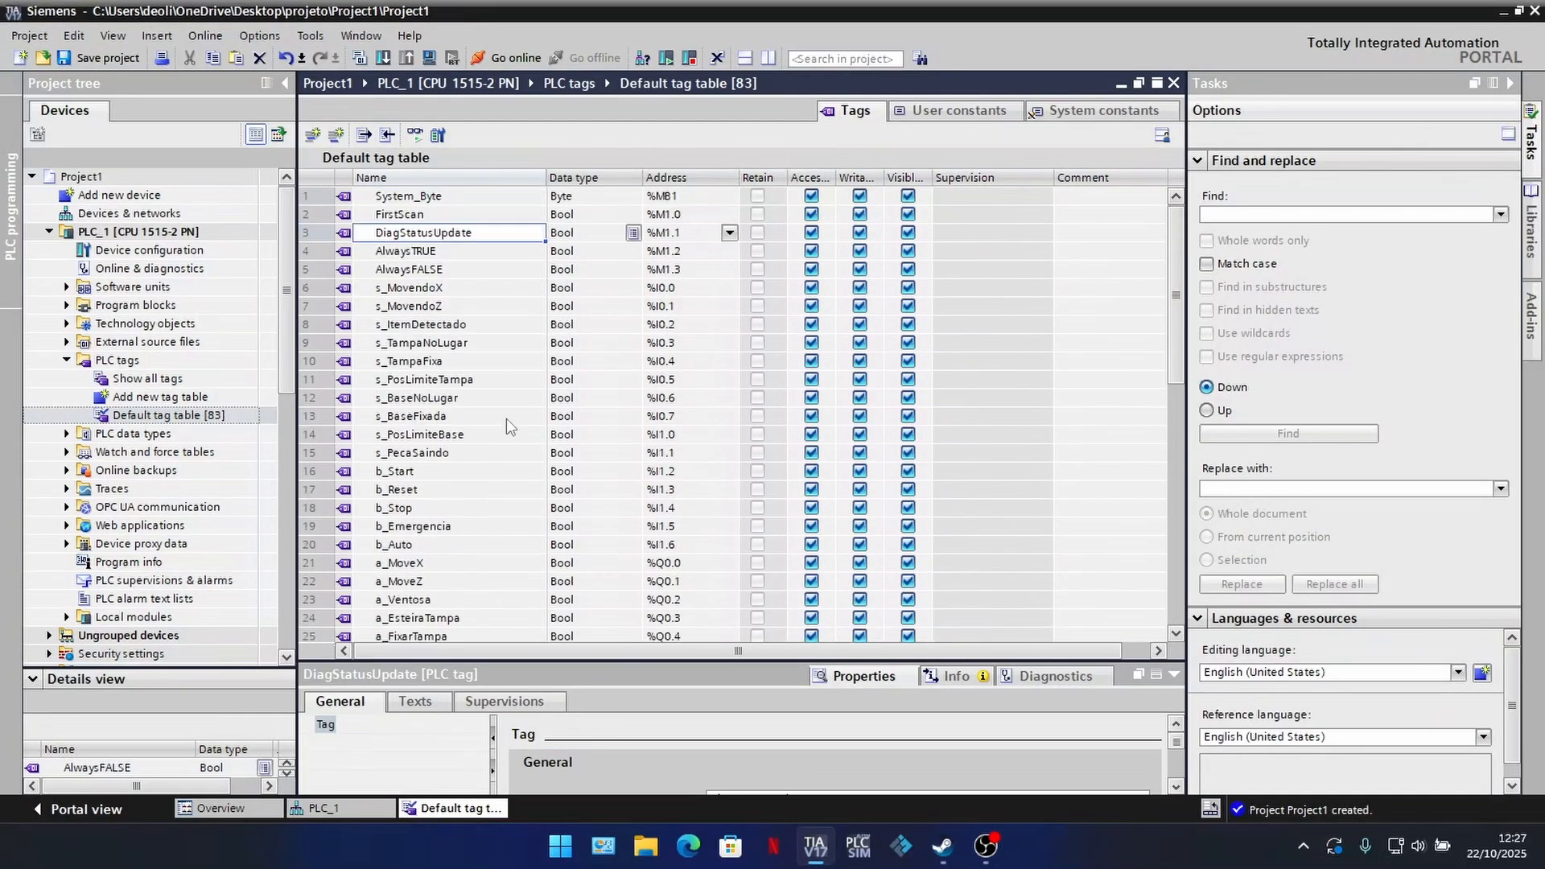
{"action": "scroll", "coordinate": [505, 418], "scroll_direction": "down", "scroll_amount": 6}
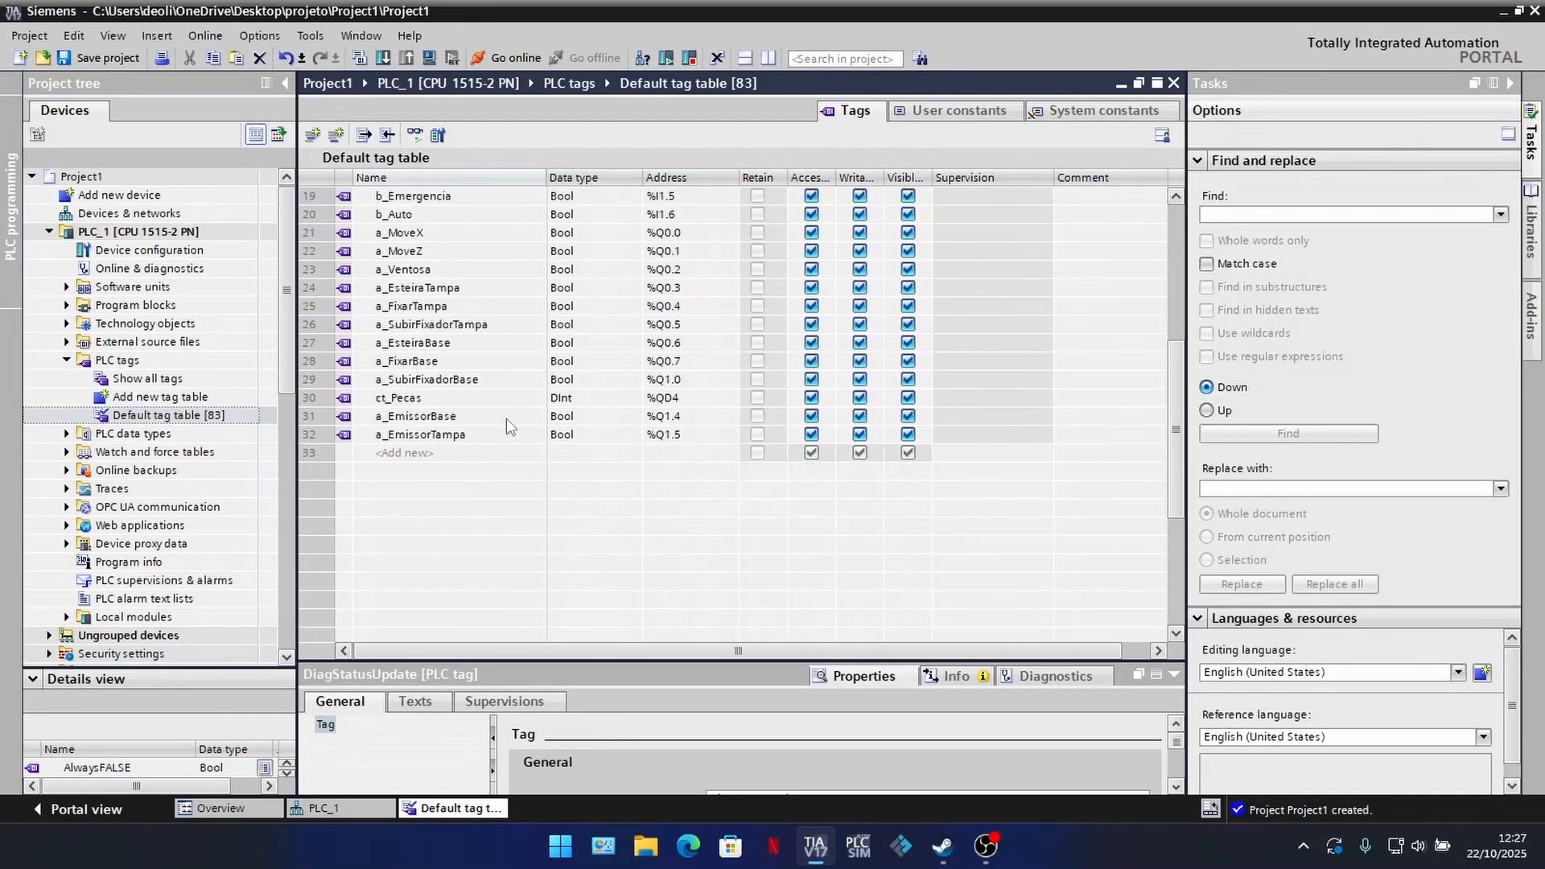
{"action": "scroll", "coordinate": [515, 449], "scroll_direction": "up", "scroll_amount": 6}
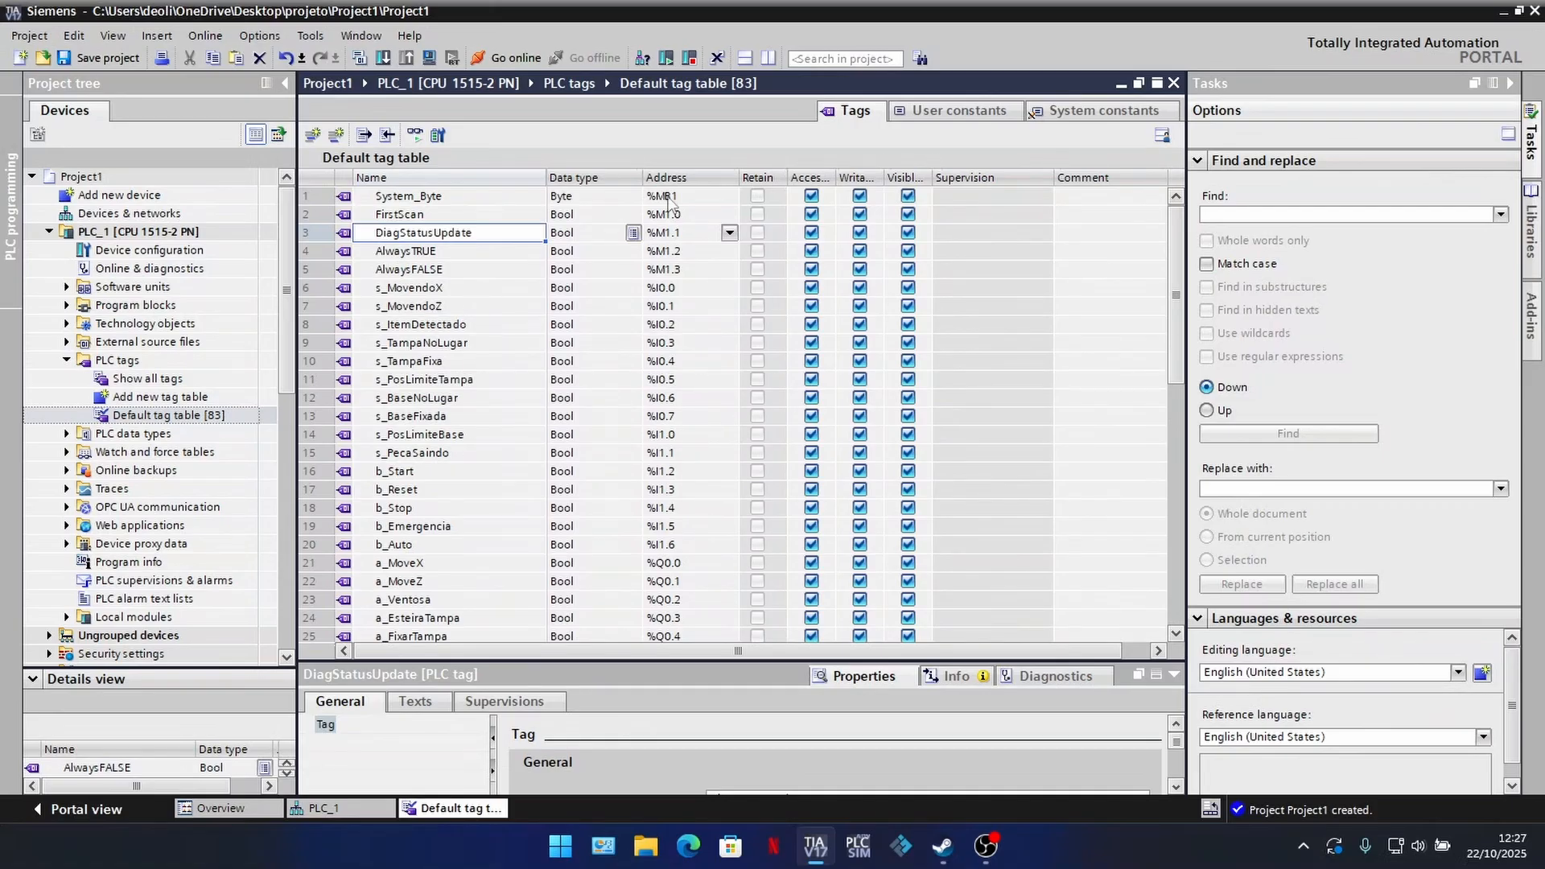
{"action": "scroll", "coordinate": [661, 338], "scroll_direction": "down", "scroll_amount": 5}
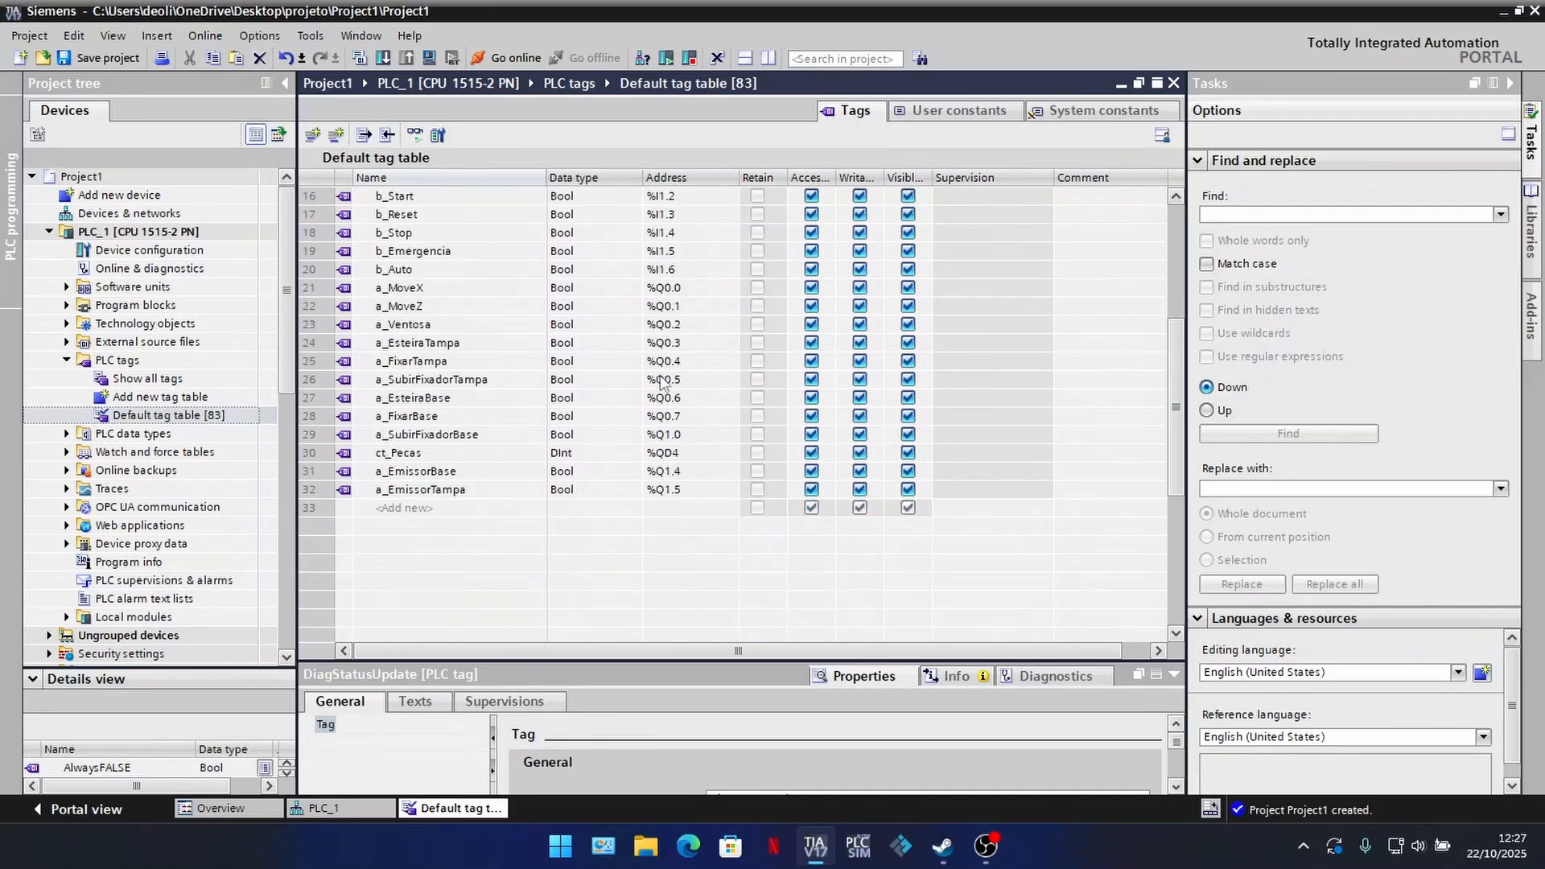
{"action": "scroll", "coordinate": [661, 382], "scroll_direction": "up", "scroll_amount": 5}
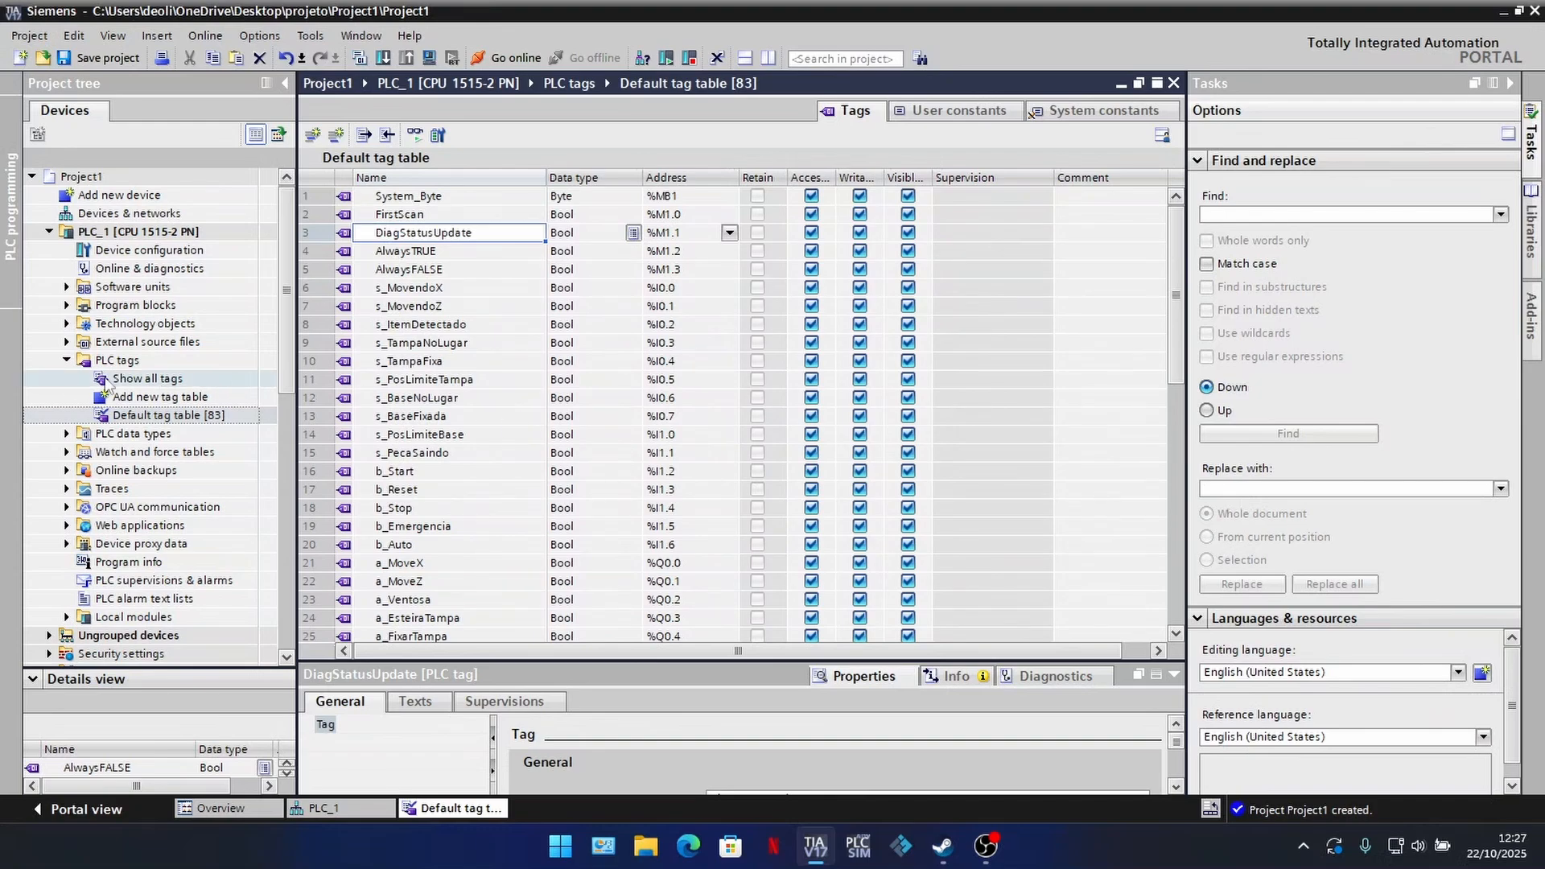
Step: Expand PLC_1's program blocks and open the db_statemachine global library
{"action": "left_click", "coordinate": [67, 360]}
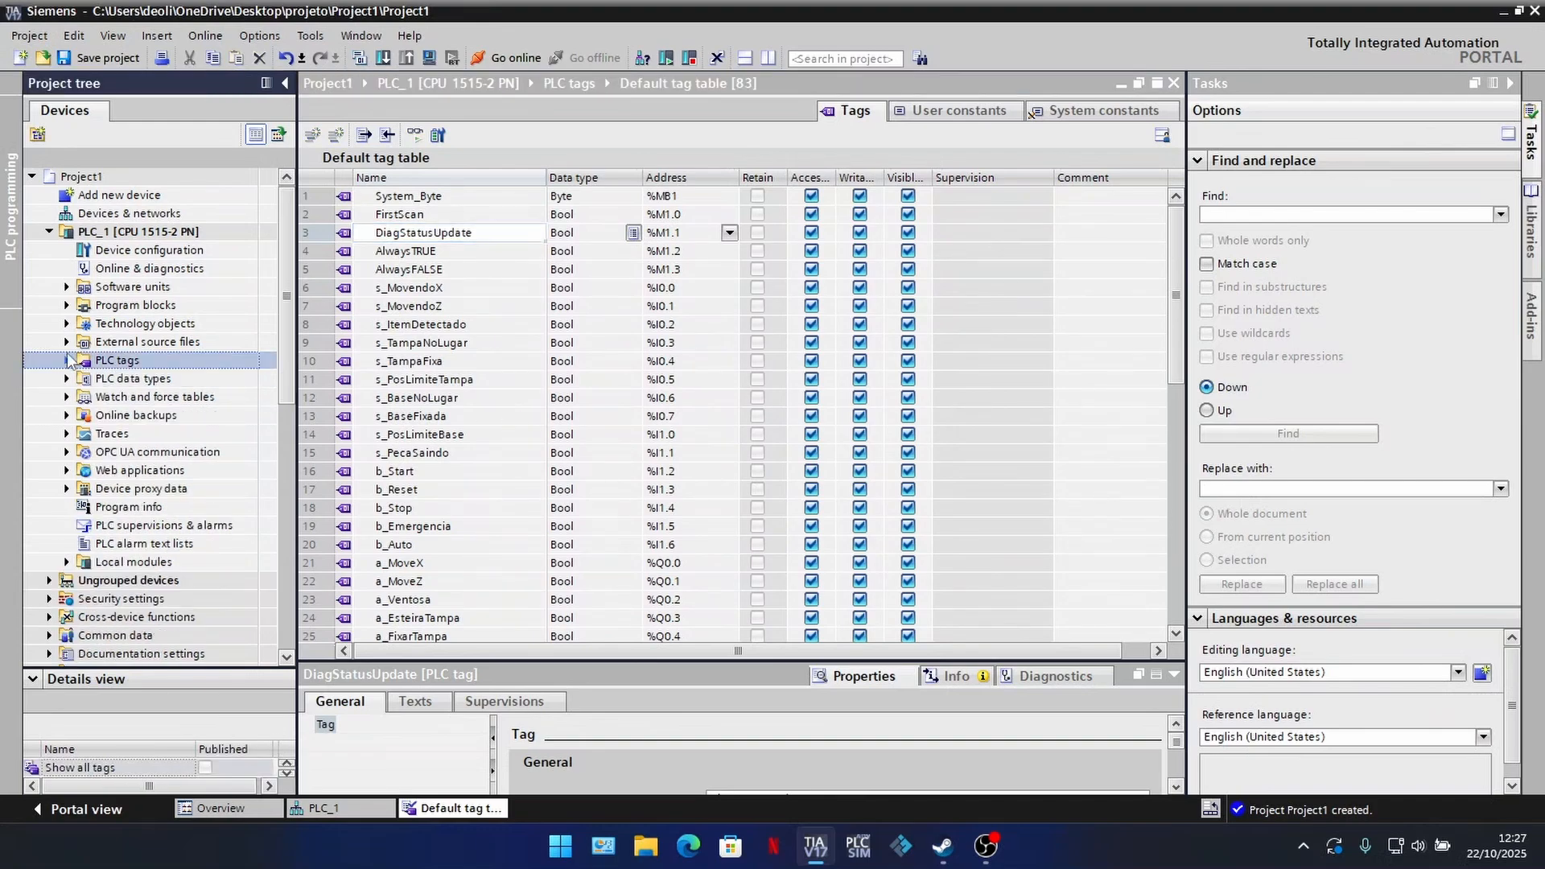
{"action": "left_click", "coordinate": [66, 306]}
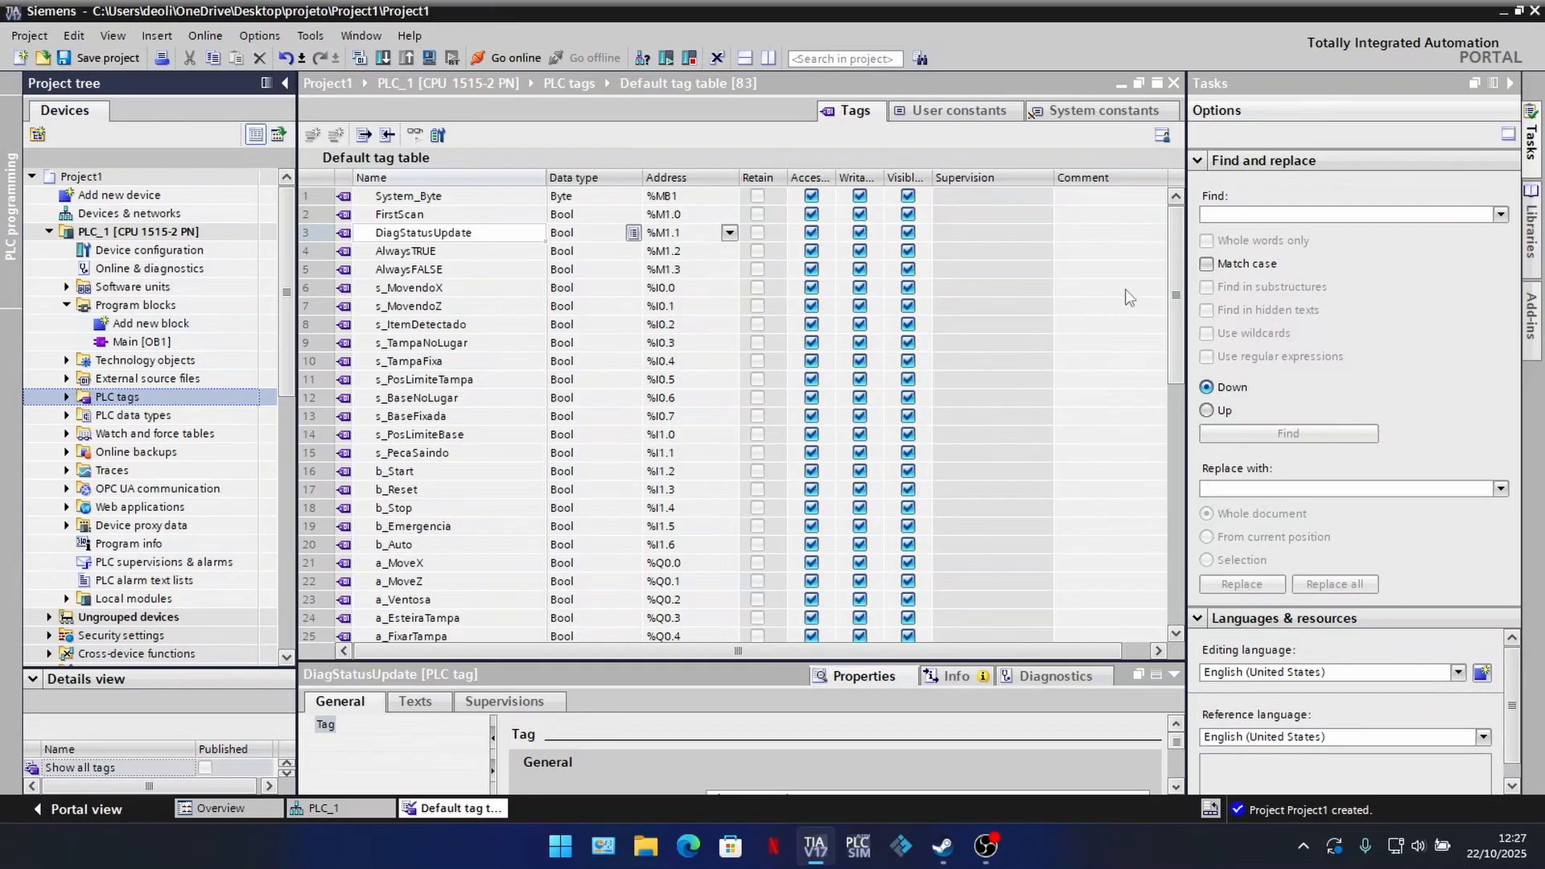
{"action": "left_click", "coordinate": [1532, 233]}
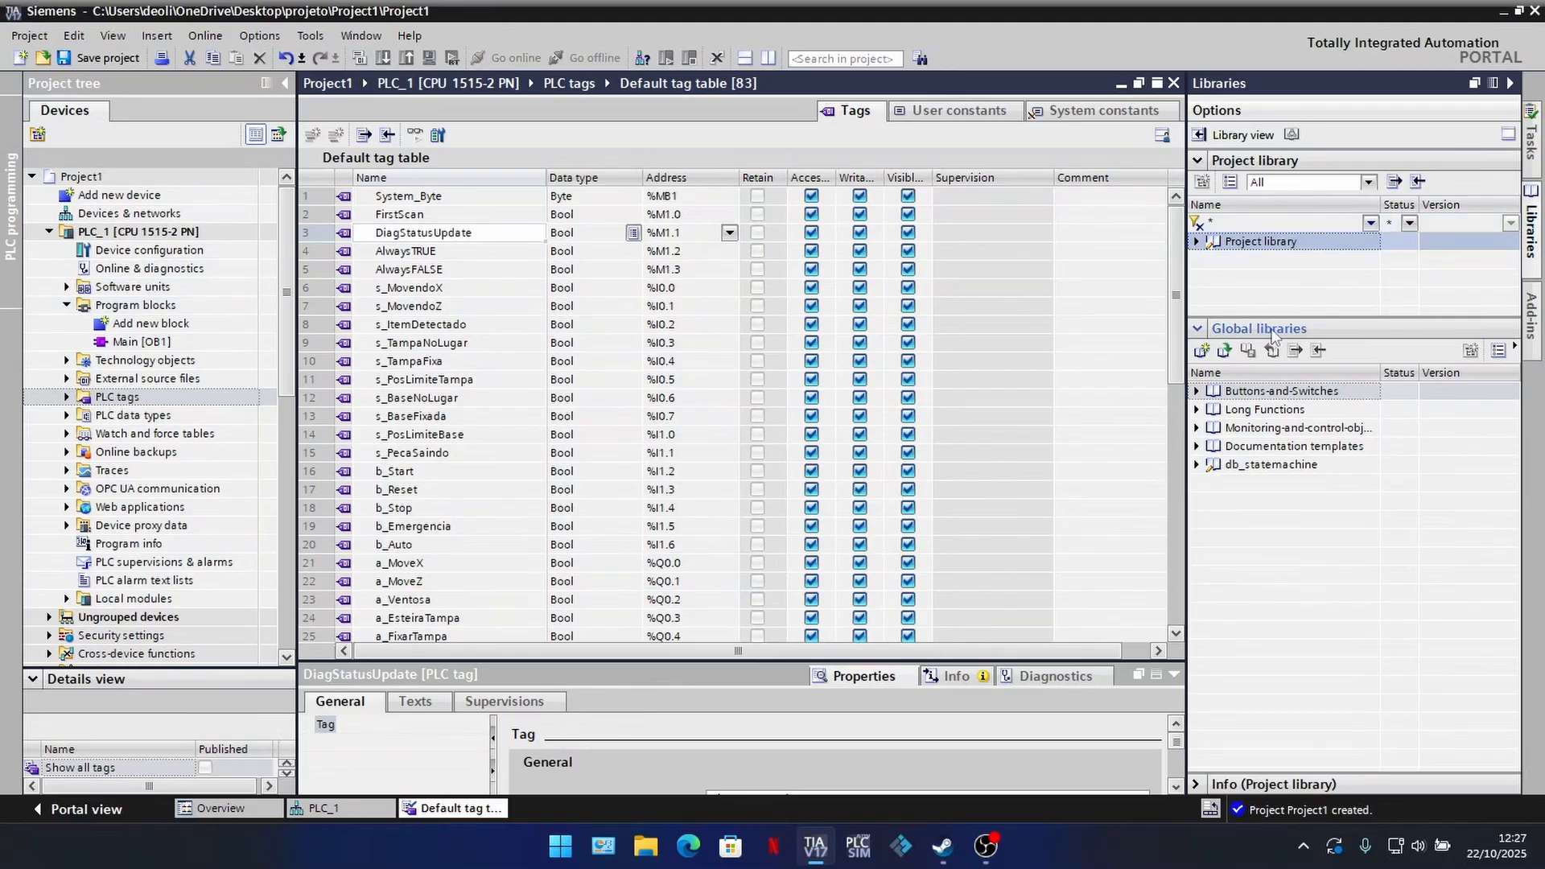
{"action": "left_click", "coordinate": [1224, 351]}
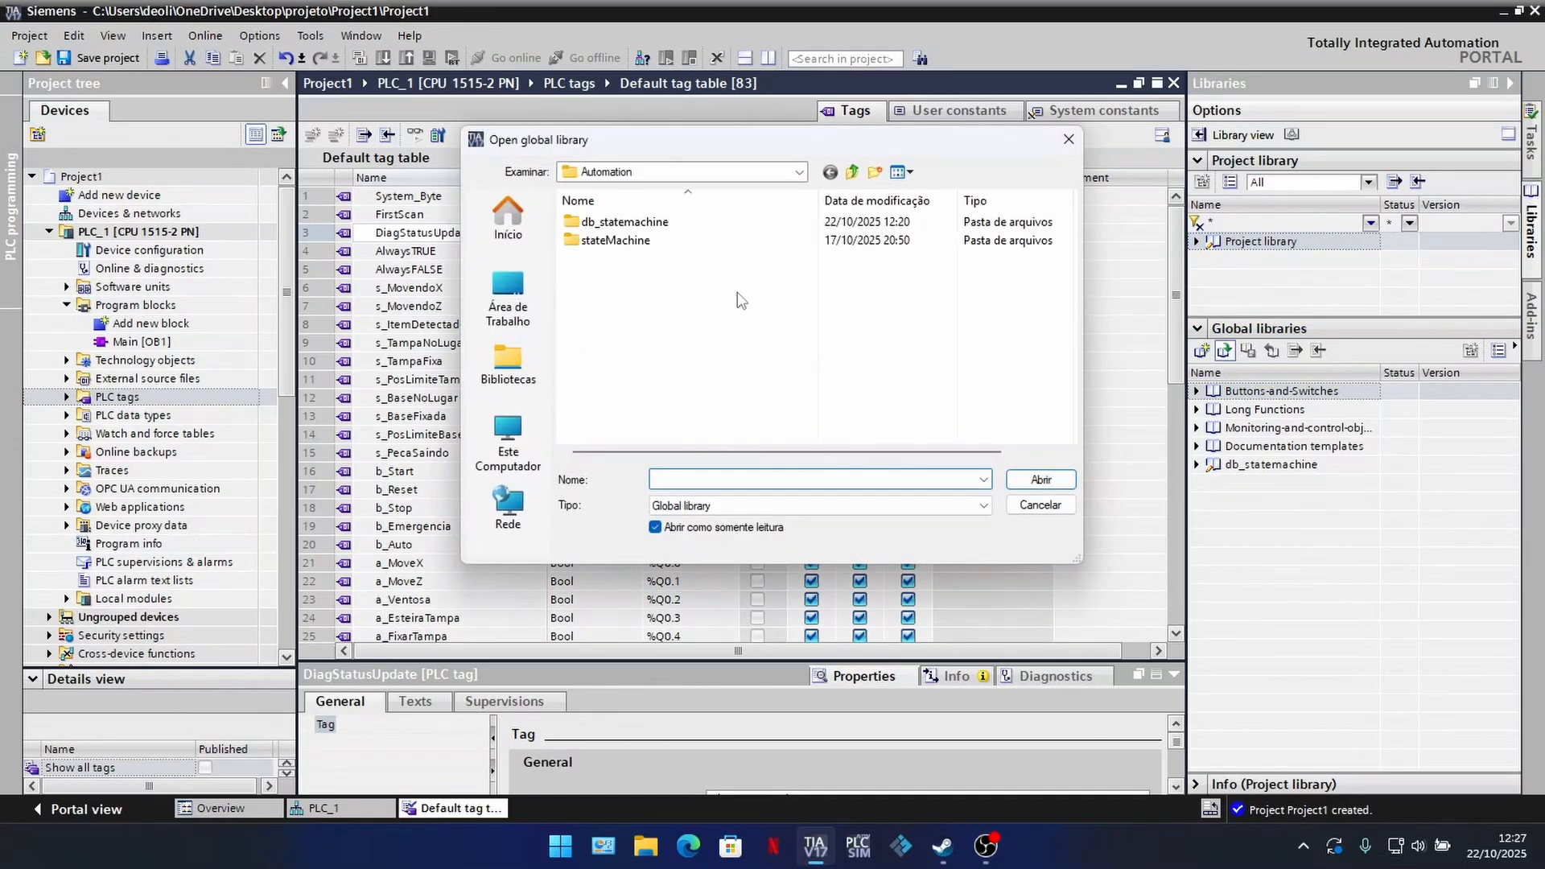
{"action": "left_click", "coordinate": [1055, 505]}
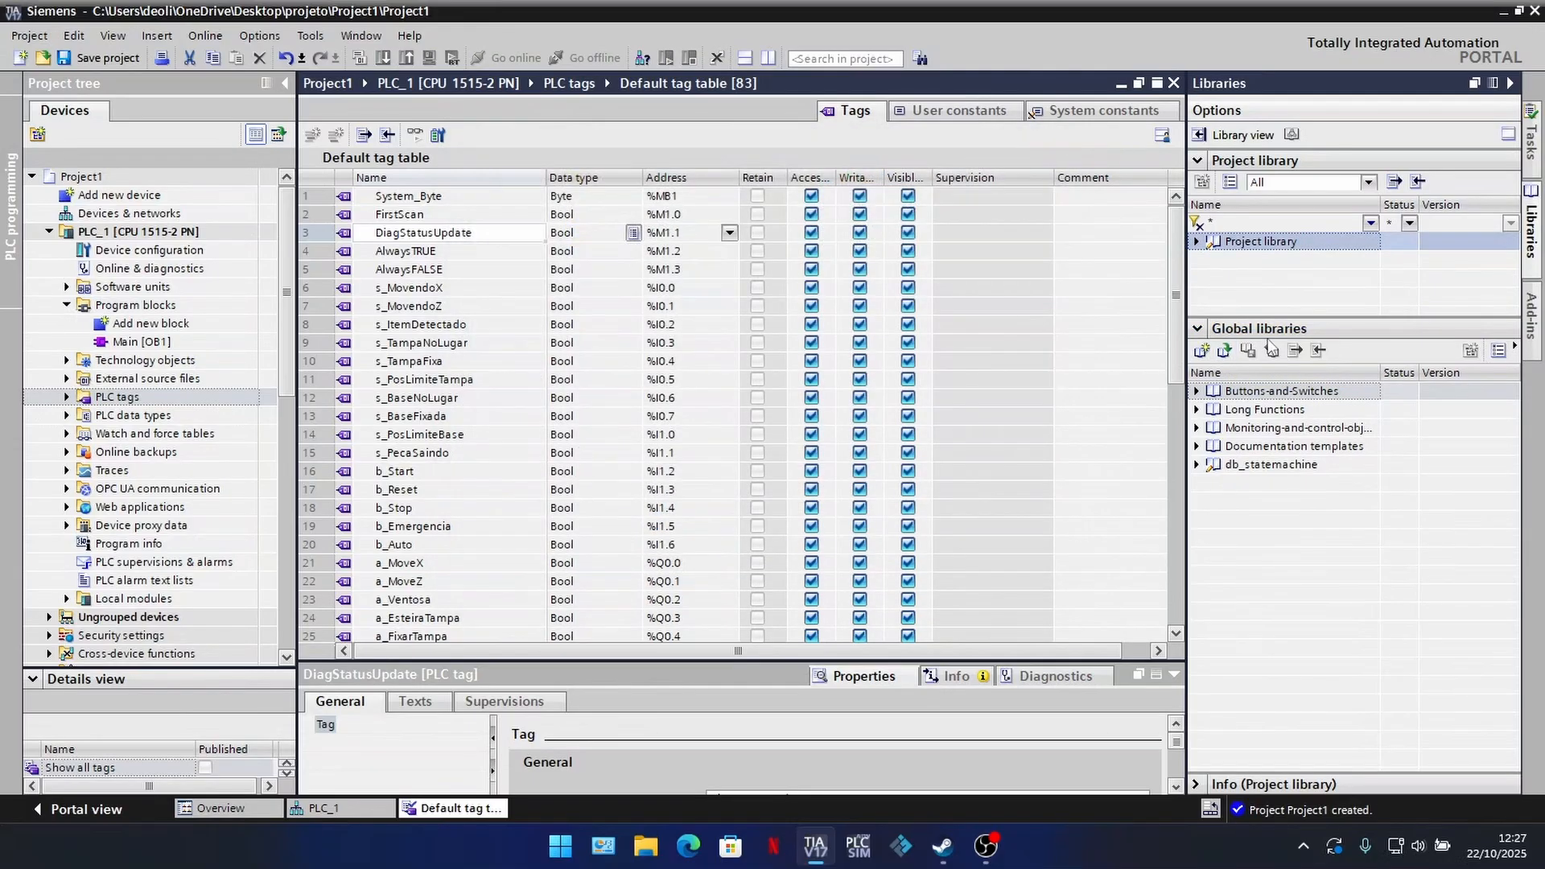
{"action": "left_click", "coordinate": [1279, 466]}
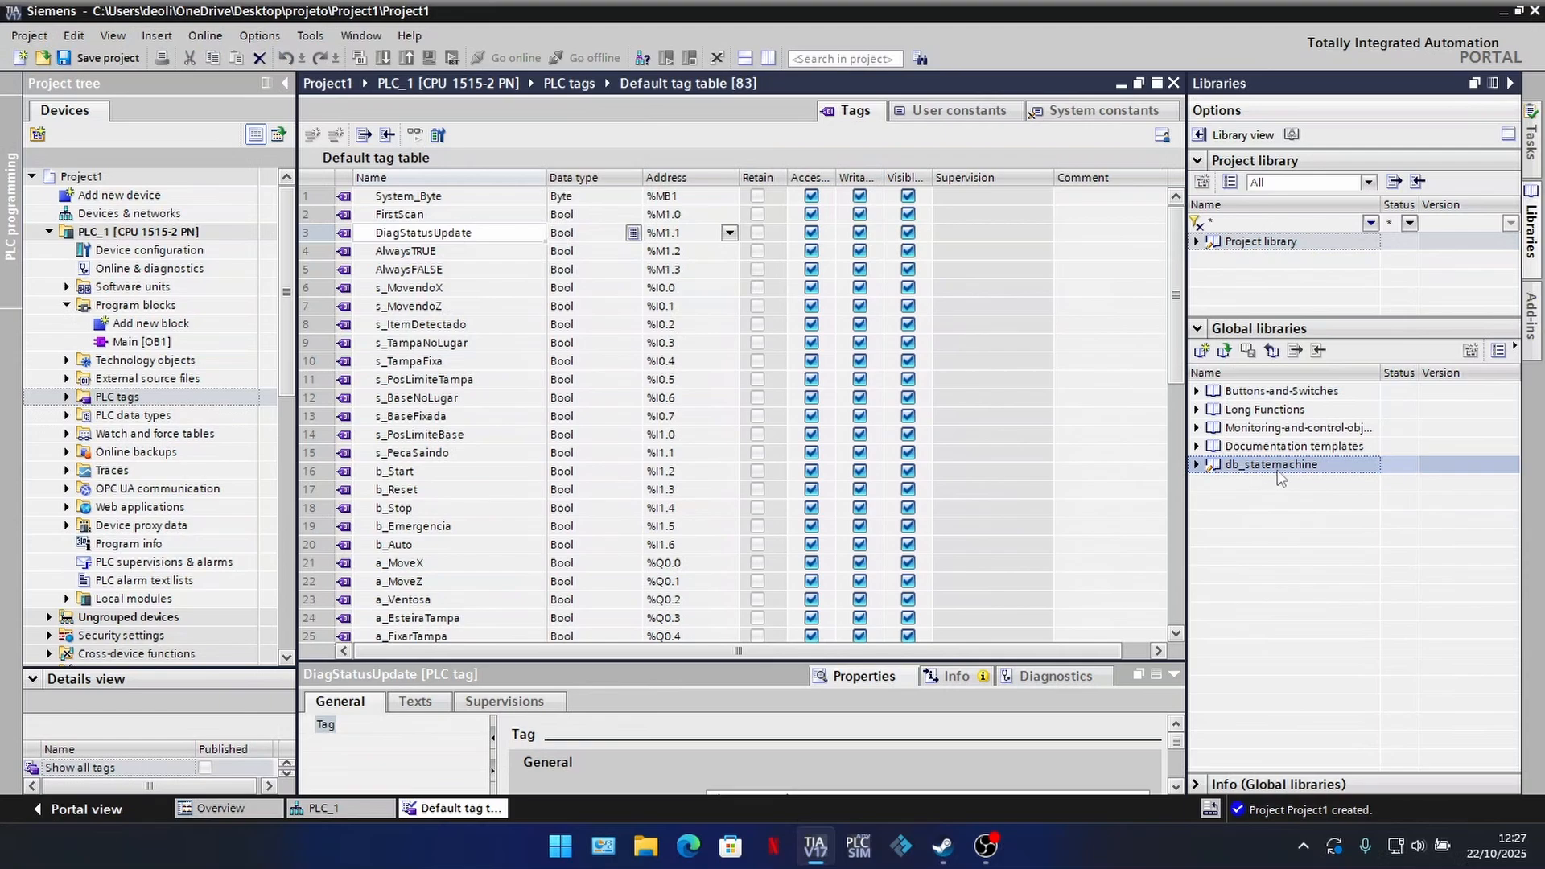
{"action": "left_click", "coordinate": [1197, 465]}
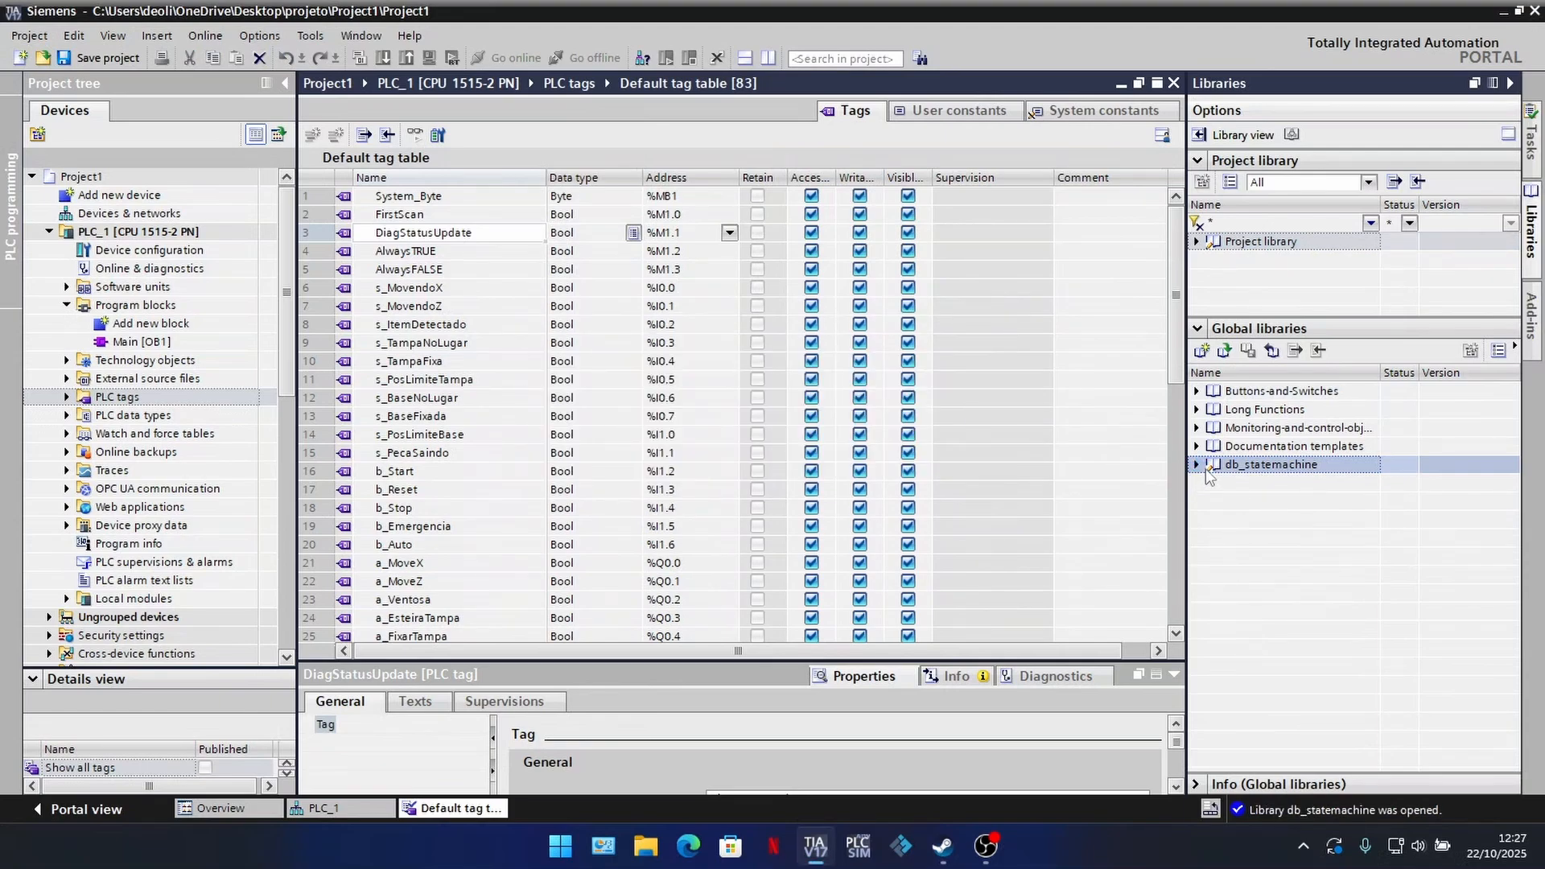
Step: Copy the DB_Global master copy from the db_statemachine library into PLC_1's program blocks and collapse the libraries pane
{"action": "left_click", "coordinate": [1214, 501]}
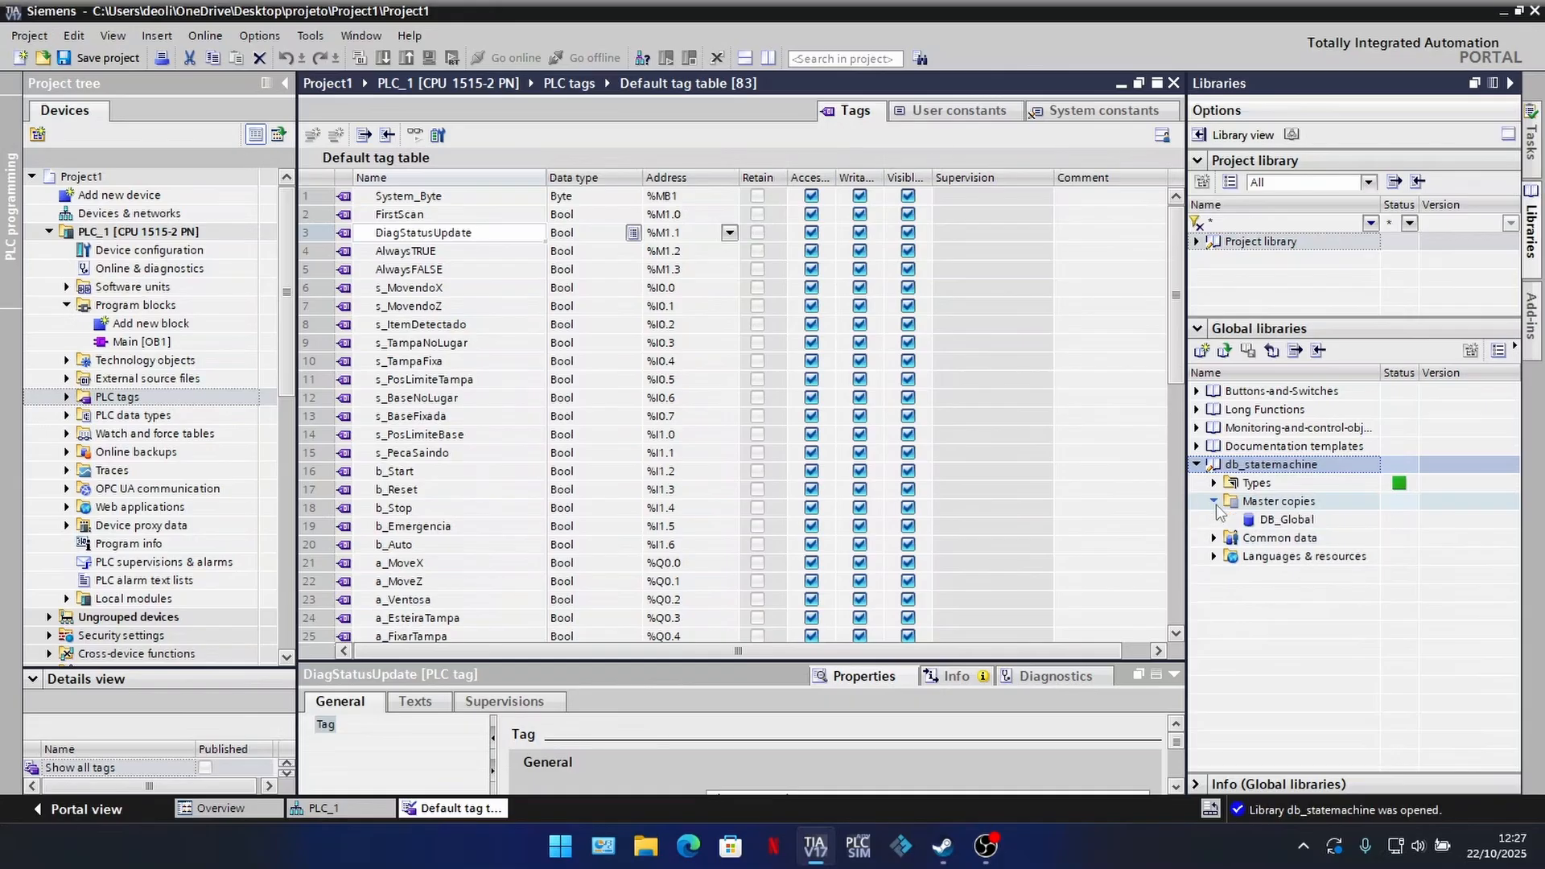
{"action": "left_click", "coordinate": [1283, 520]}
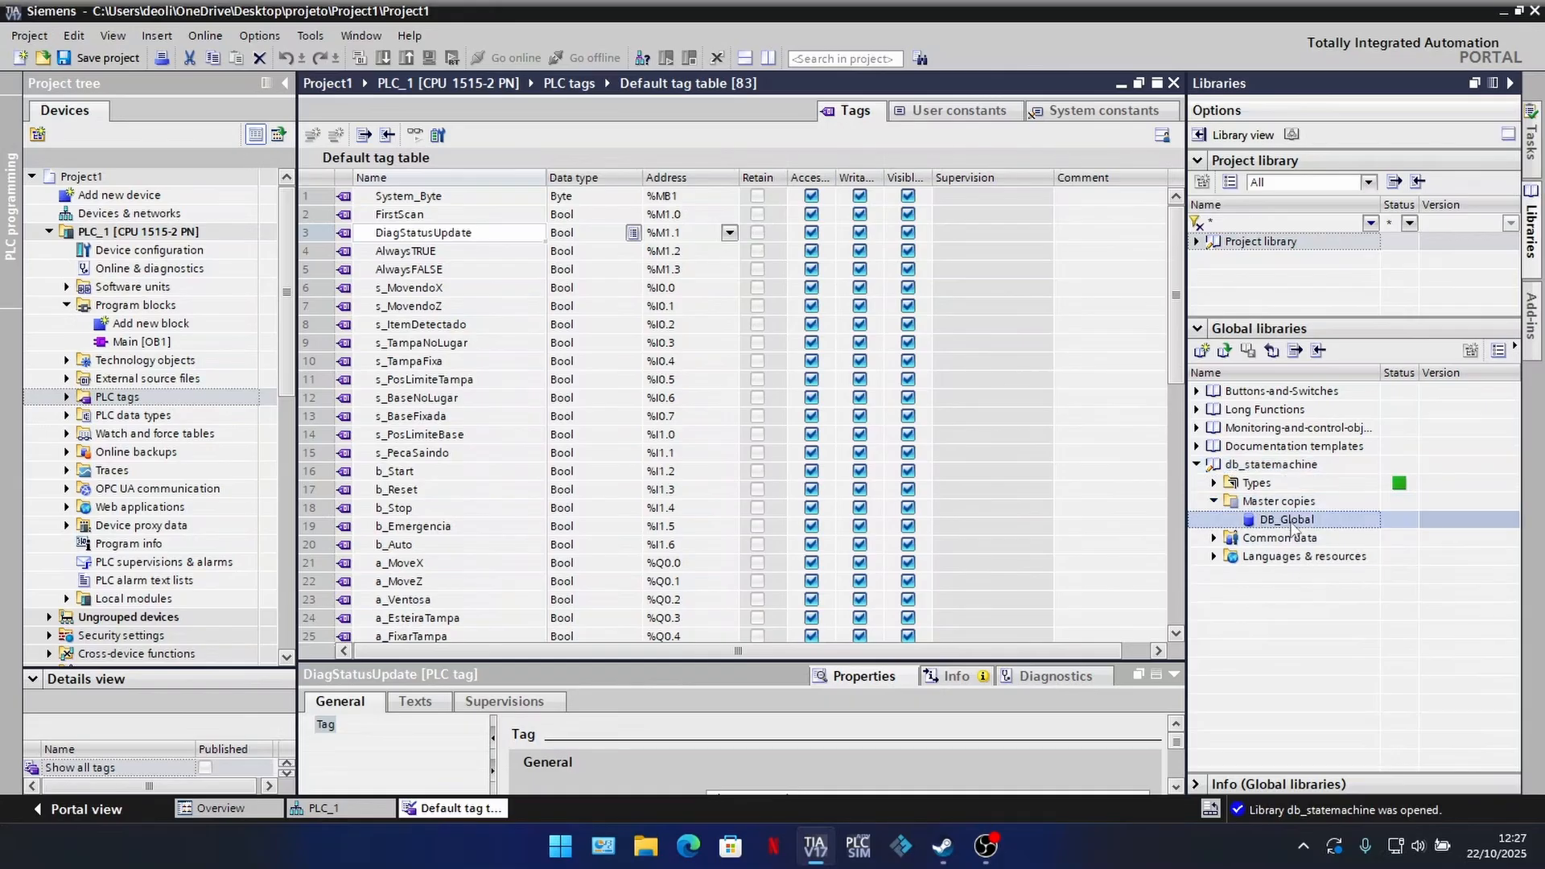
{"action": "left_click_drag", "start_coordinate": [1291, 531], "coordinate": [128, 306]}
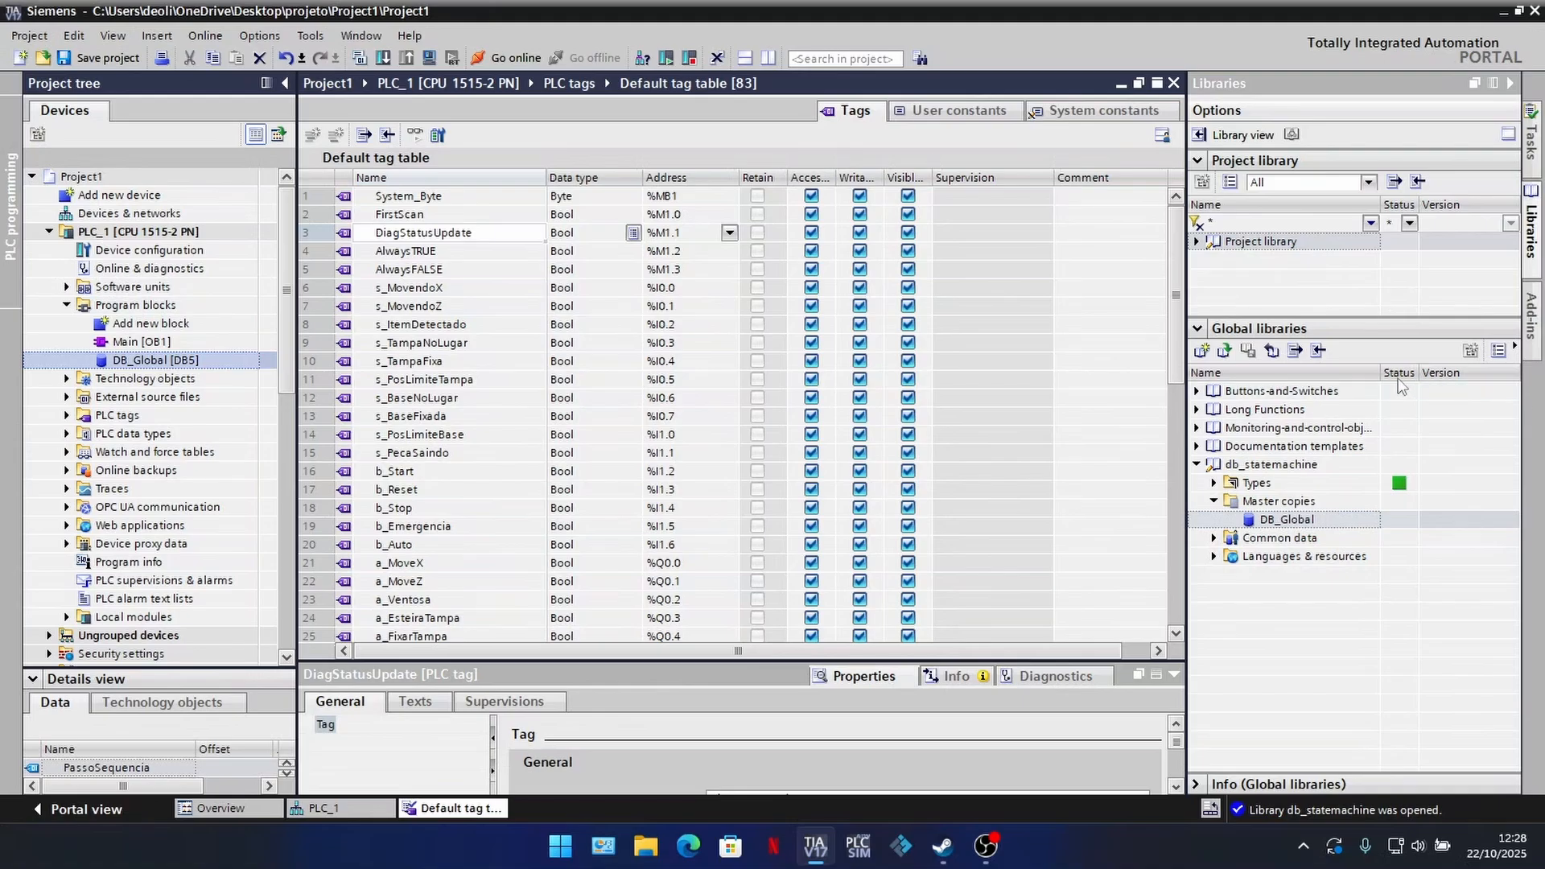
{"action": "left_click", "coordinate": [1510, 84]}
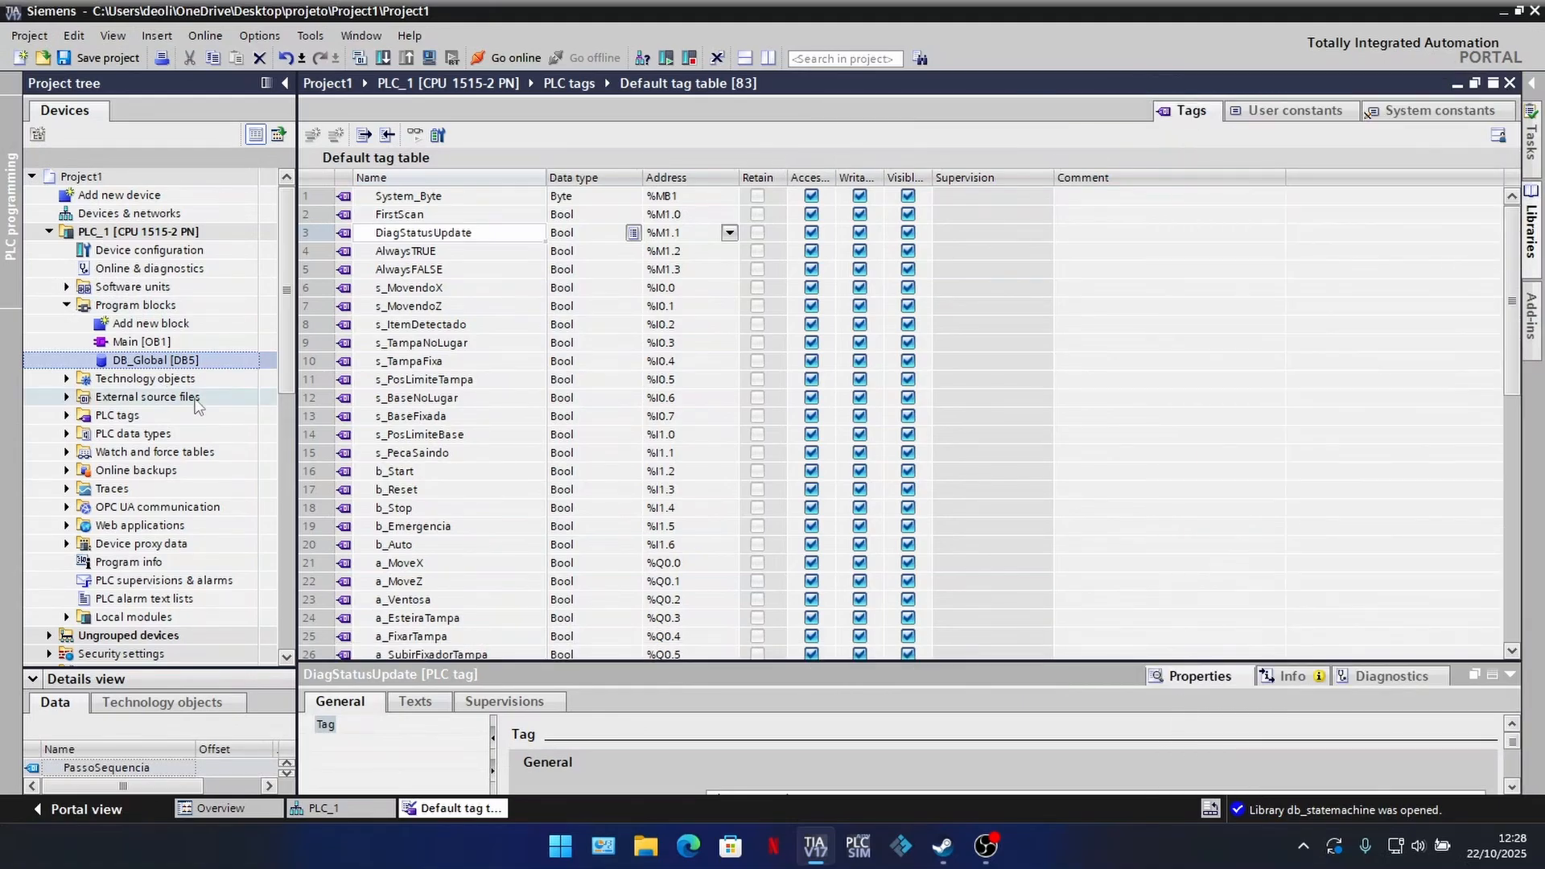
Step: Open the DB_Global data block and look over its variables, from PassoSequencia to m_ContadorAux
{"action": "double_click", "coordinate": [151, 359]}
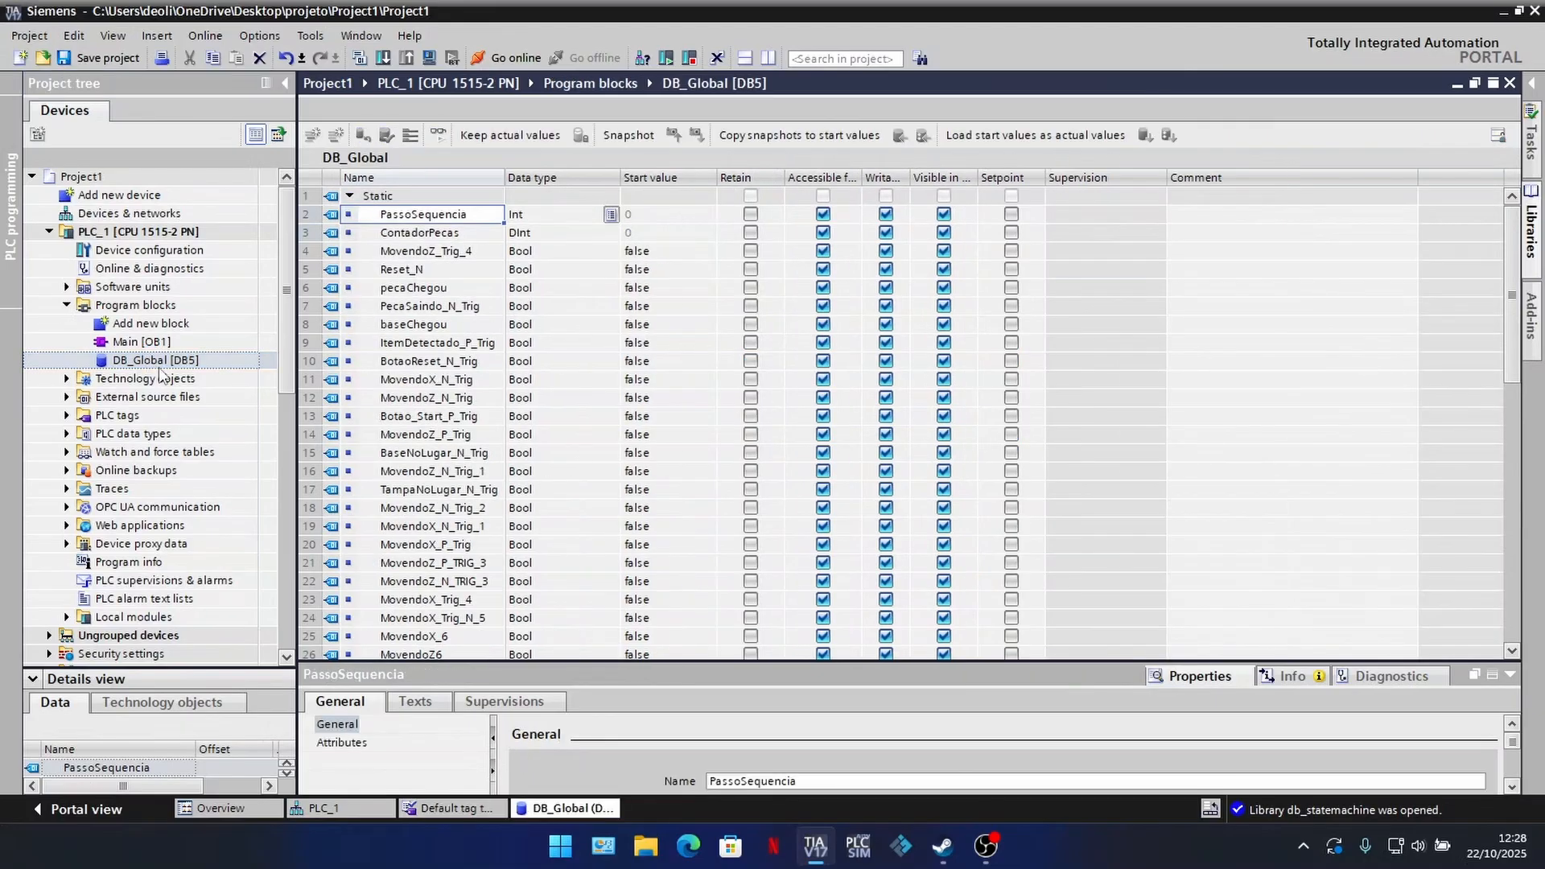
{"action": "scroll", "coordinate": [444, 237], "scroll_direction": "down", "scroll_amount": 5}
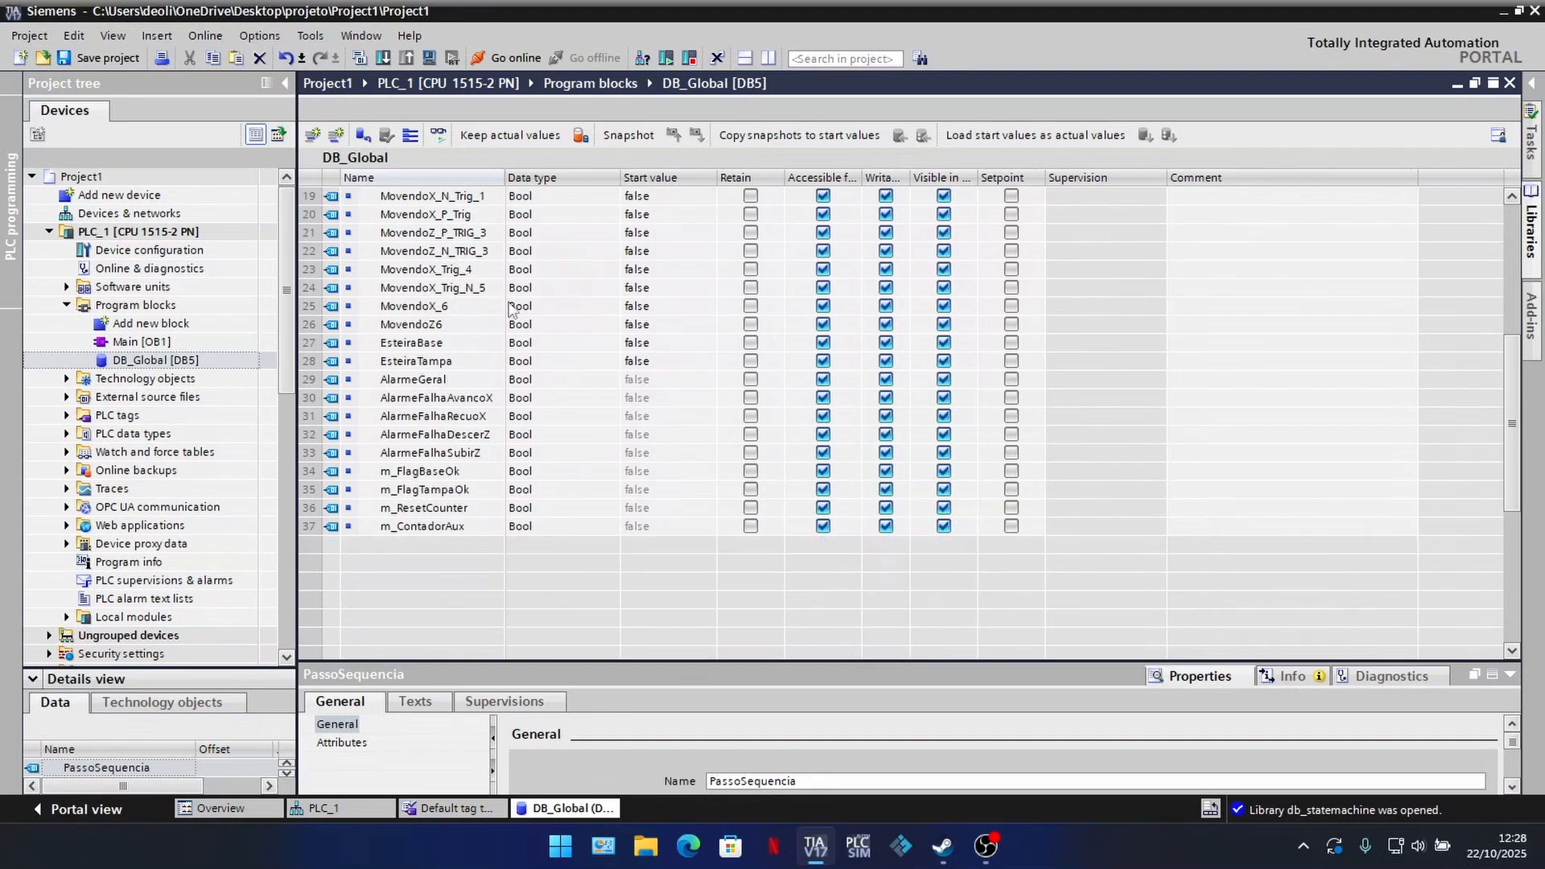
{"action": "scroll", "coordinate": [509, 310], "scroll_direction": "up", "scroll_amount": 5}
{"action": "scroll", "coordinate": [509, 310], "scroll_direction": "down", "scroll_amount": 4}
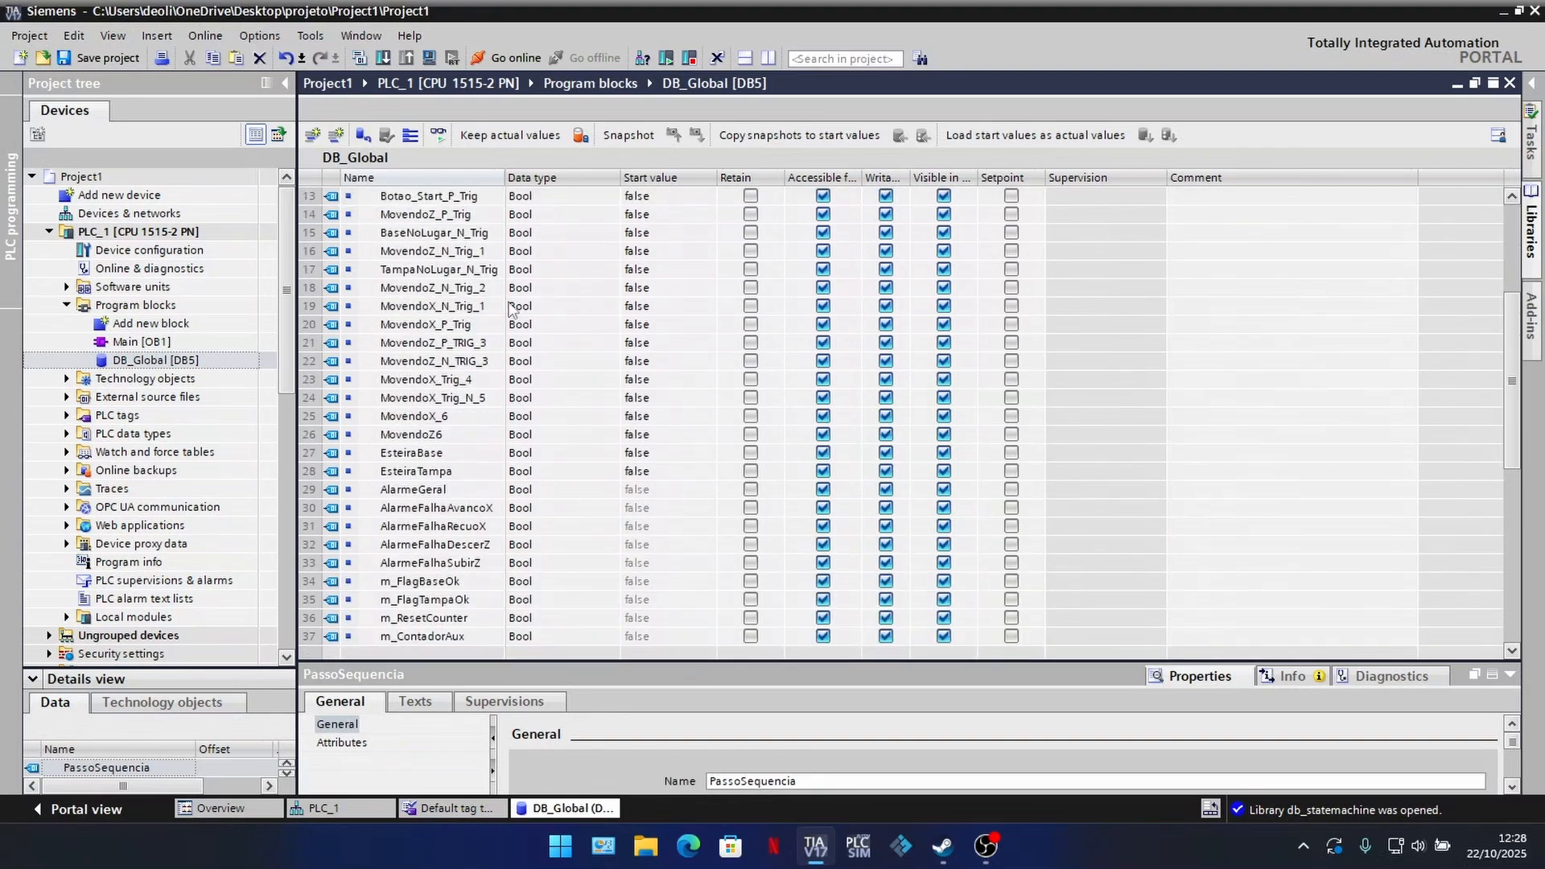
{"action": "scroll", "coordinate": [510, 310], "scroll_direction": "up", "scroll_amount": 4}
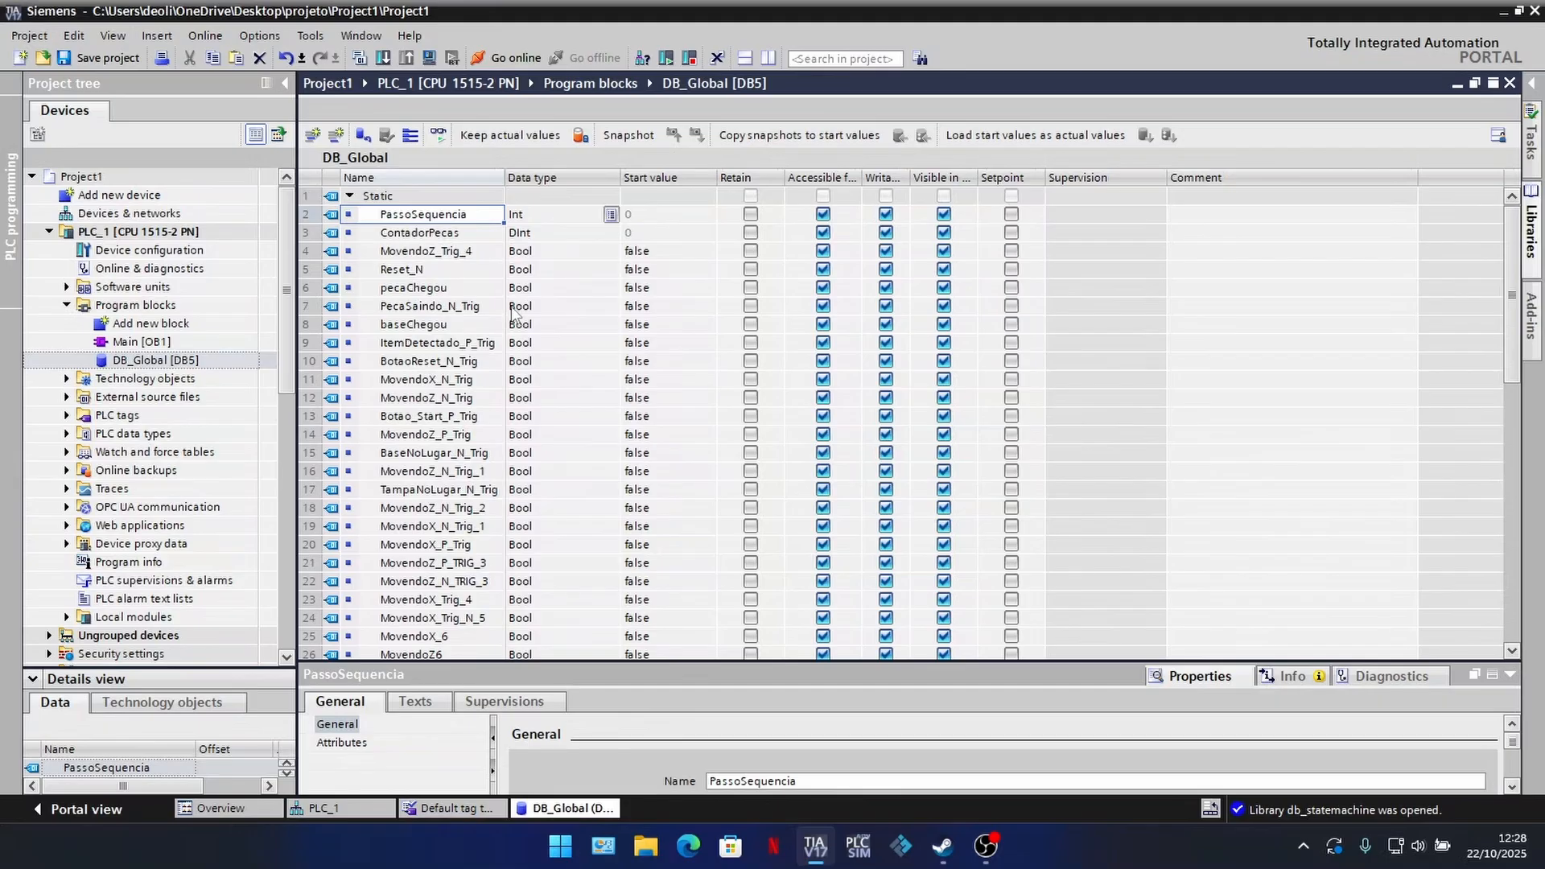
{"action": "left_click", "coordinate": [67, 305]}
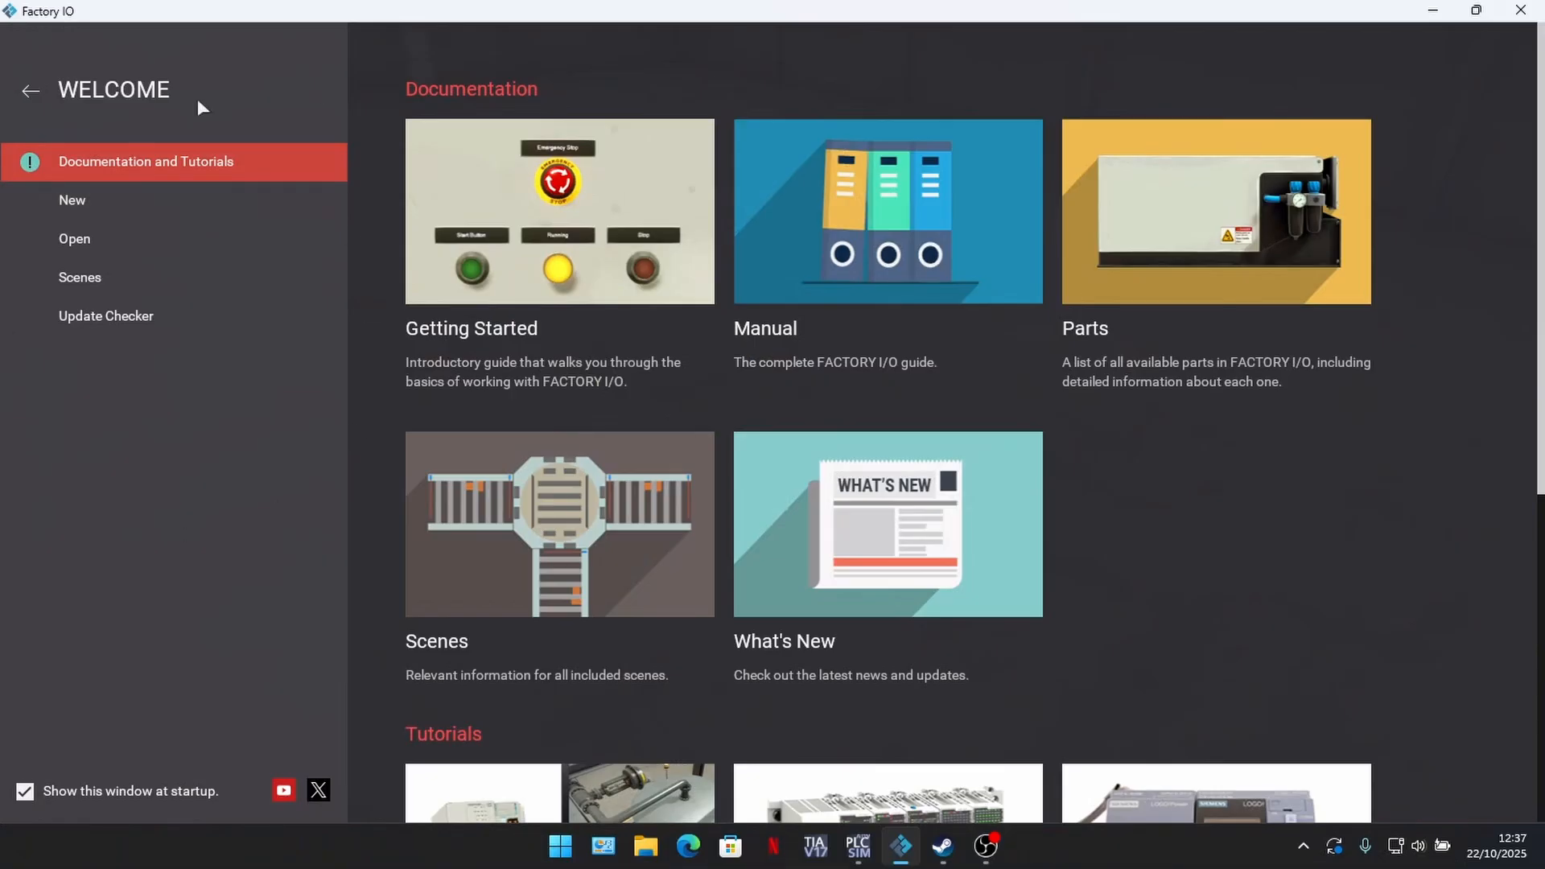
Step: In Factory IO, open the Assembler scene from the included example scenes
{"action": "left_click", "coordinate": [52, 232]}
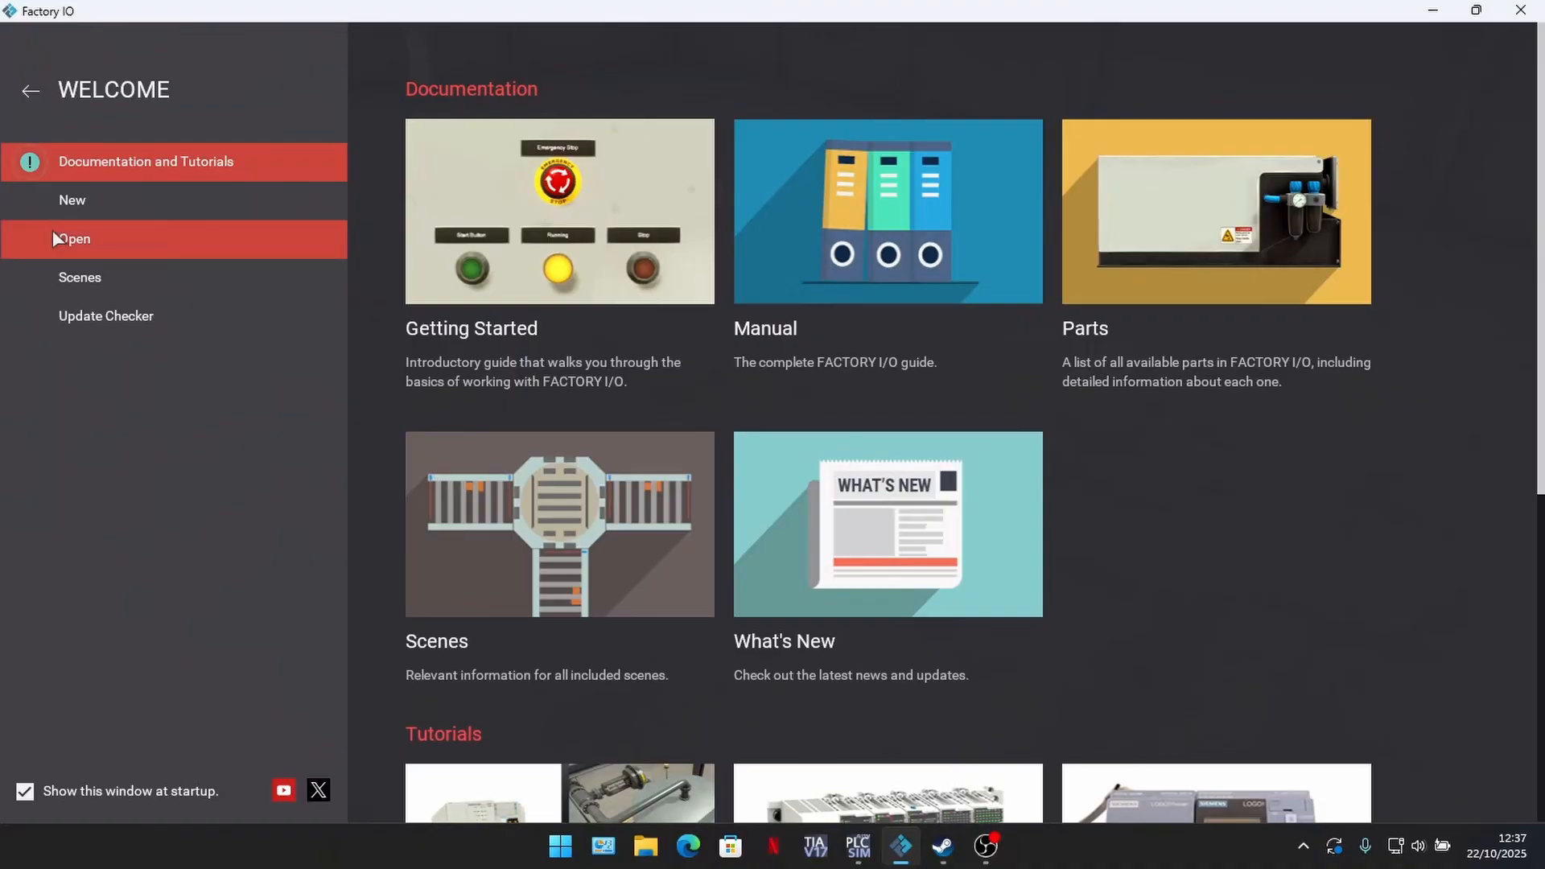
{"action": "left_click", "coordinate": [100, 208]}
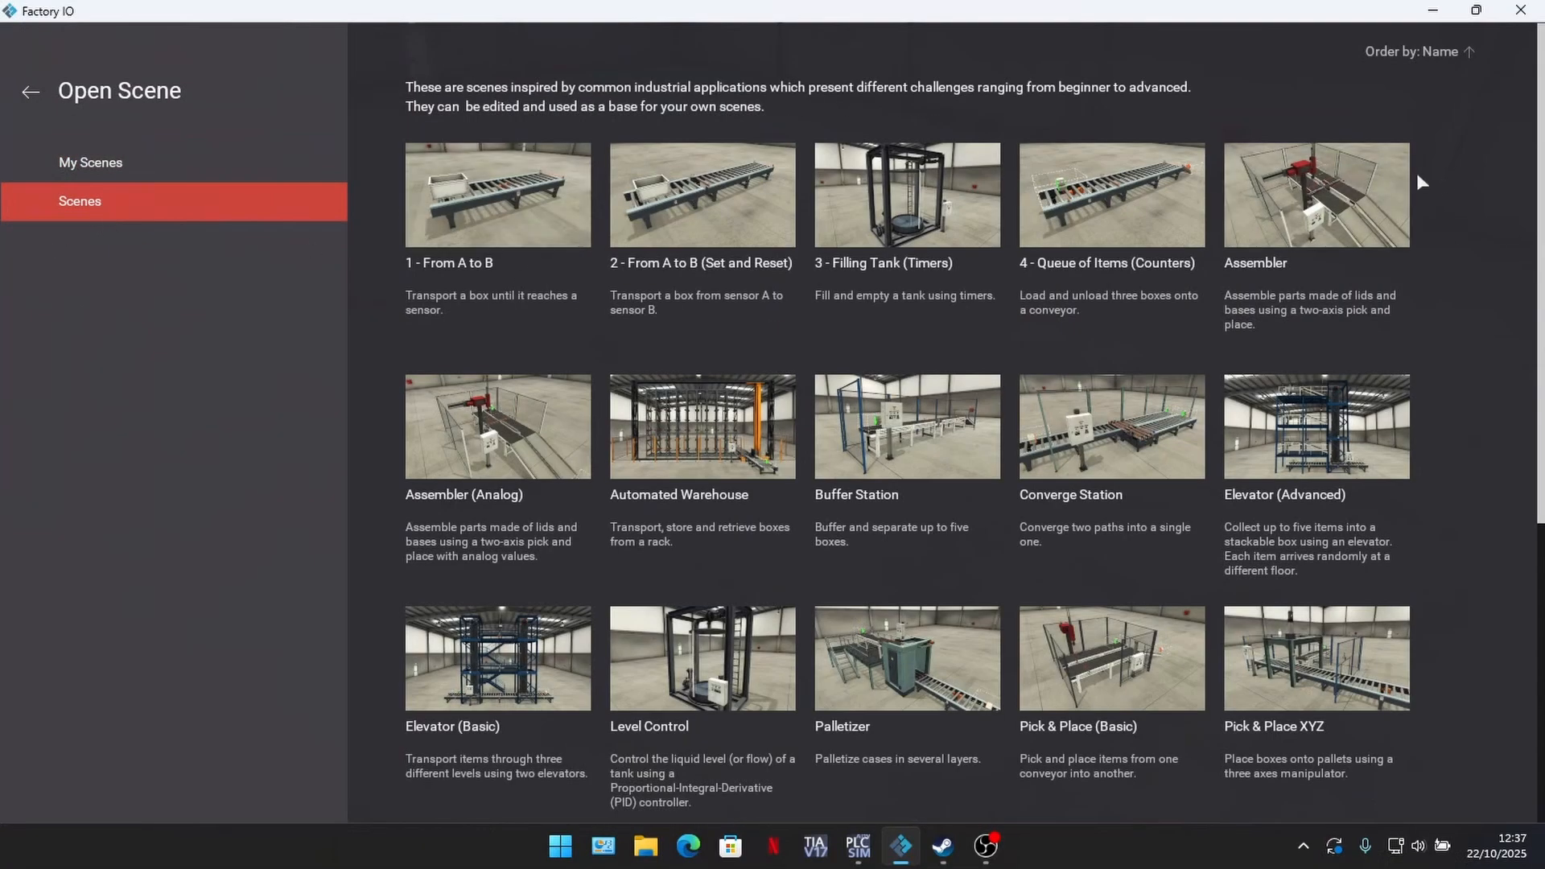
{"action": "left_click", "coordinate": [1358, 179]}
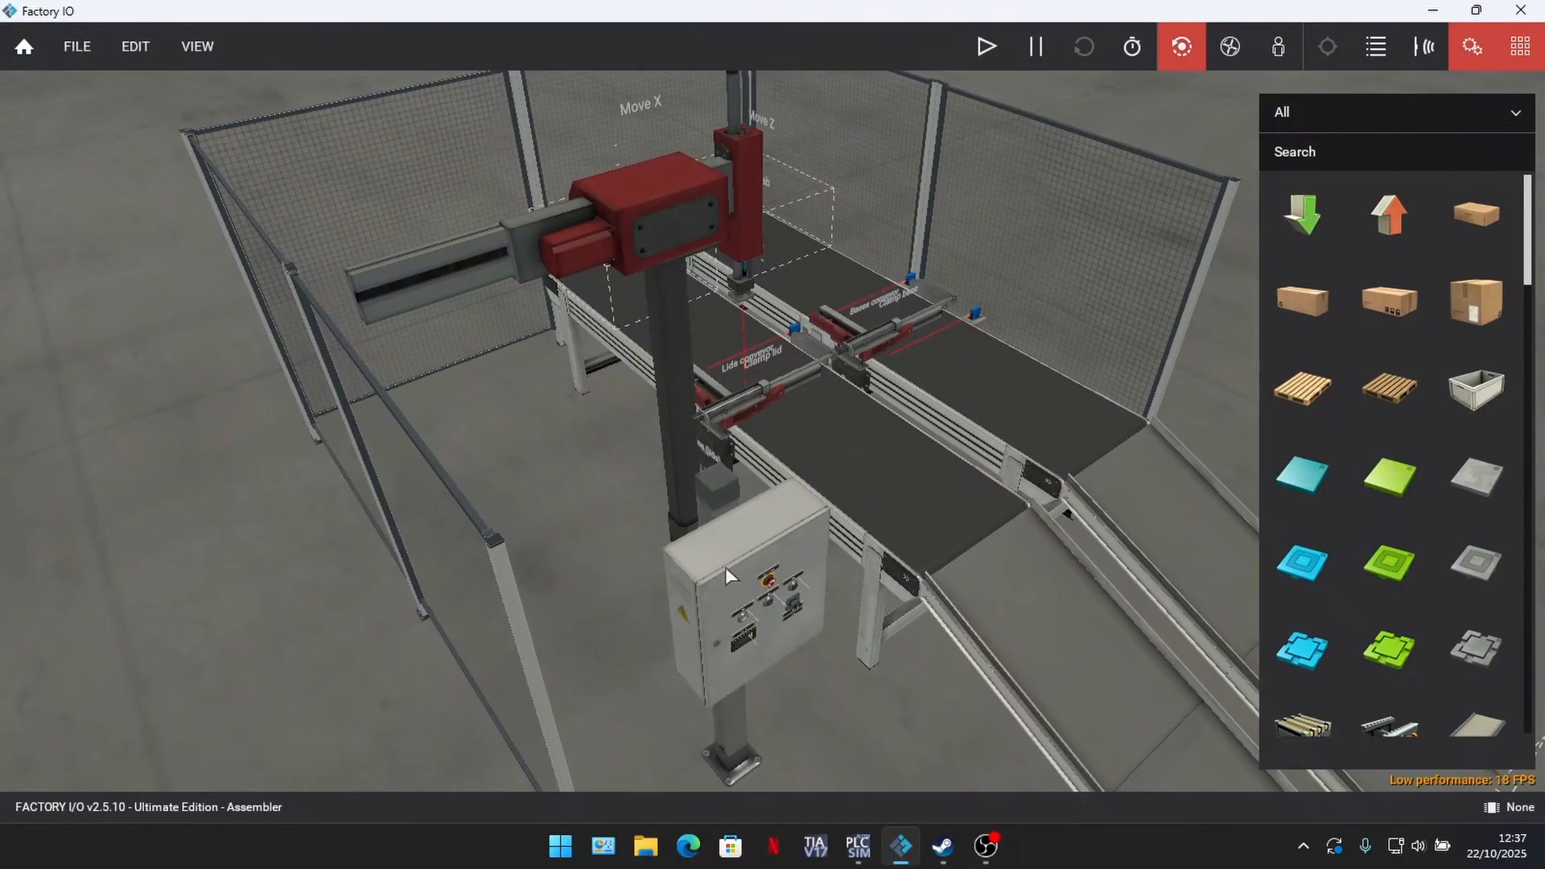
{"action": "left_click_drag", "start_coordinate": [869, 520], "coordinate": [856, 643]}
Step: Set the Assembler scene's driver to Siemens S7-PLCSIM
{"action": "left_click", "coordinate": [84, 50]}
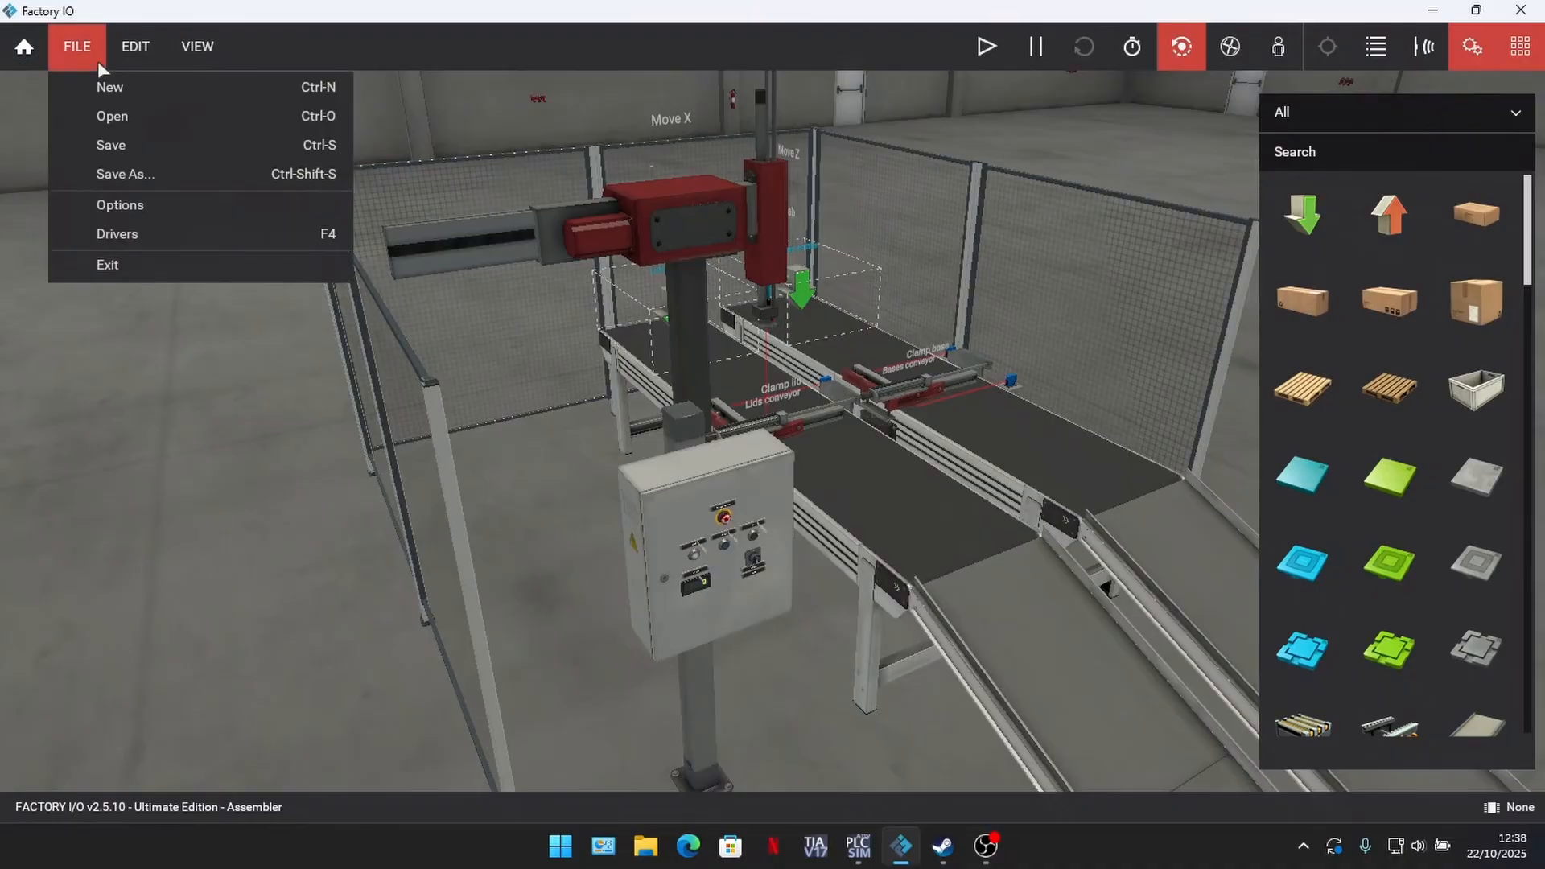
{"action": "left_click", "coordinate": [135, 232]}
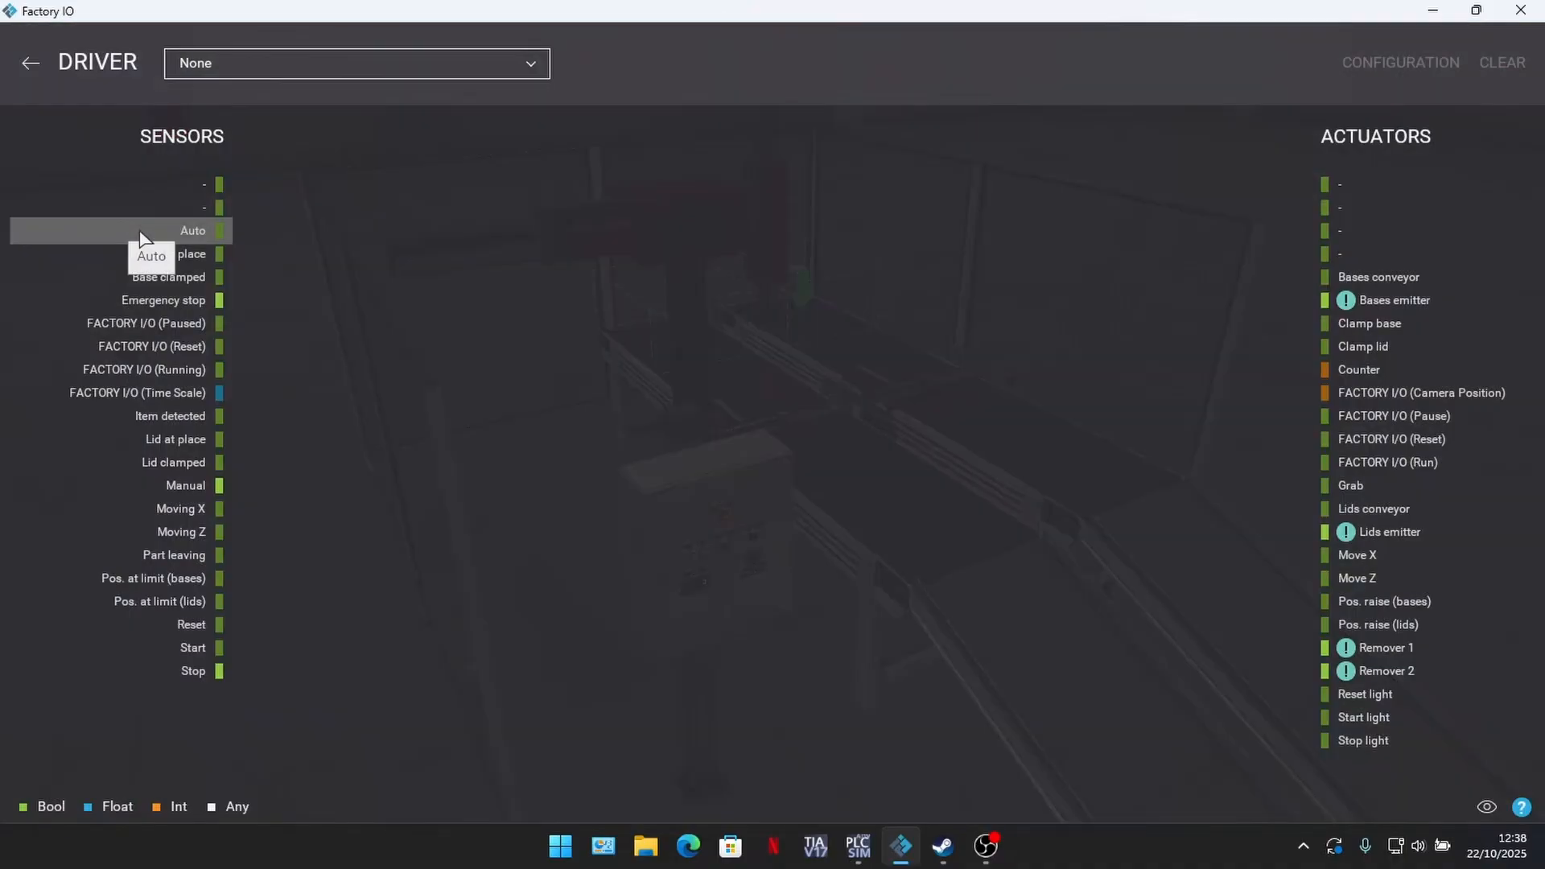
{"action": "left_click", "coordinate": [528, 65]}
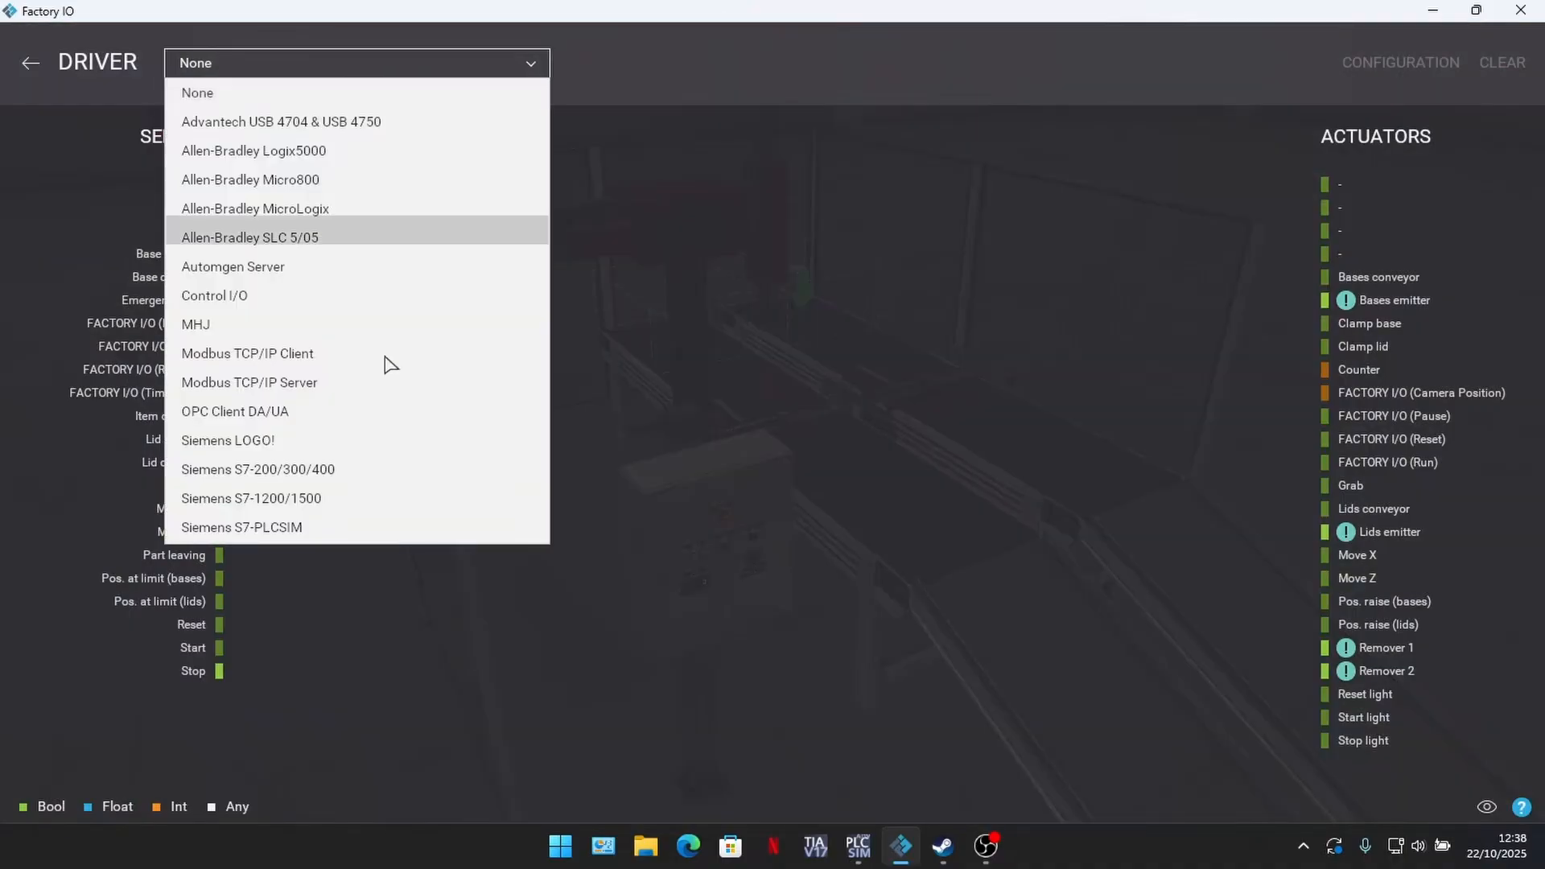
{"action": "left_click", "coordinate": [299, 538]}
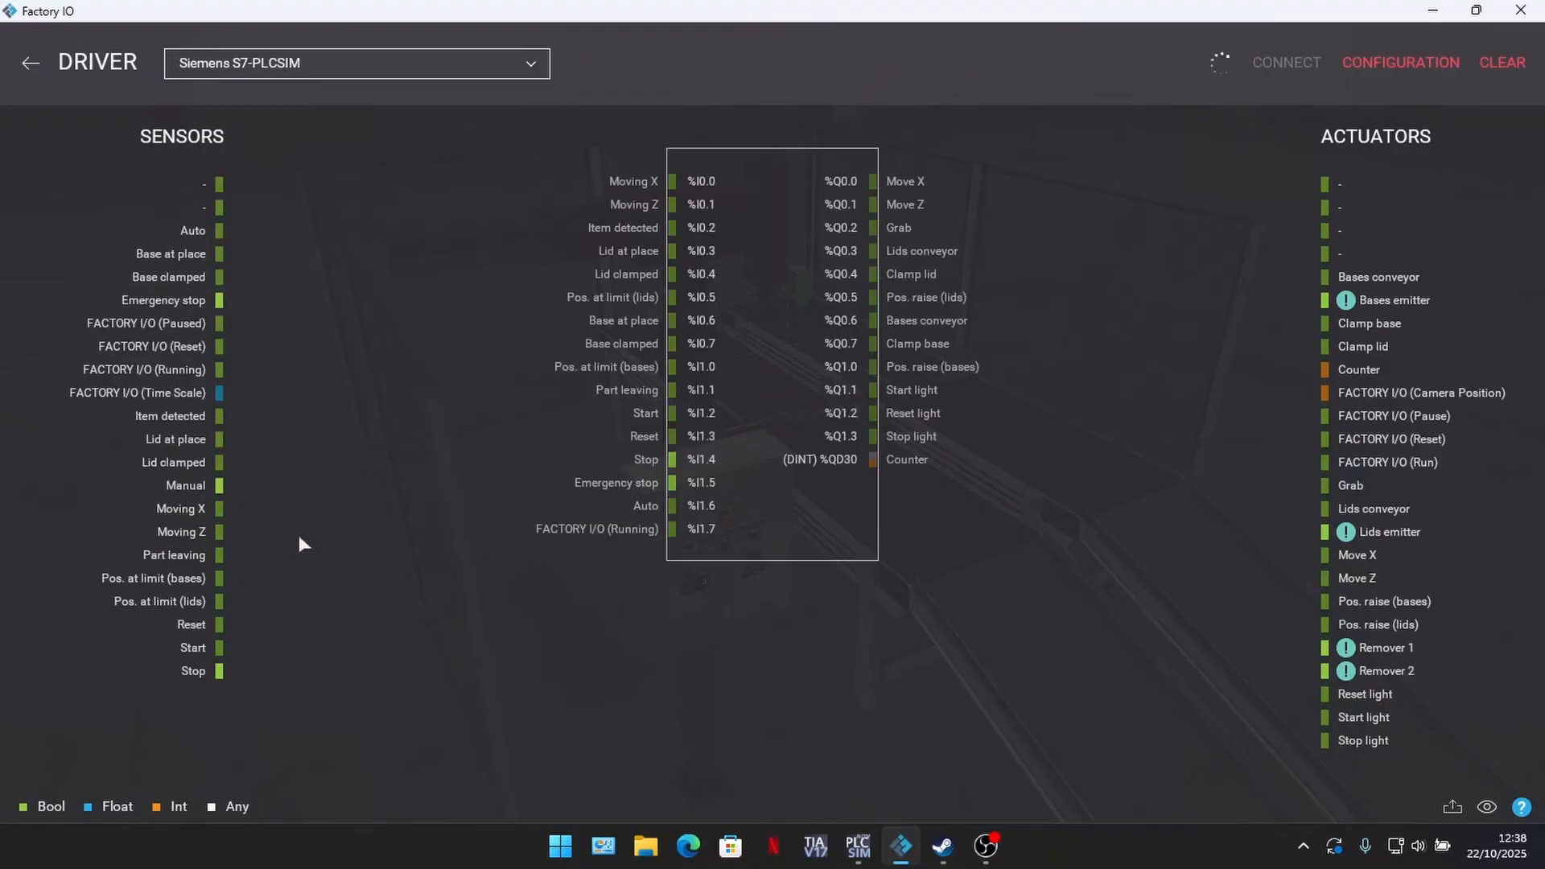
Step: Choose S7-1500 (S7-PLCSIM Advanced) as the PLC model in the driver's configuration
{"action": "left_click", "coordinate": [1419, 67]}
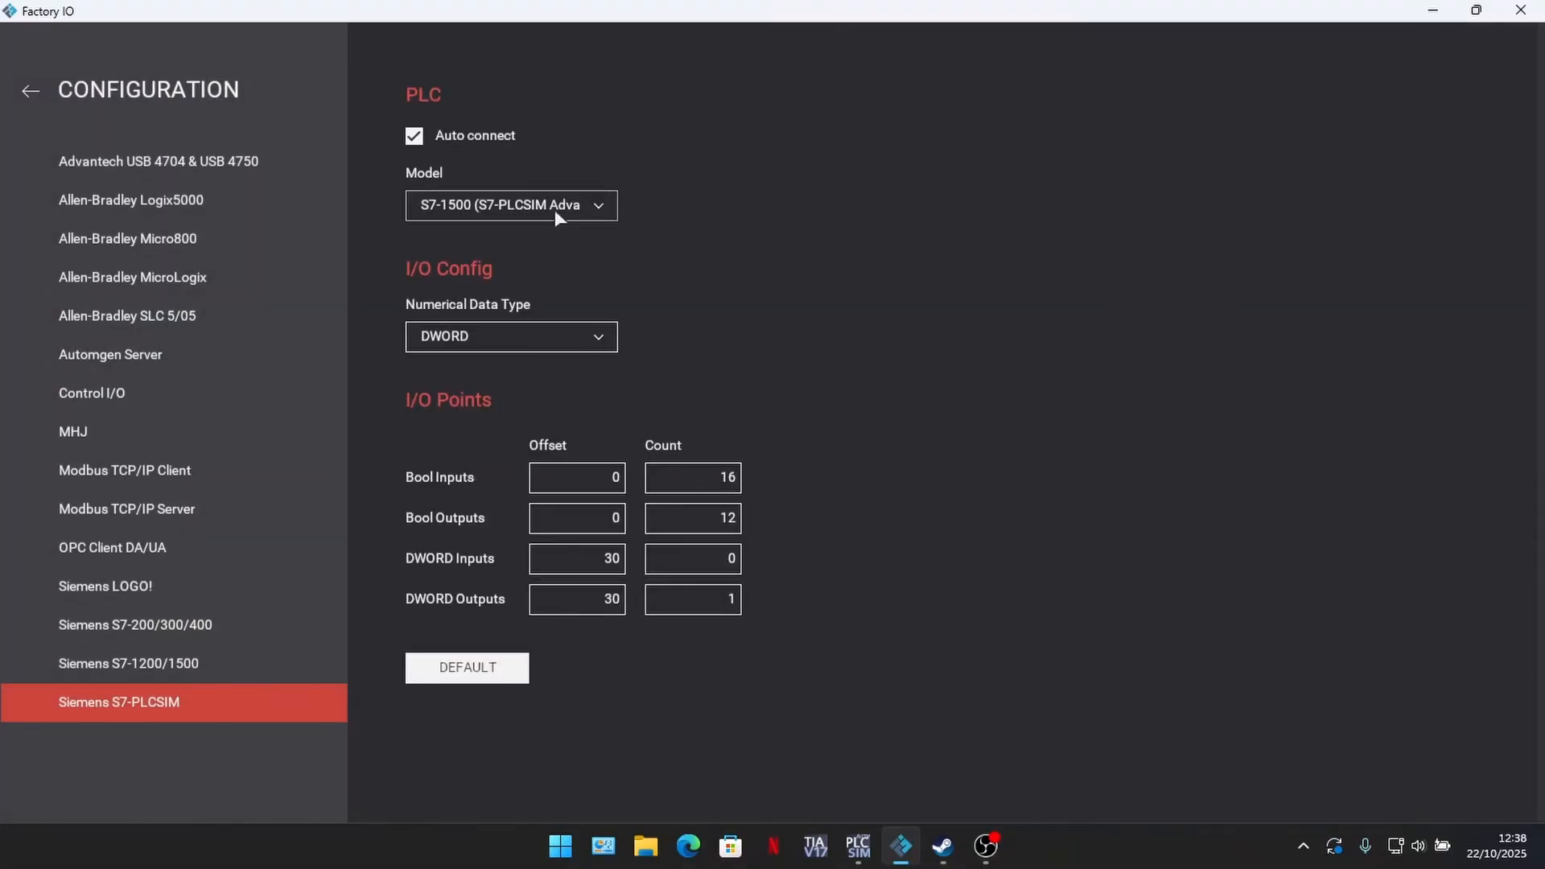
{"action": "left_click", "coordinate": [553, 209]}
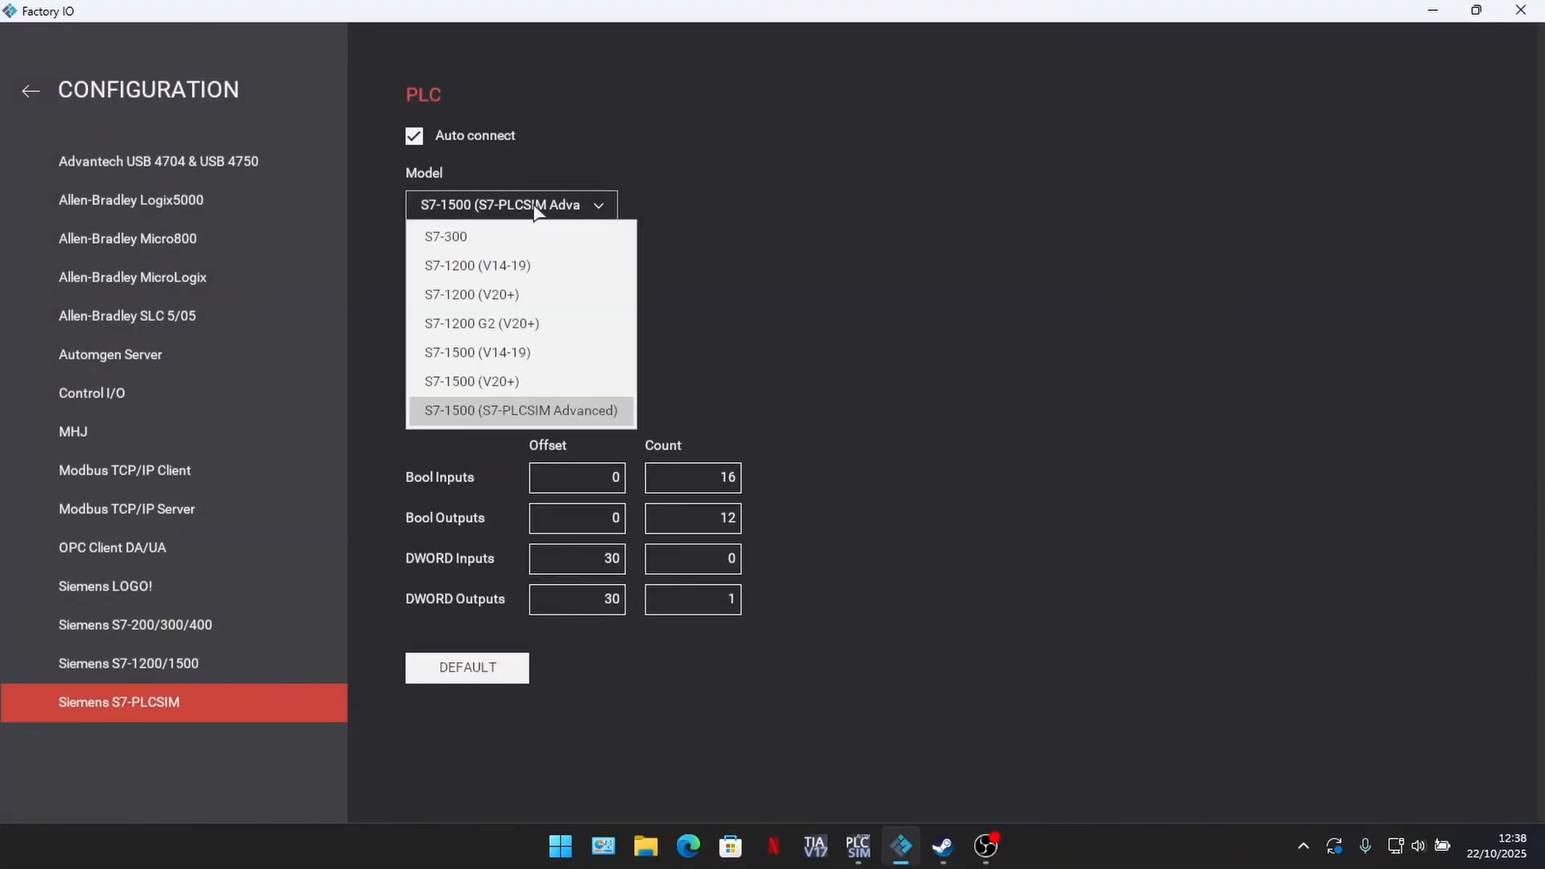
{"action": "left_click", "coordinate": [555, 411]}
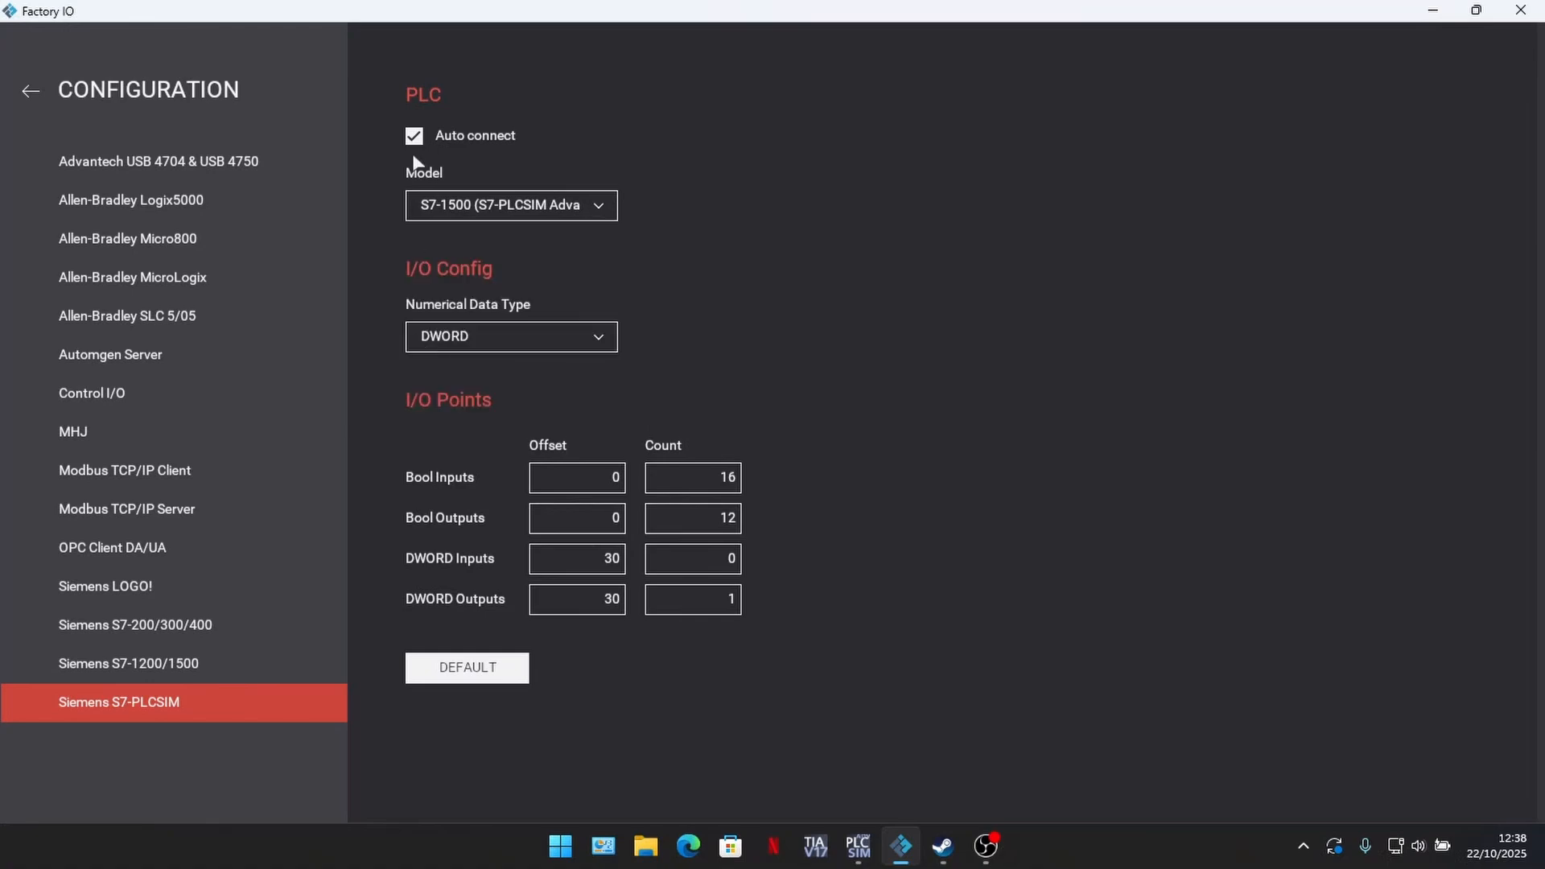
Step: Leave Factory IO's driver configuration and, in TIA Portal, add a LAD function block named FB_MaquinaDeEstados to PLC_1's program blocks
{"action": "left_click", "coordinate": [27, 88]}
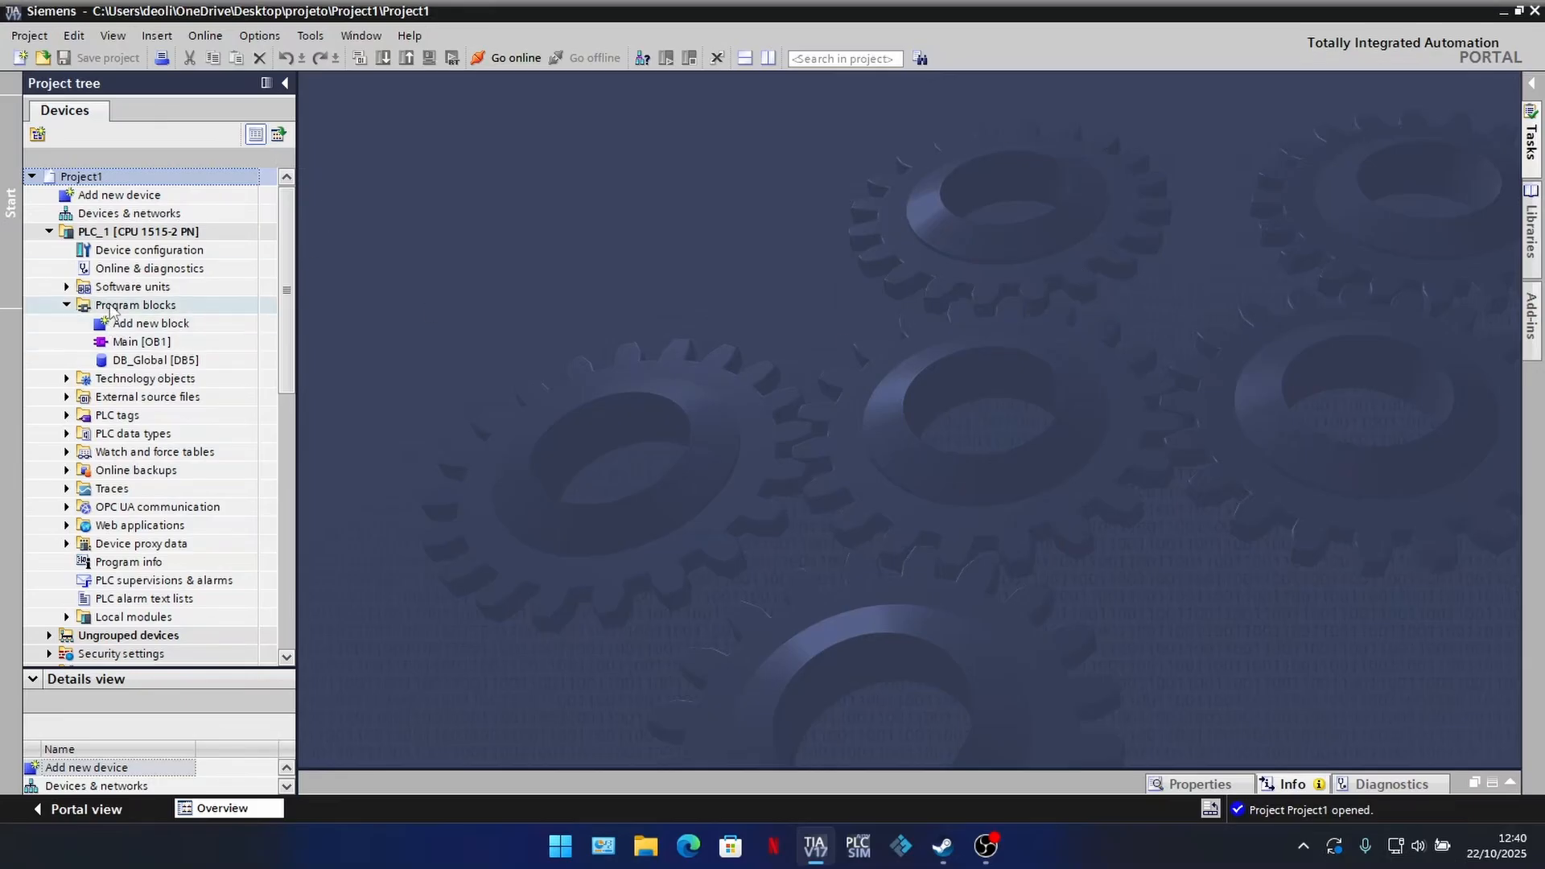
{"action": "left_click", "coordinate": [127, 322]}
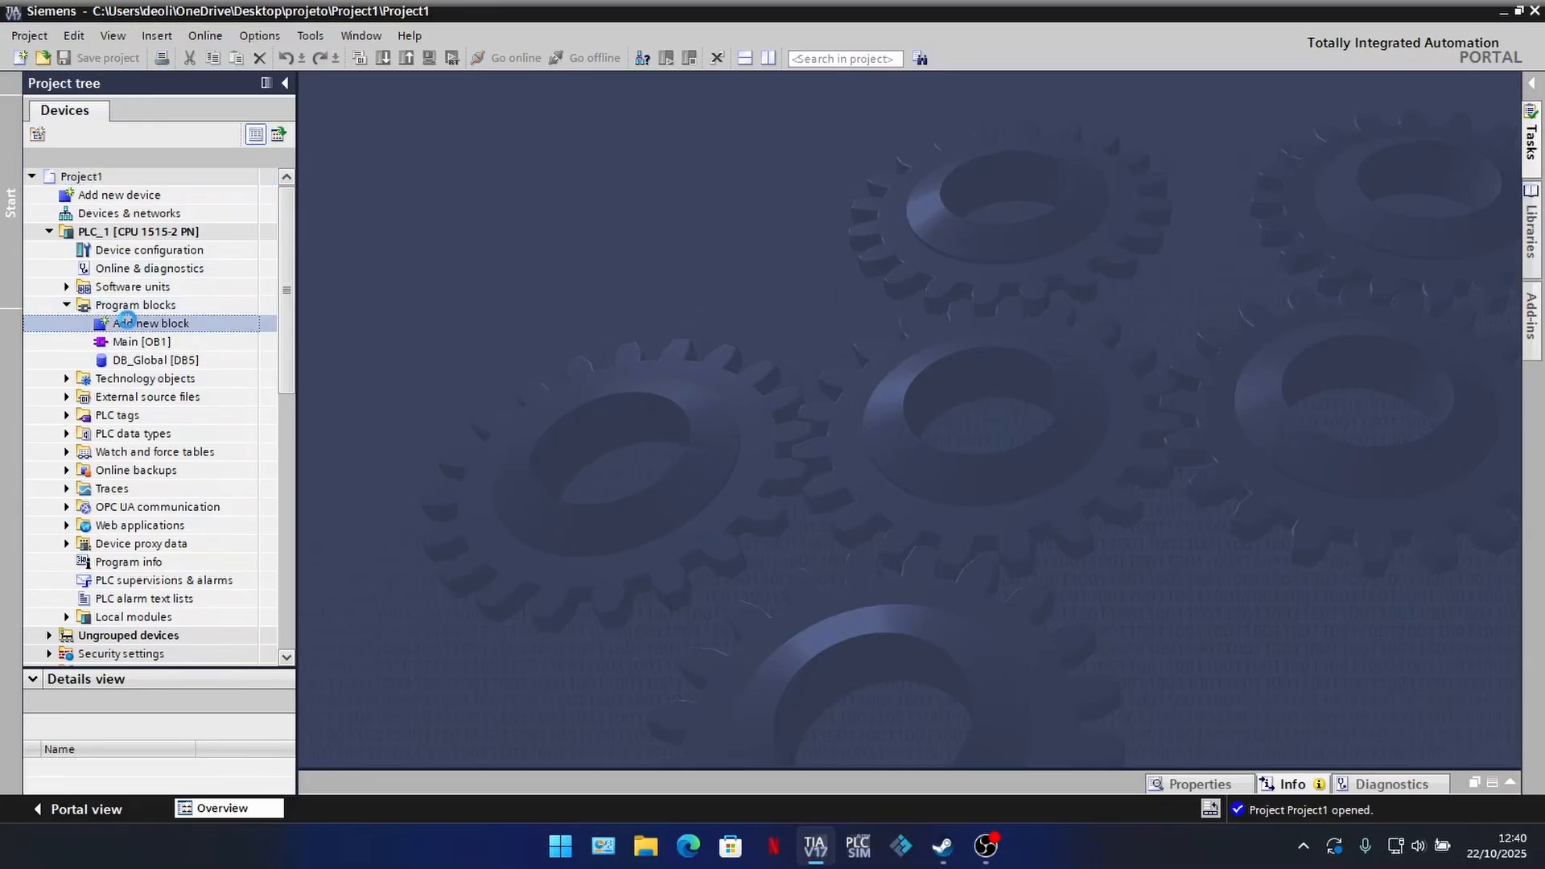
{"action": "double_click", "coordinate": [128, 322]}
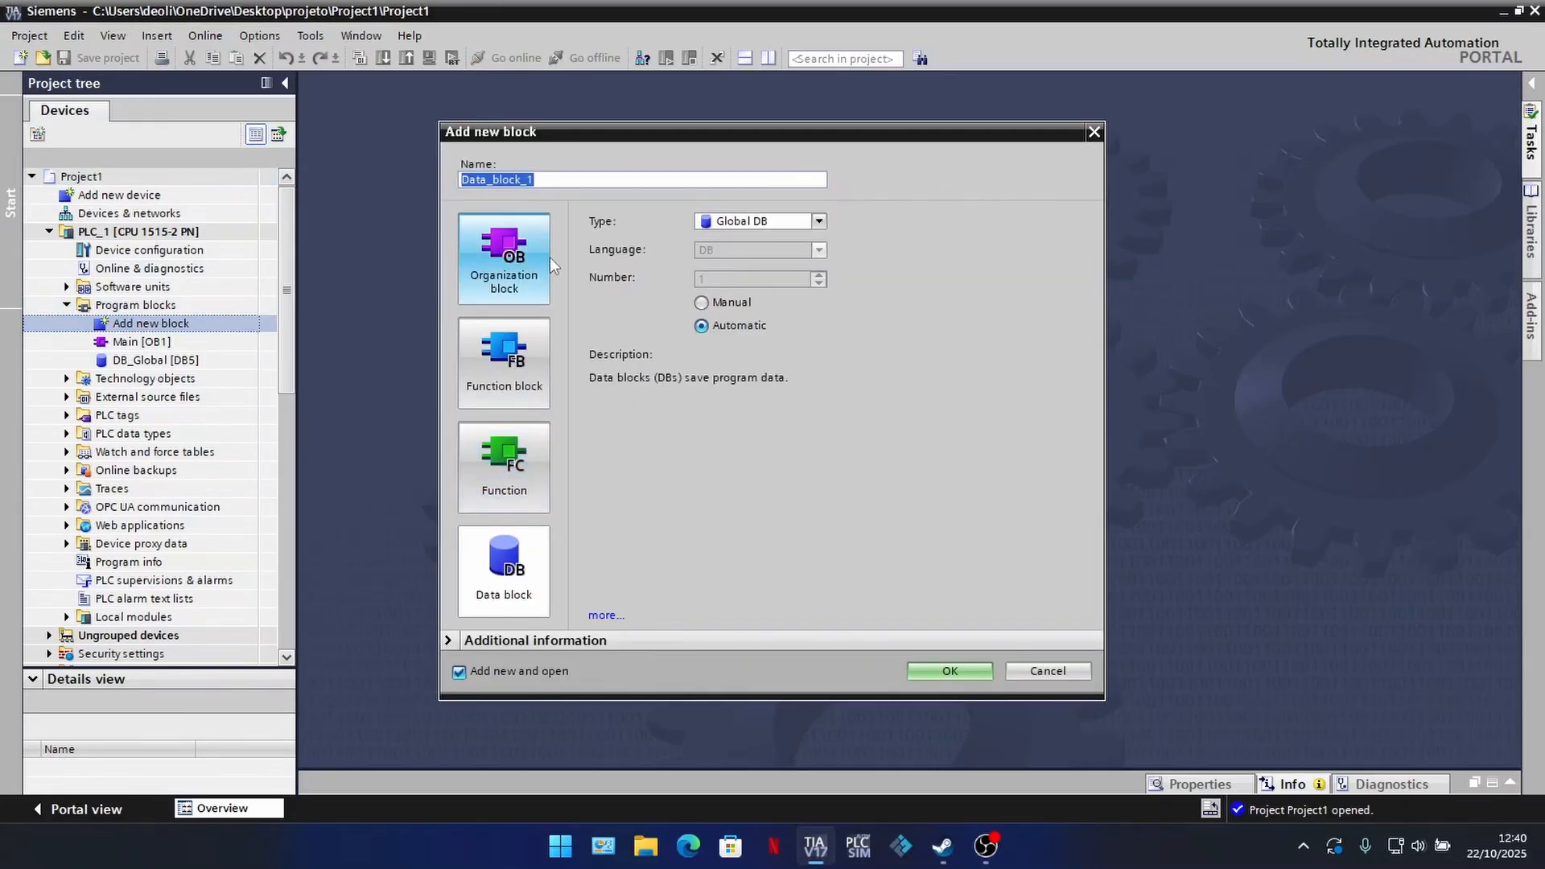
{"action": "left_click", "coordinate": [535, 386]}
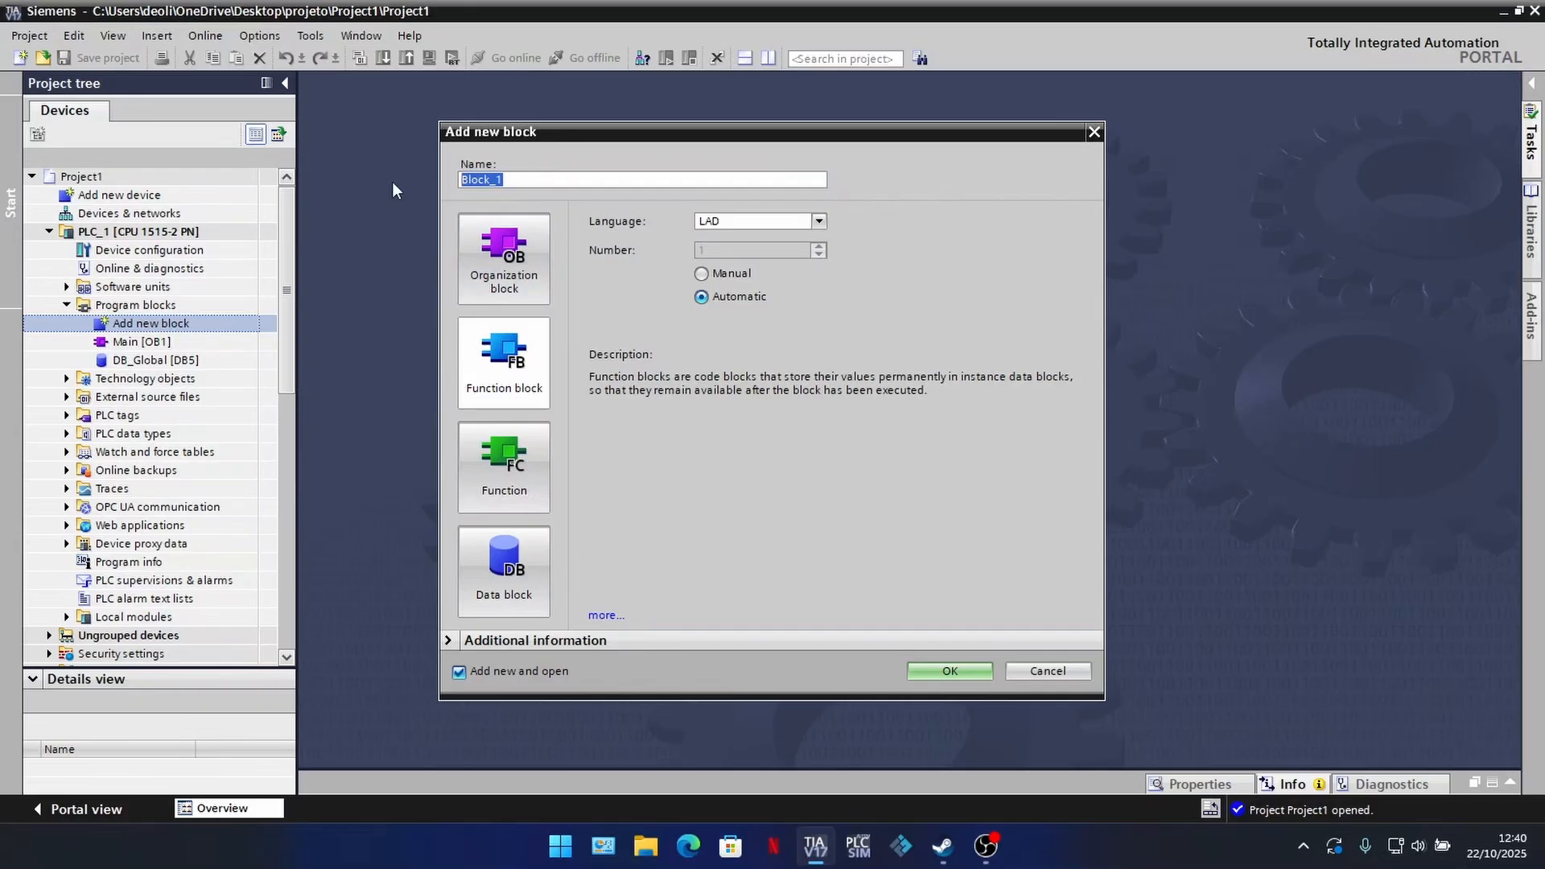
{"action": "type", "text": "FB_MaquinaDeEstados"}
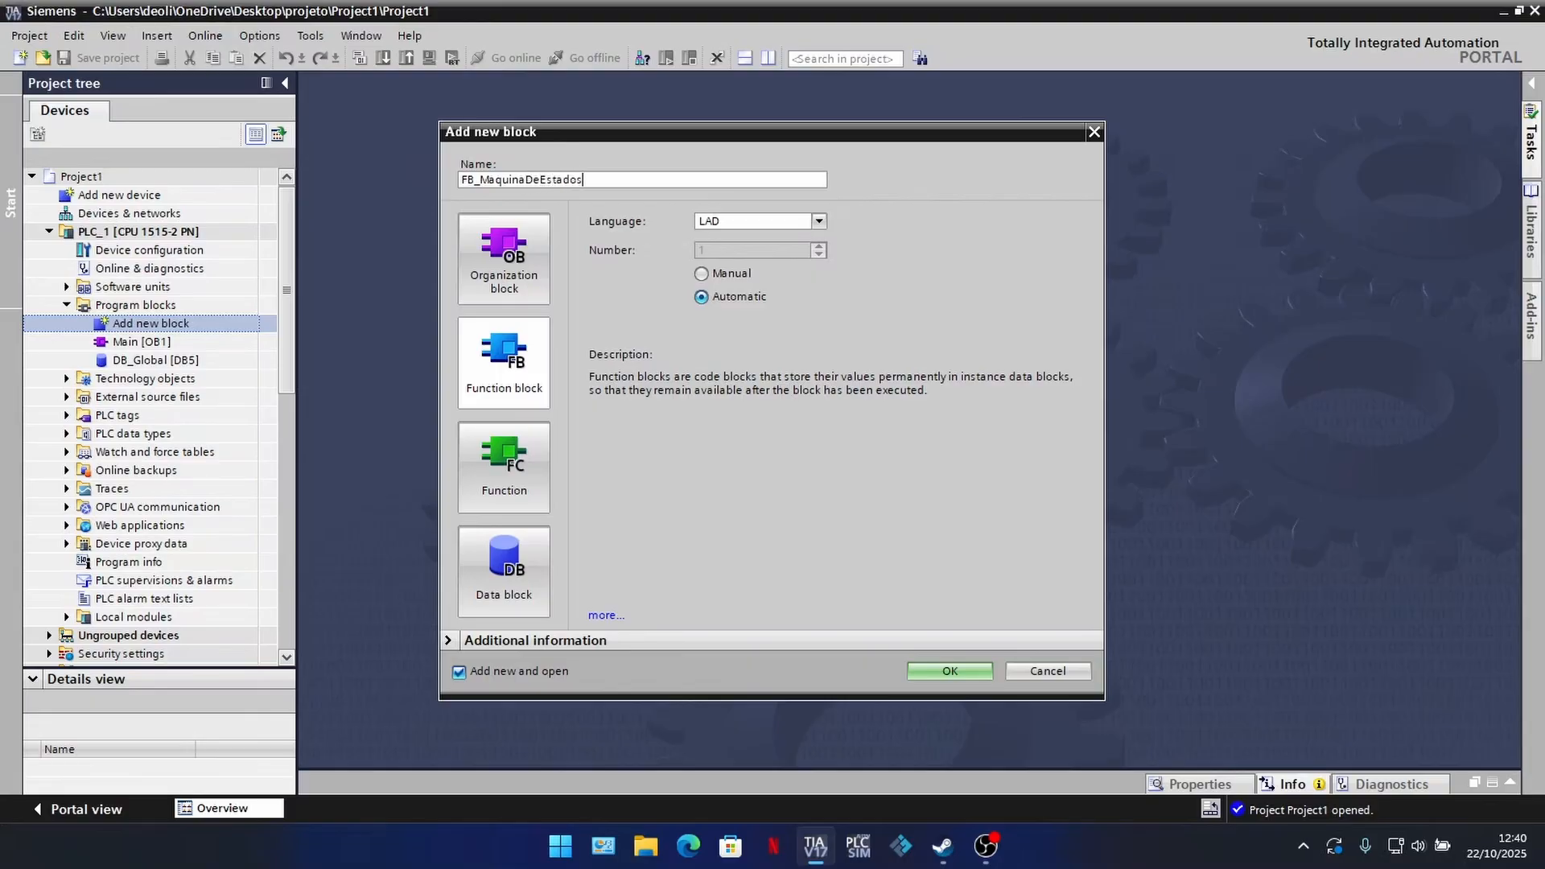
{"action": "left_click", "coordinate": [977, 670]}
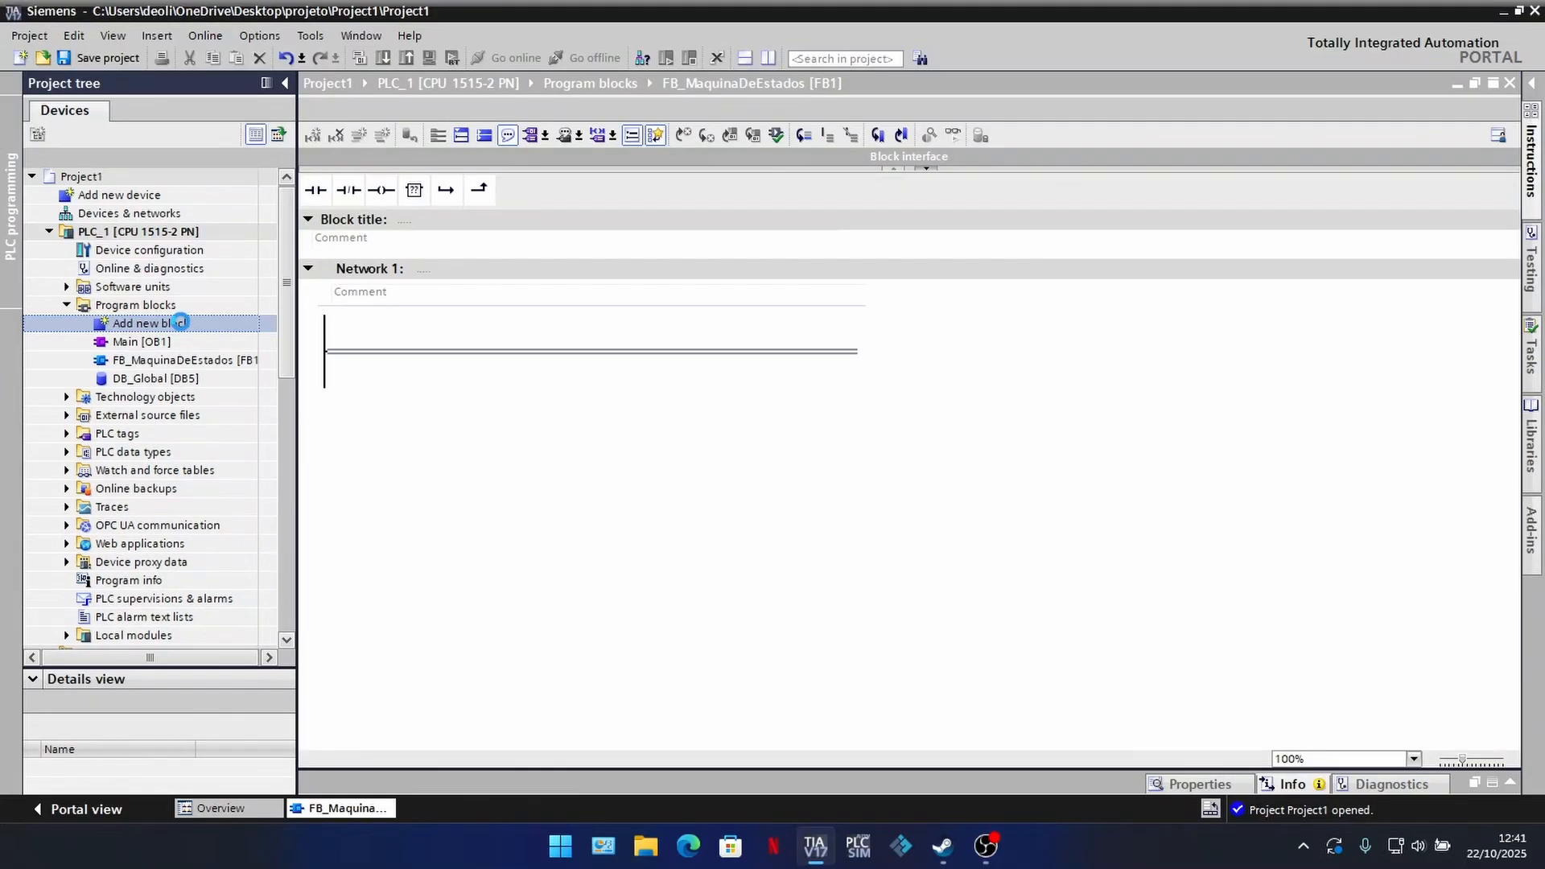
Step: Add a LAD function named FC_Acionamentos to PLC_1's program blocks
{"action": "double_click", "coordinate": [180, 323]}
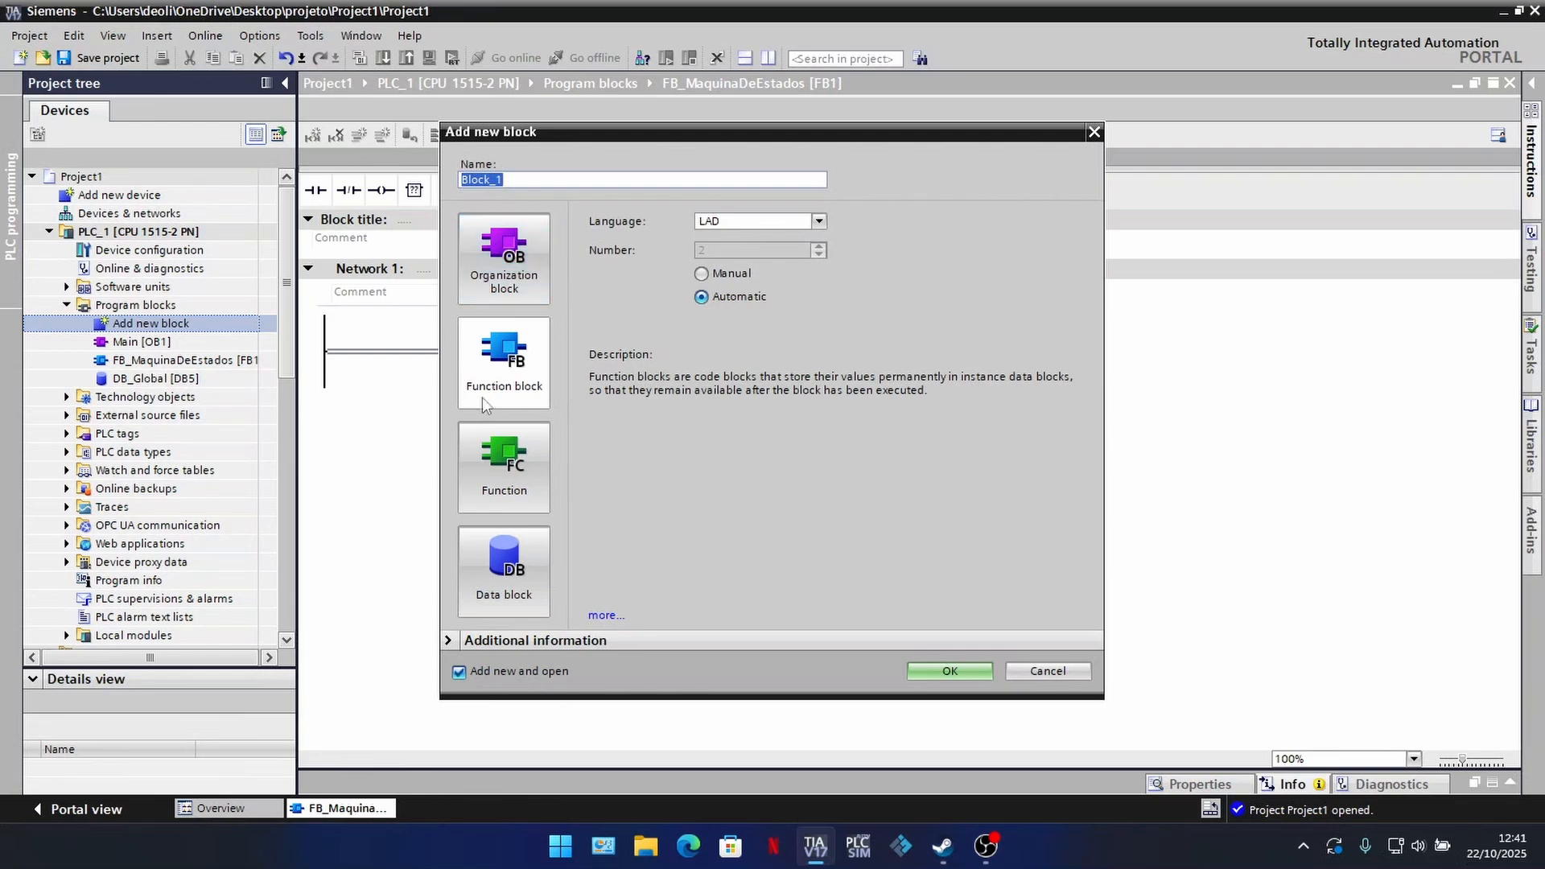
{"action": "left_click", "coordinate": [498, 463]}
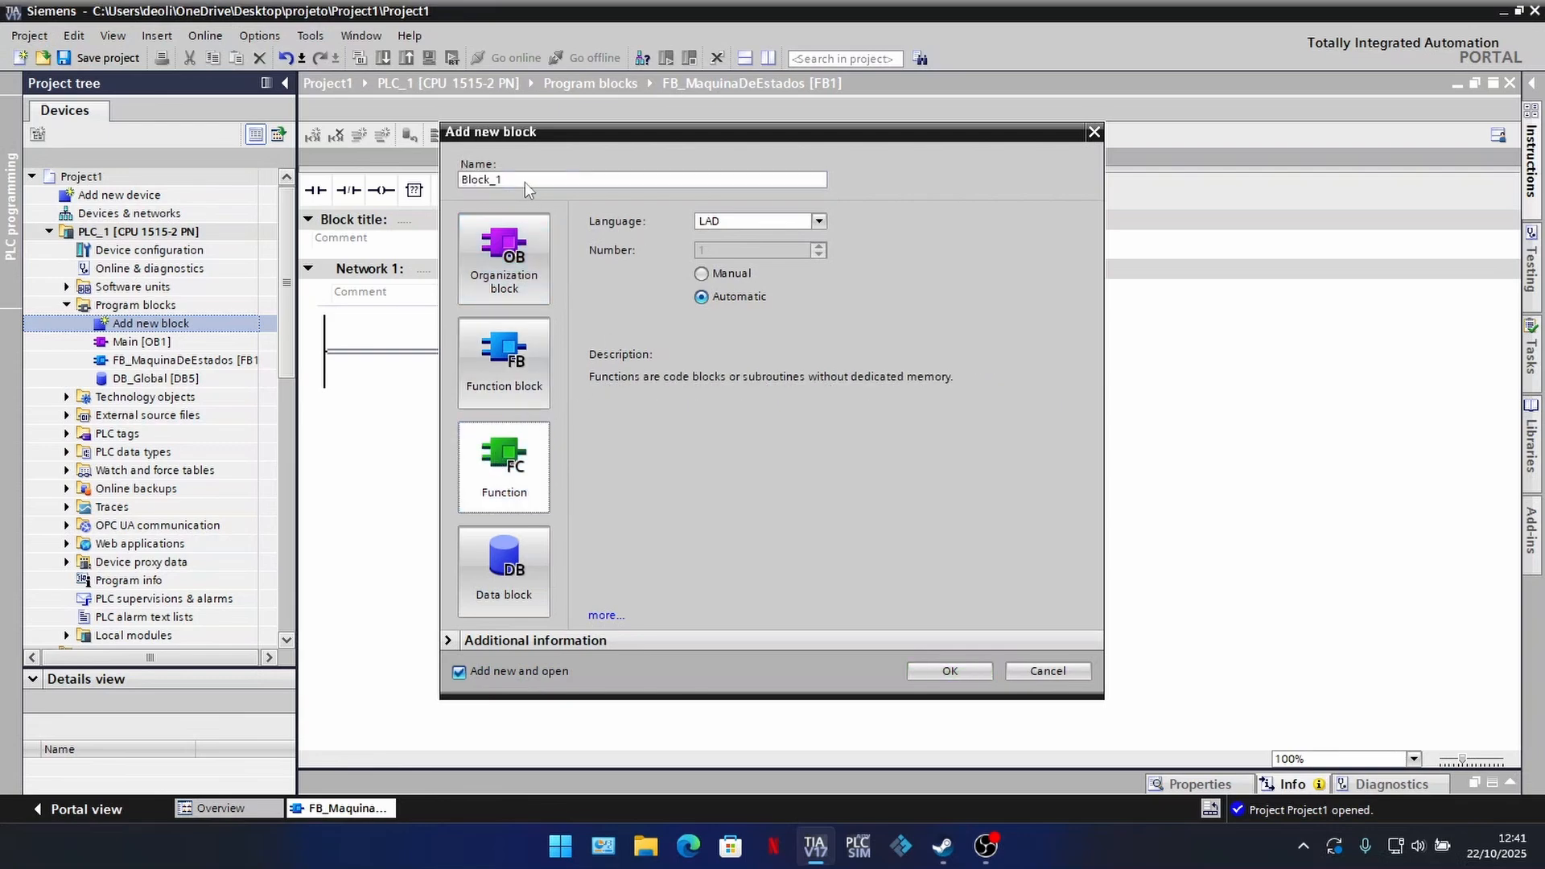
{"action": "left_click_drag", "start_coordinate": [525, 180], "coordinate": [433, 178]}
{"action": "type", "text": "FC_Acionamentos"}
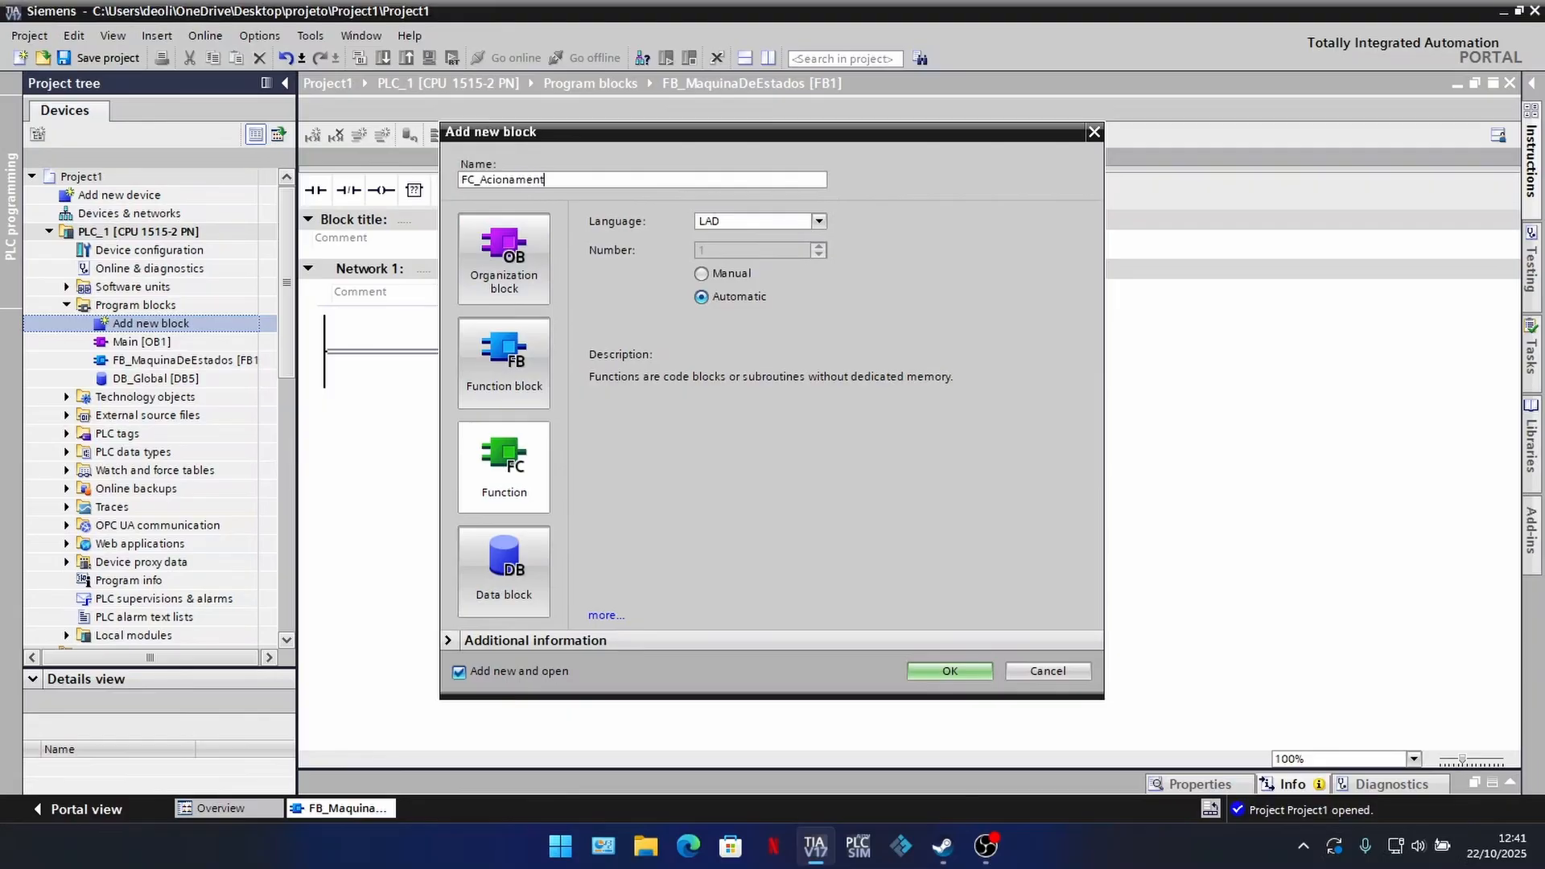
{"action": "left_click", "coordinate": [949, 672]}
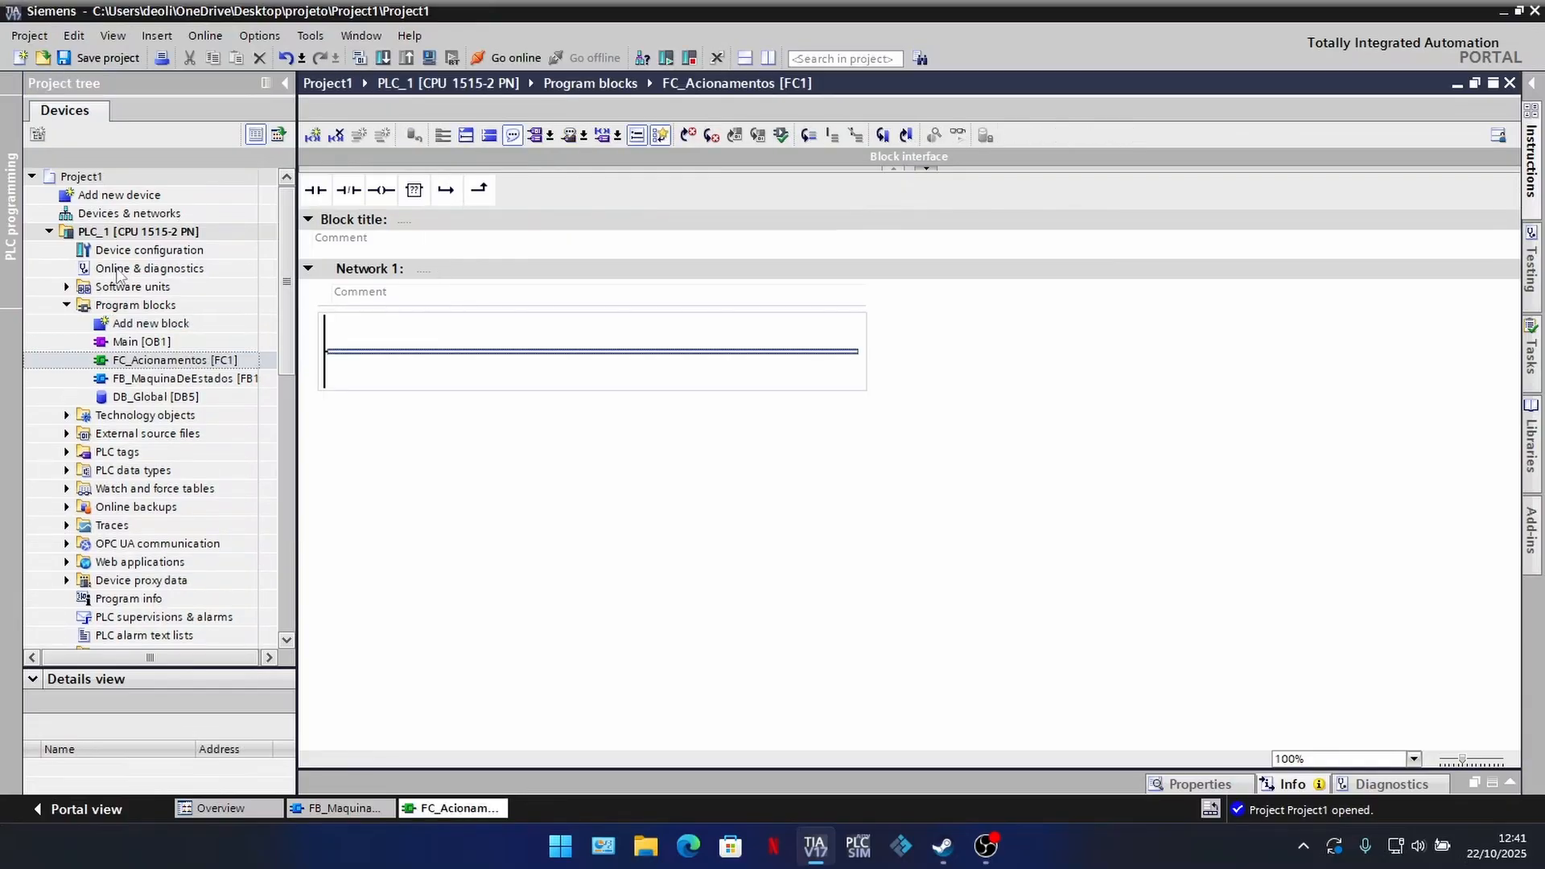
Step: Open Main [OB1] and call FB_MaquinaDeEstados in Network 1 with the single-instance data block FB_MaquinaDeEstados_DB
{"action": "left_click", "coordinate": [371, 809]}
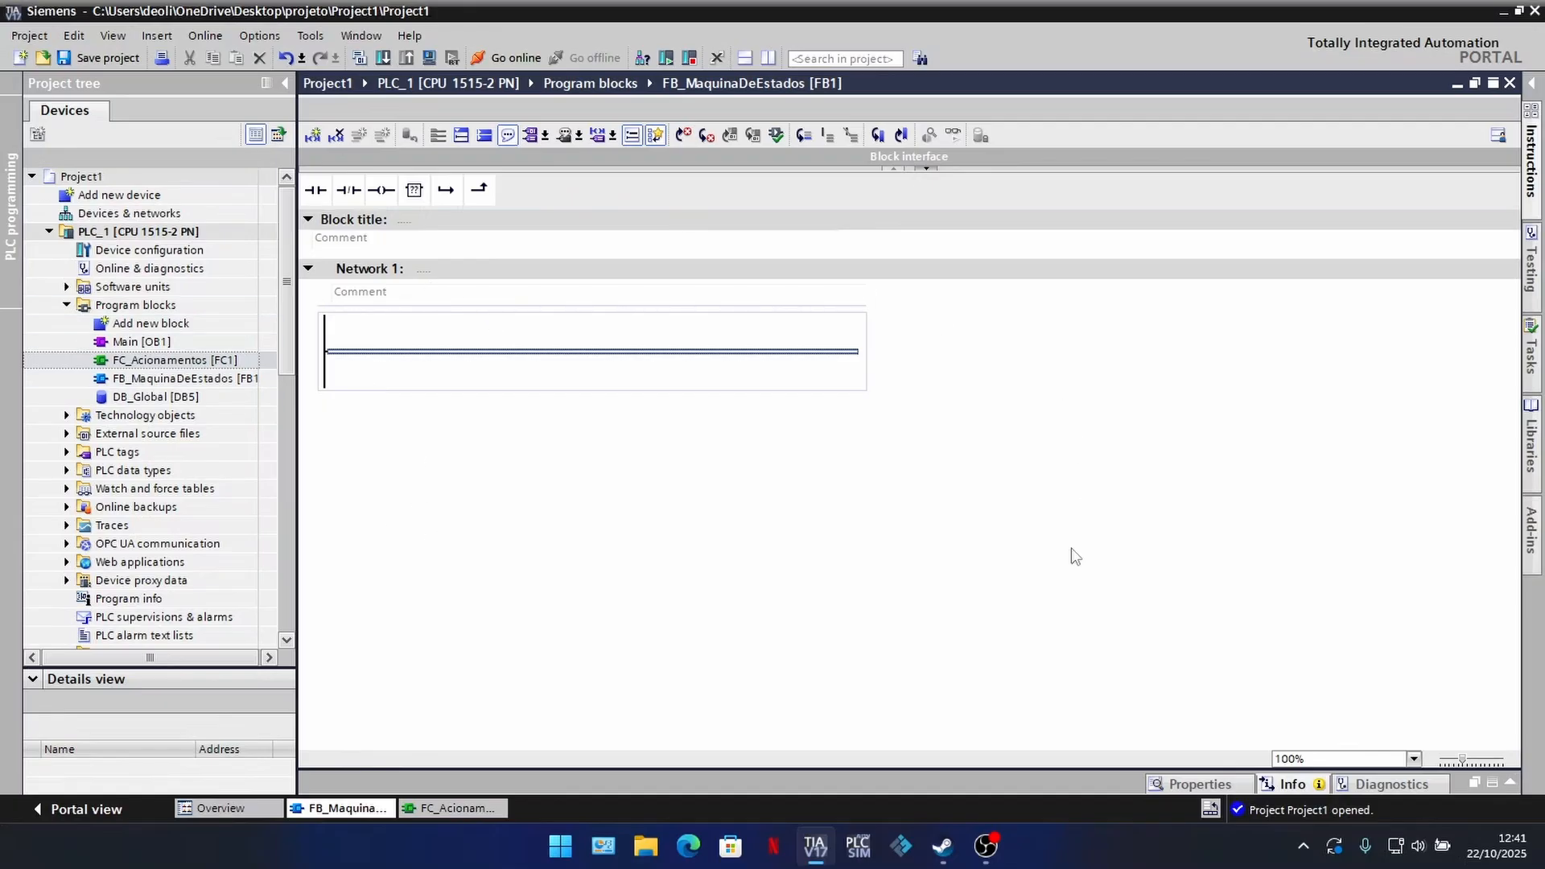
{"action": "left_click", "coordinate": [435, 810]}
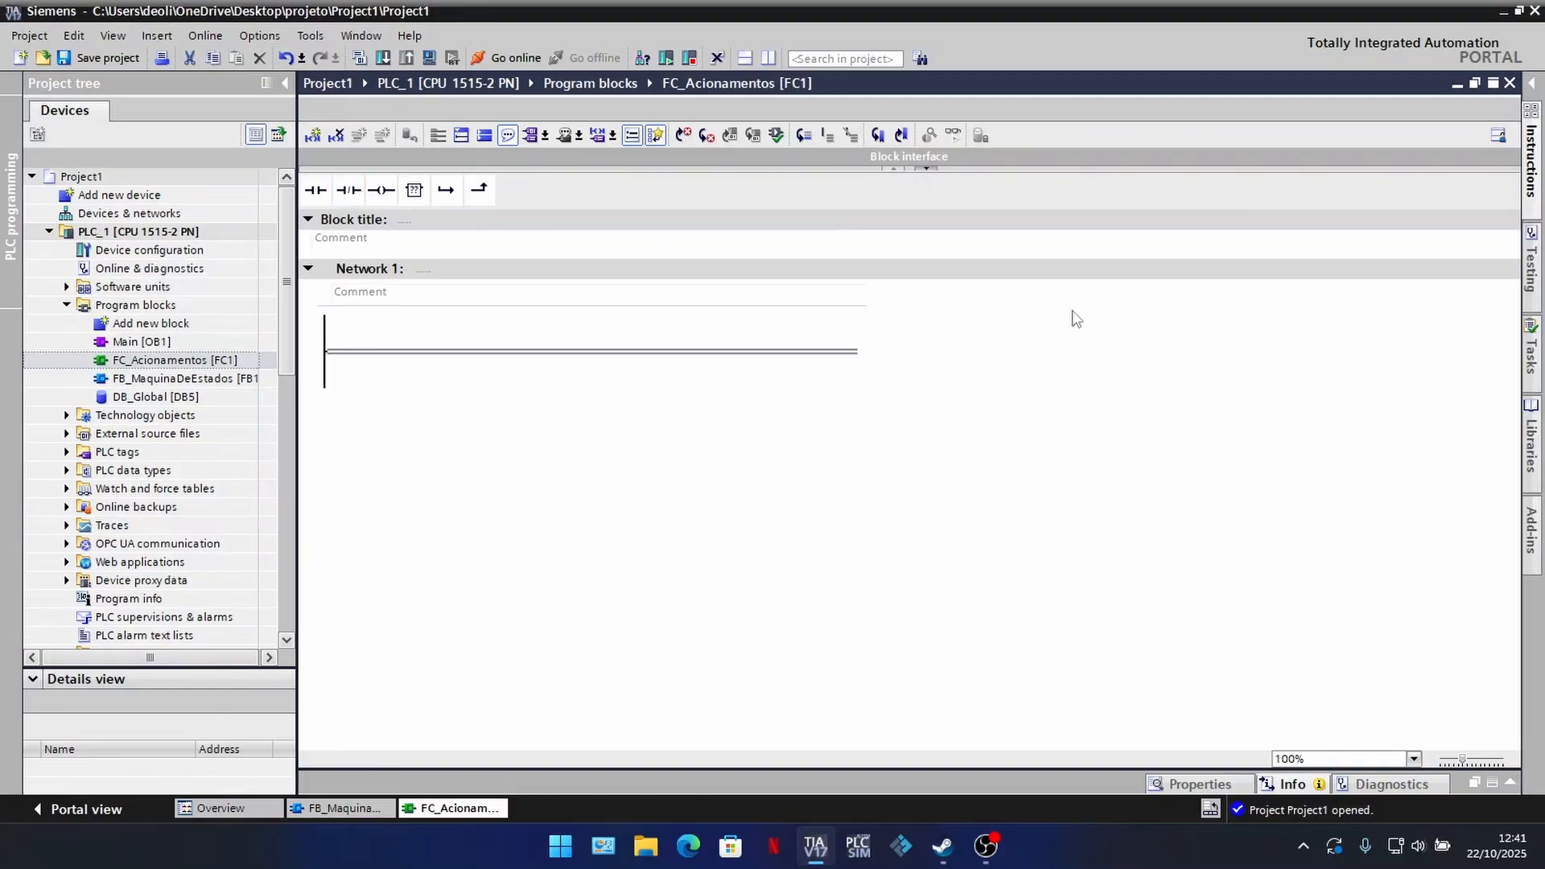
{"action": "double_click", "coordinate": [172, 342]}
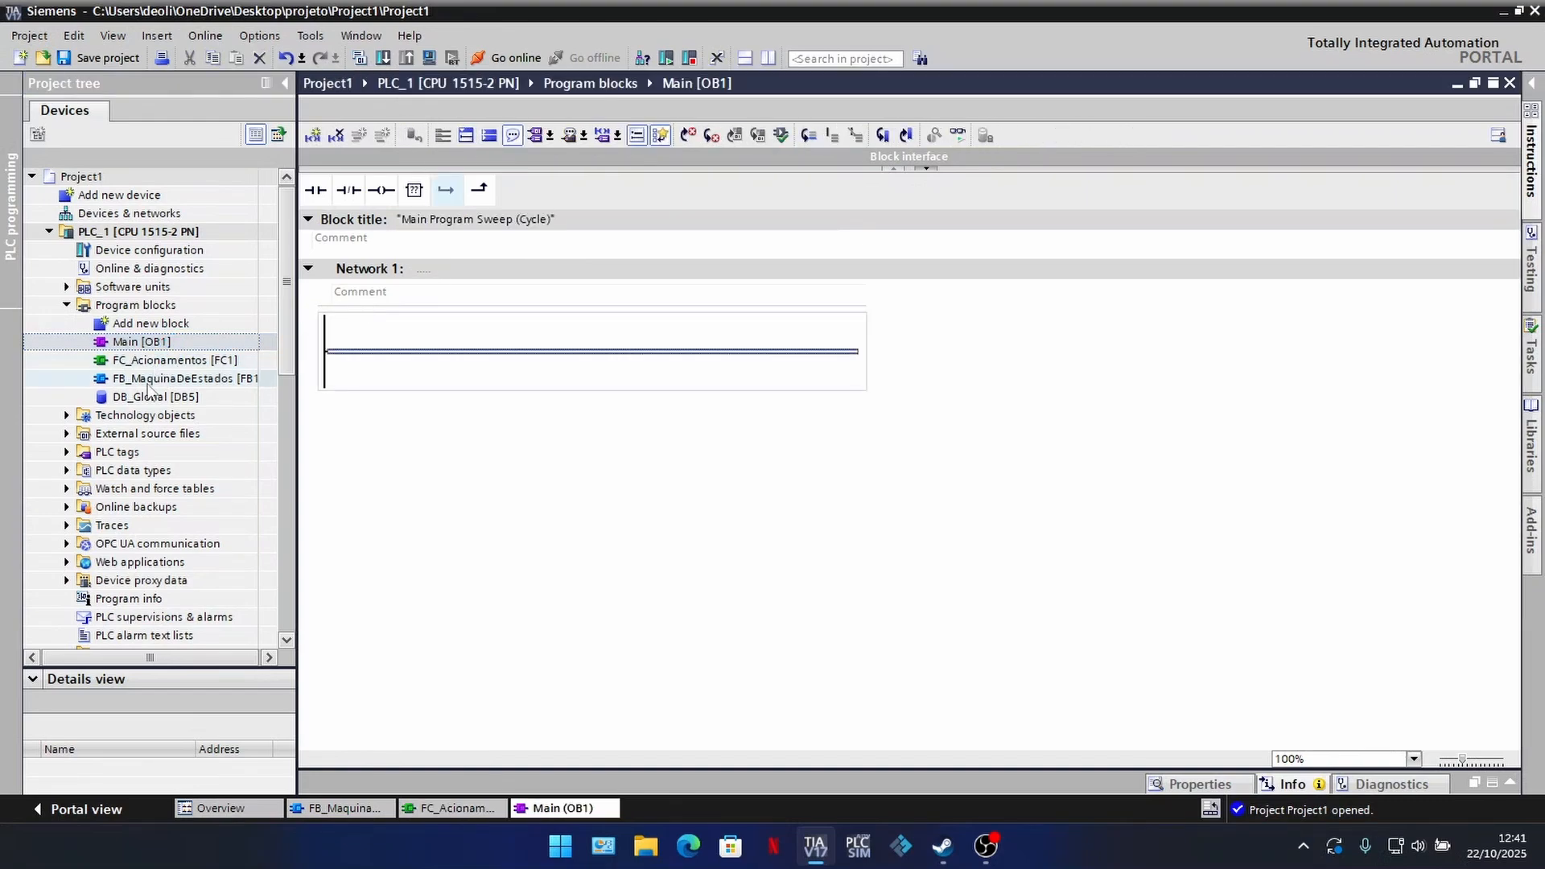
{"action": "left_click_drag", "start_coordinate": [153, 380], "coordinate": [589, 351]}
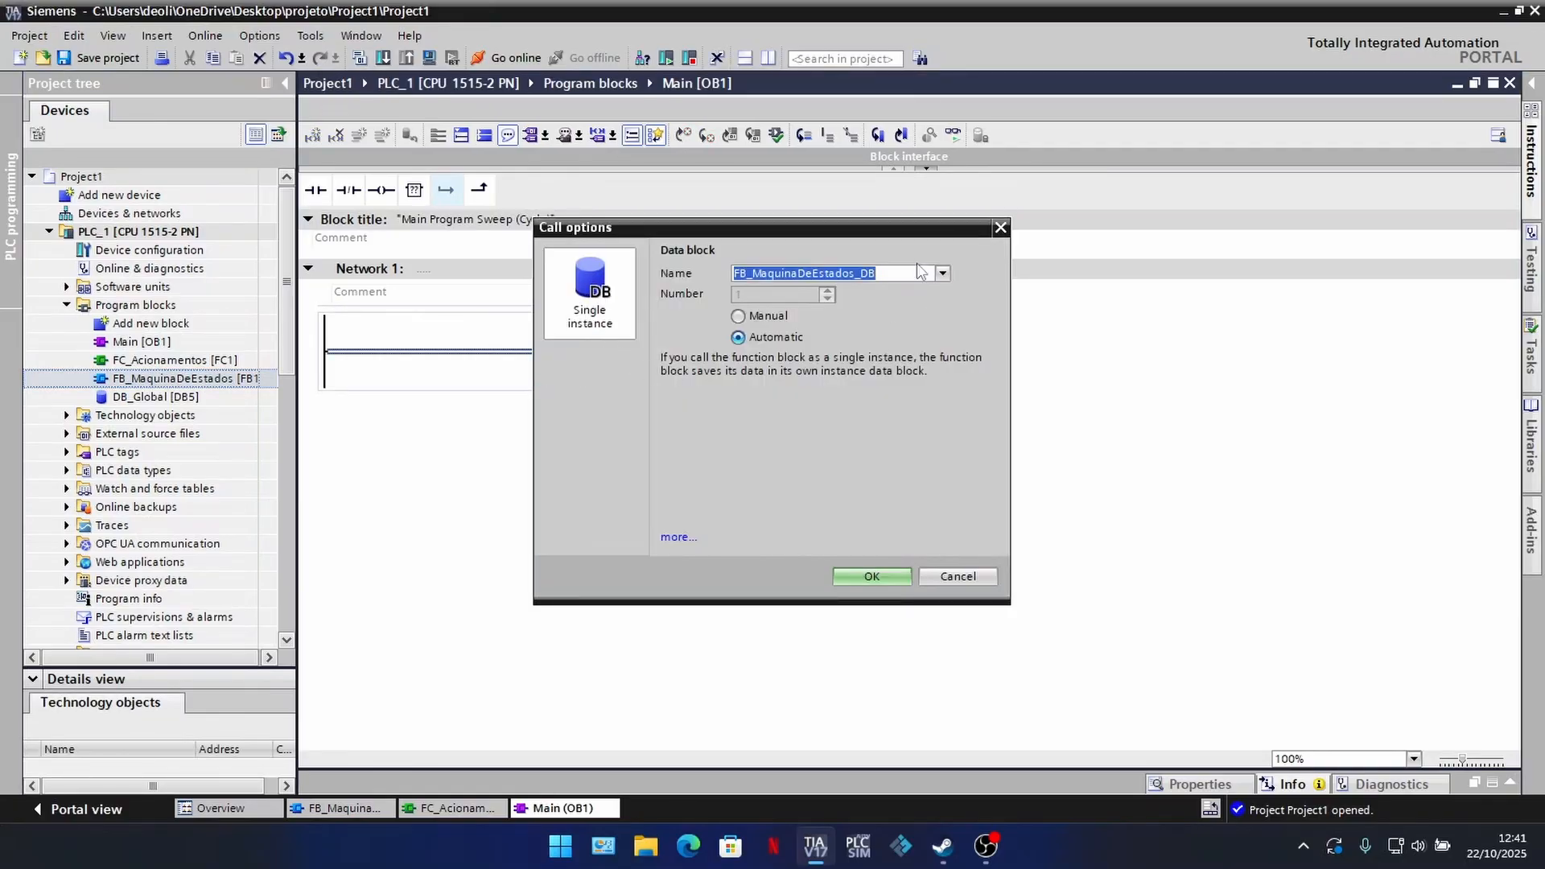
{"action": "left_click", "coordinate": [871, 576]}
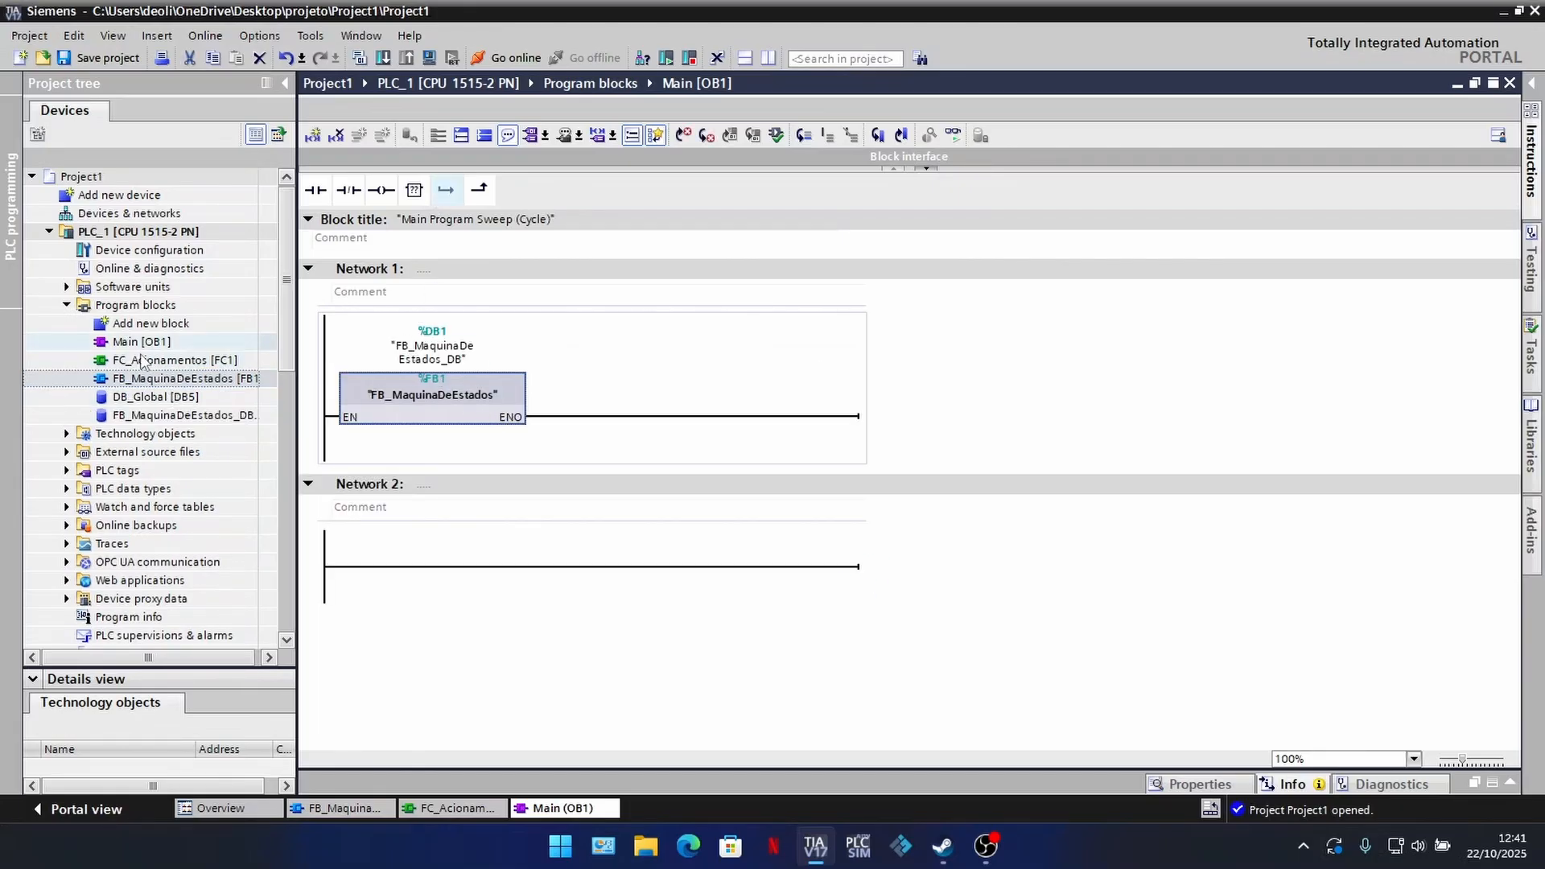
Step: Call FC_Acionamentos in Network 2 of Main [OB1] and save the project
{"action": "left_click_drag", "start_coordinate": [231, 359], "coordinate": [504, 564]}
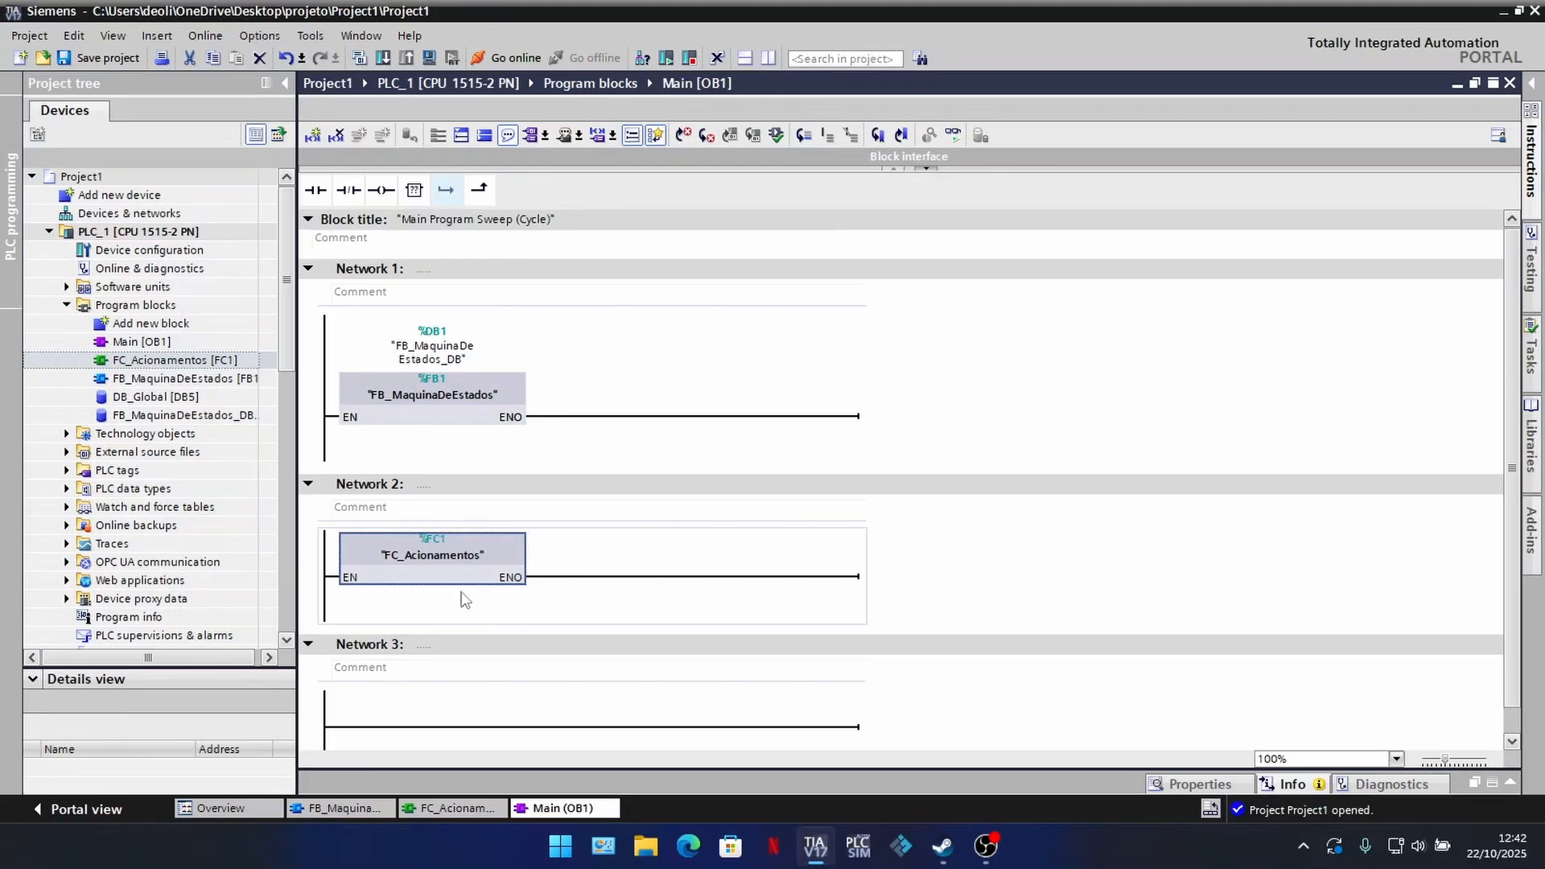
{"action": "left_click", "coordinate": [383, 652]}
{"action": "right_click", "coordinate": [382, 652]}
{"action": "left_click", "coordinate": [1197, 291]}
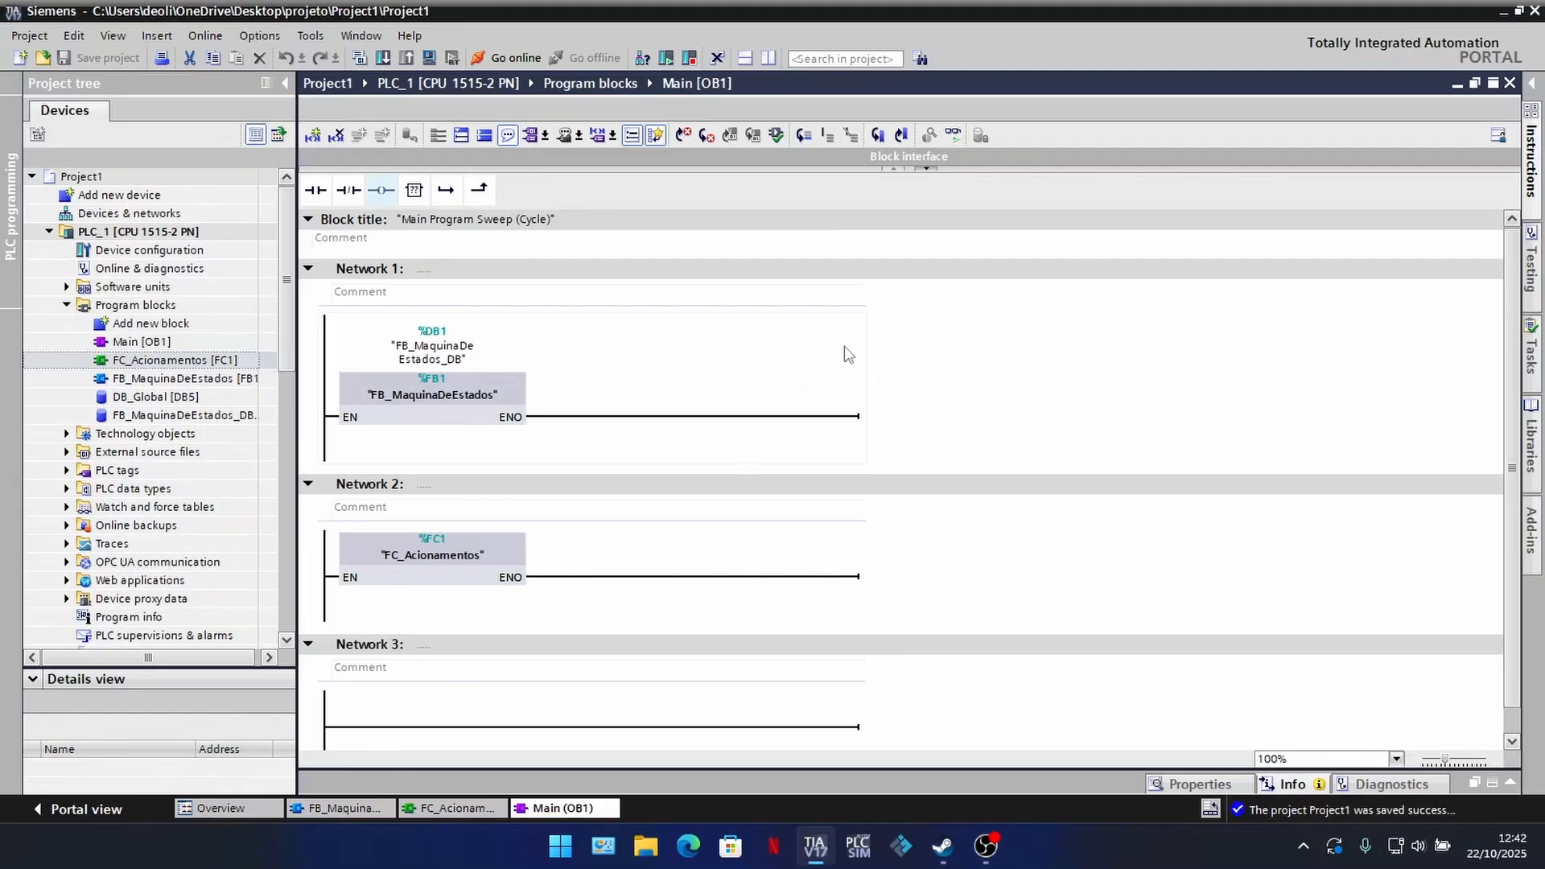
{"action": "scroll", "coordinate": [1099, 420], "scroll_direction": "down", "scroll_amount": 1}
{"action": "scroll", "coordinate": [1100, 420], "scroll_direction": "up", "scroll_amount": 1}
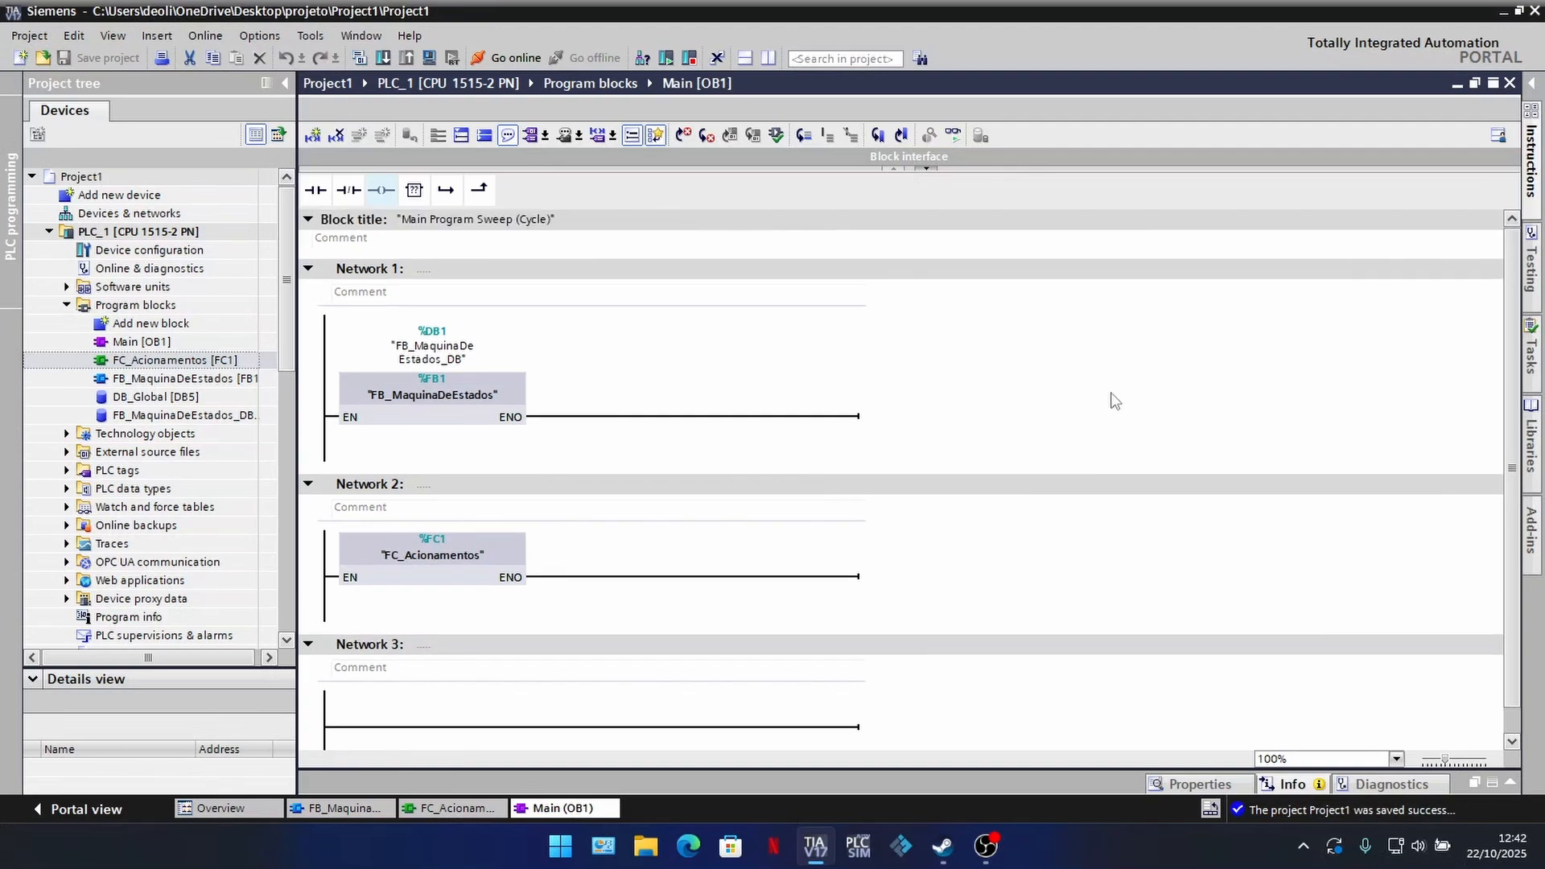